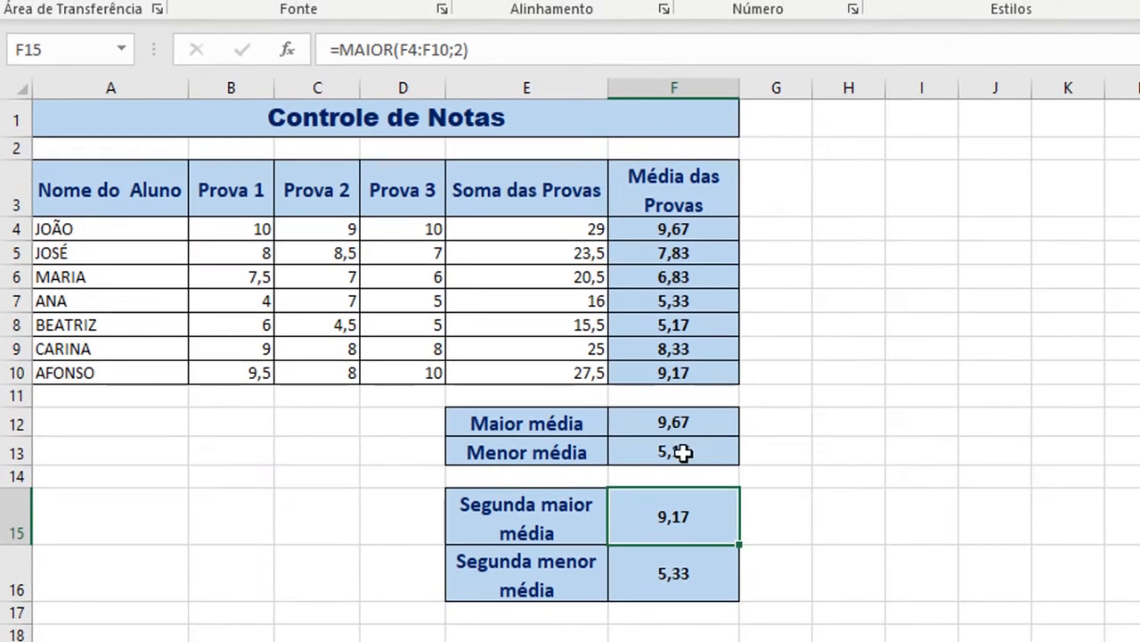
{"action": "left_click", "coordinate": [679, 450]}
{"action": "left_click", "coordinate": [691, 561]}
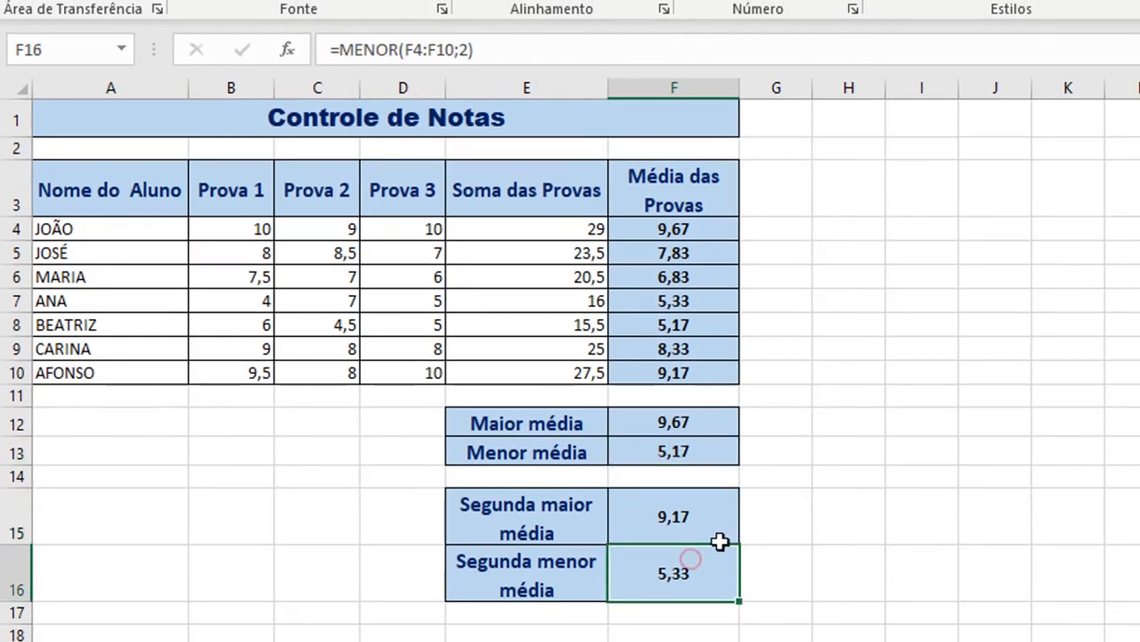
{"action": "left_click", "coordinate": [1013, 348]}
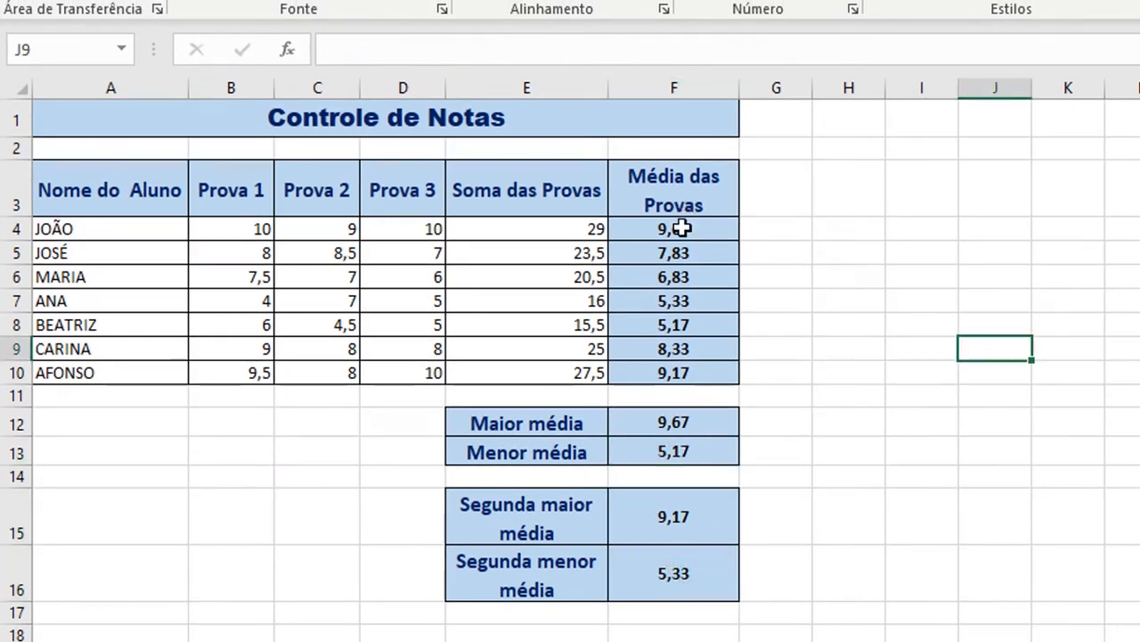
{"action": "left_click_drag", "start_coordinate": [681, 228], "coordinate": [683, 372]}
{"action": "left_click", "coordinate": [855, 342]}
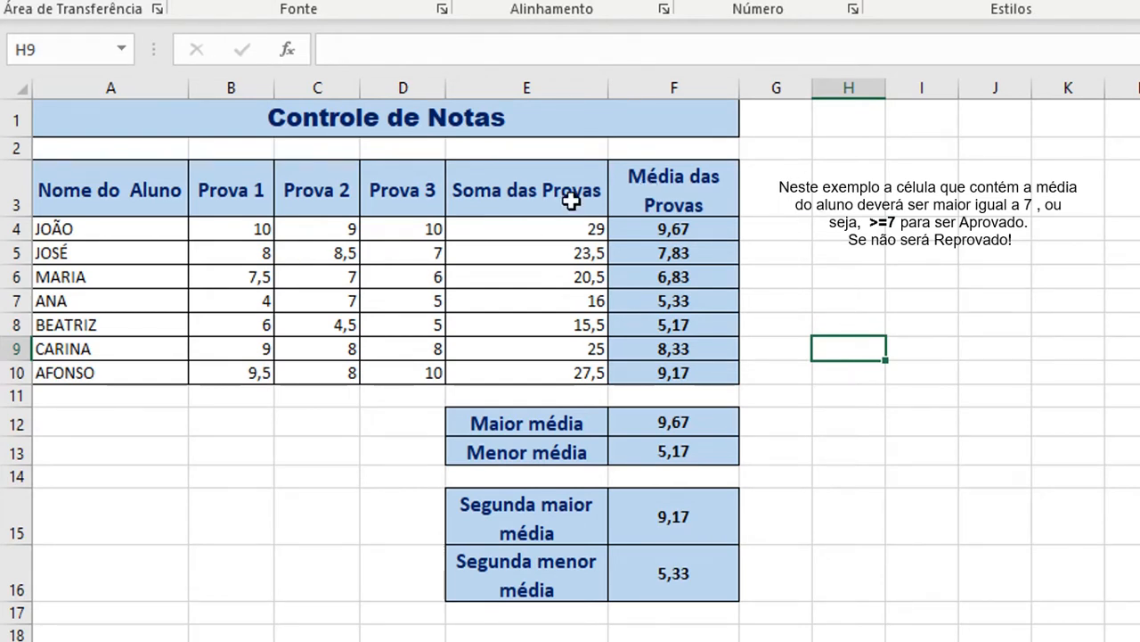
Step: Enter the header "Situação" in G3 and widen column G so the word fits on one line
{"action": "left_click", "coordinate": [765, 190]}
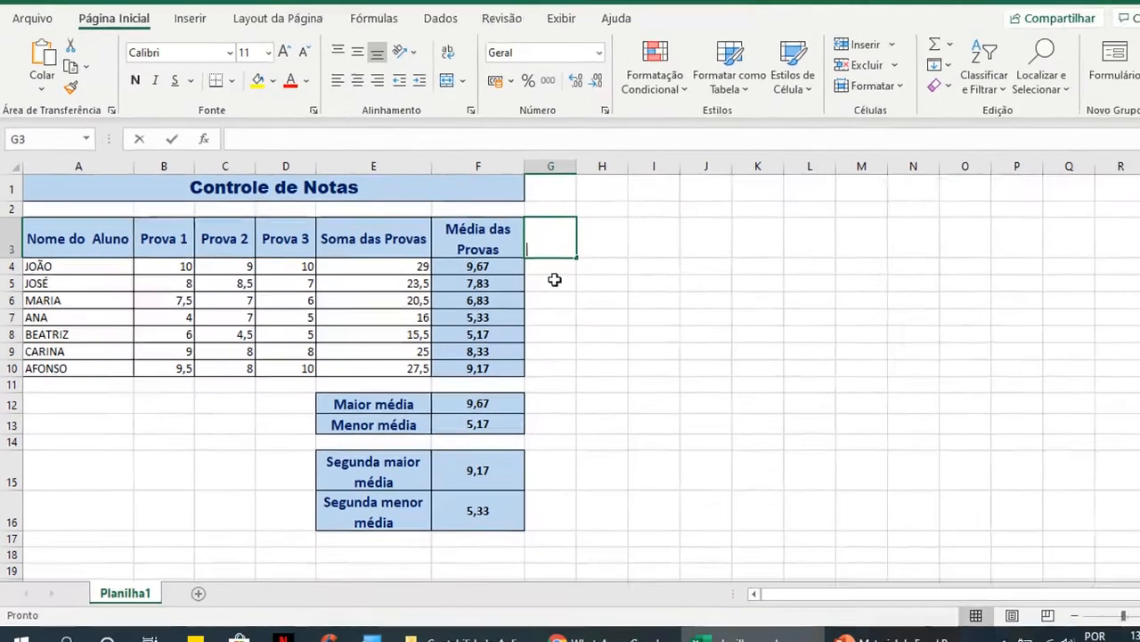
{"action": "type", "text": "Si"}
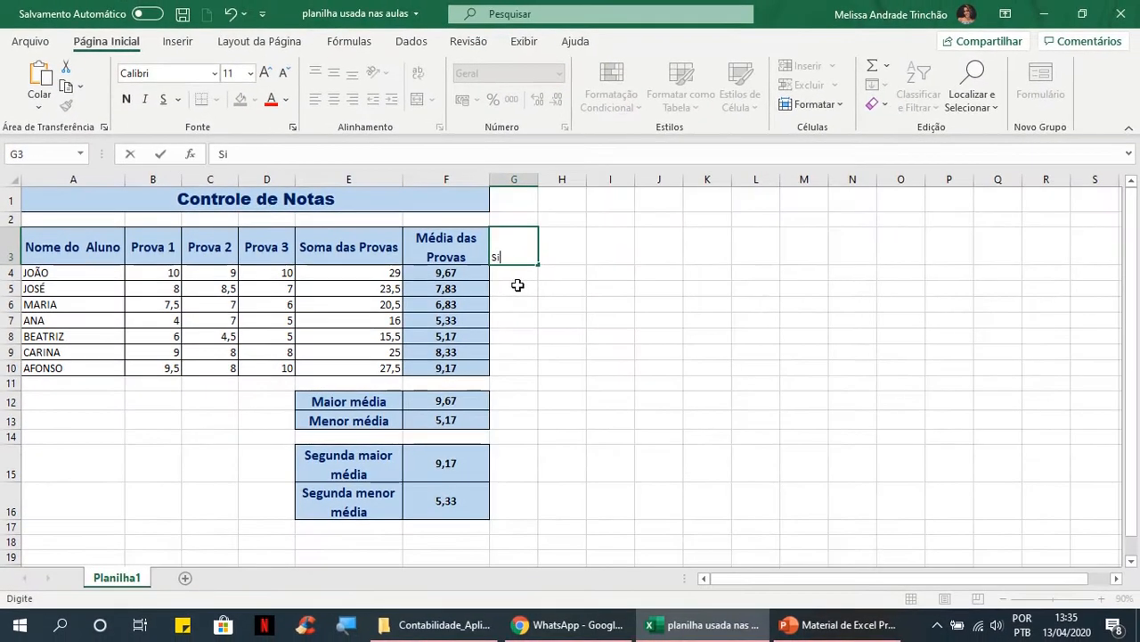
{"action": "type", "text": "tuação"}
{"action": "key", "text": "Return"}
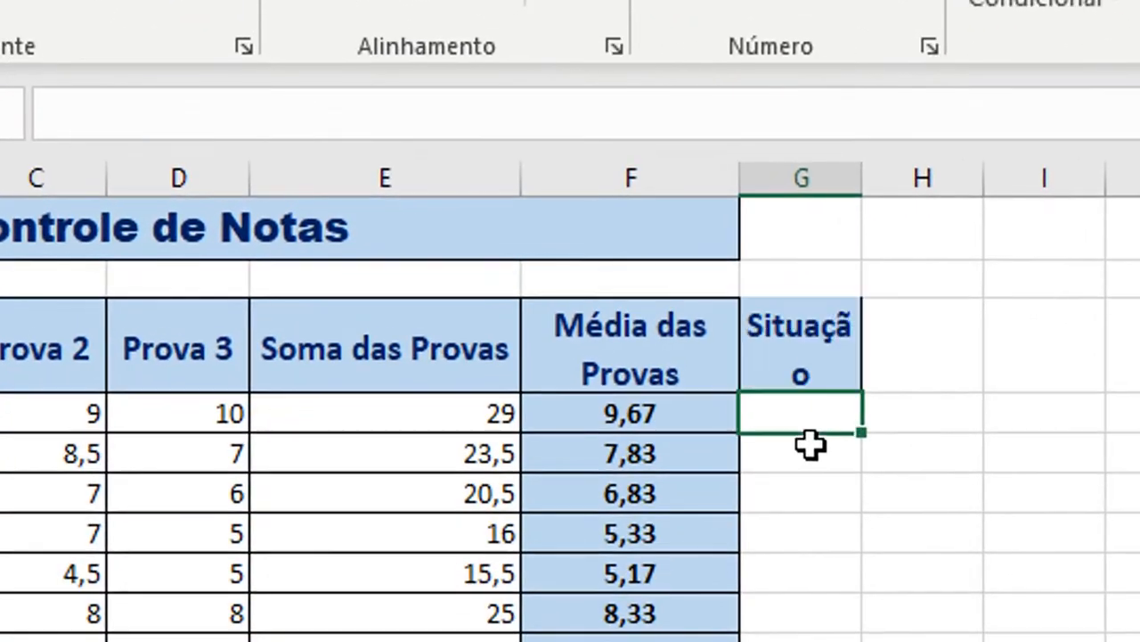
{"action": "left_click_drag", "start_coordinate": [861, 177], "coordinate": [909, 195]}
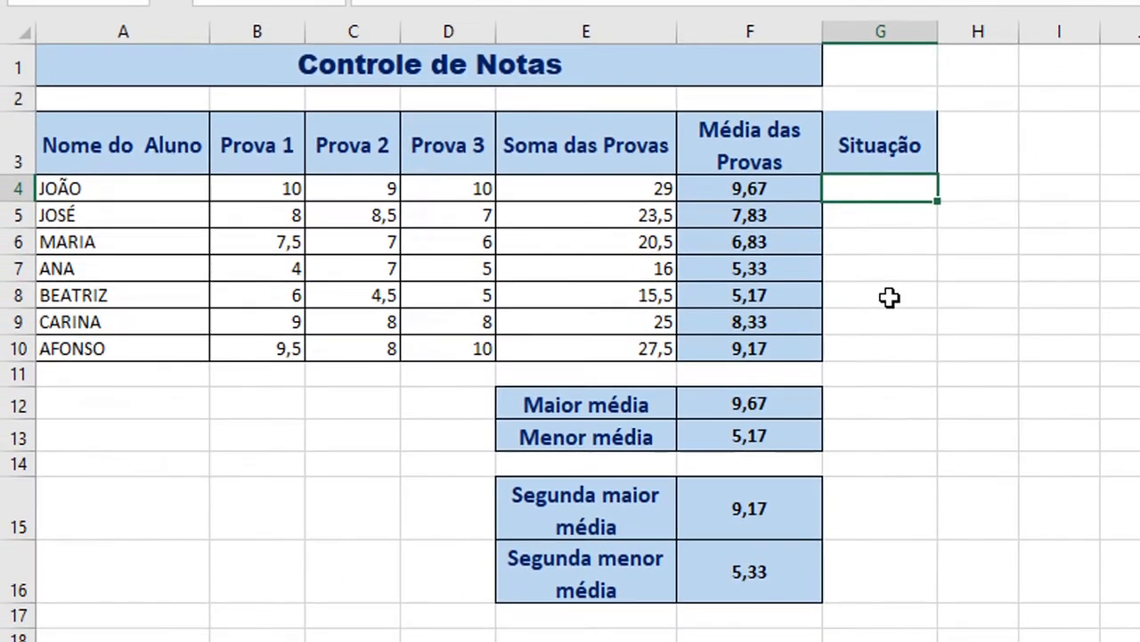
{"action": "left_click", "coordinate": [886, 146]}
{"action": "left_click", "coordinate": [770, 154]}
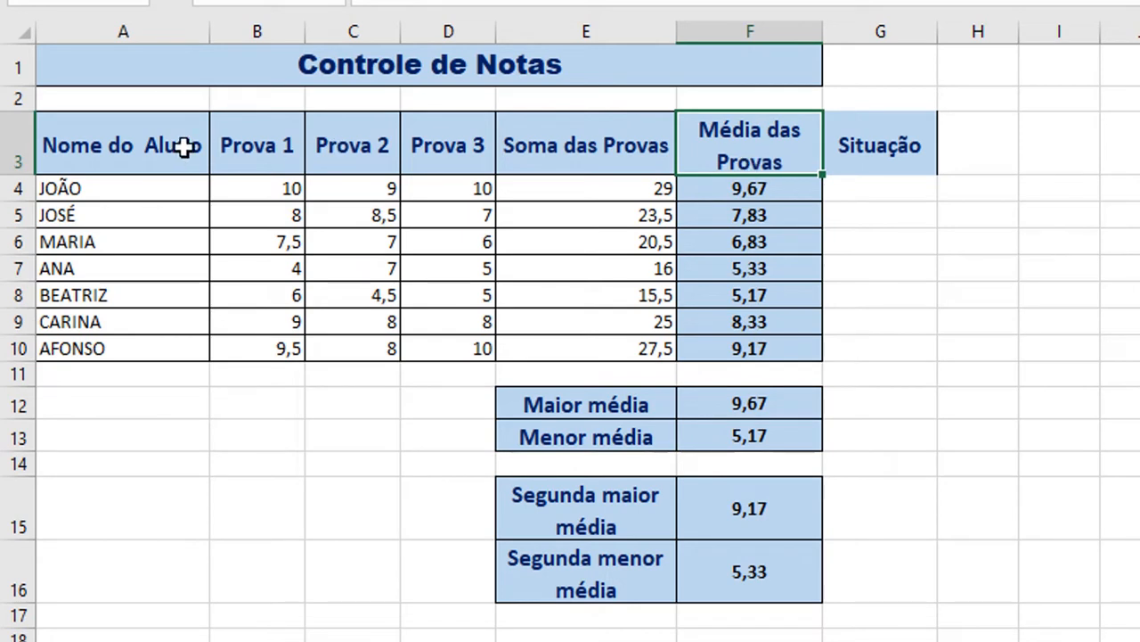
{"action": "left_click_drag", "start_coordinate": [174, 145], "coordinate": [796, 138]}
{"action": "left_click", "coordinate": [881, 138]}
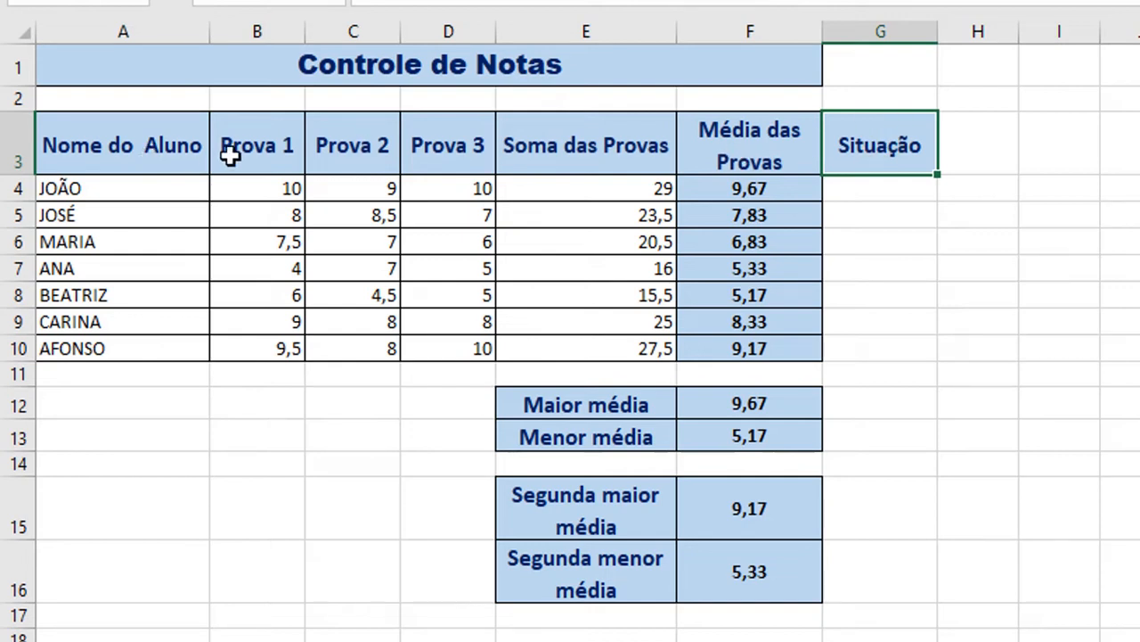
{"action": "left_click_drag", "start_coordinate": [526, 145], "coordinate": [720, 142]}
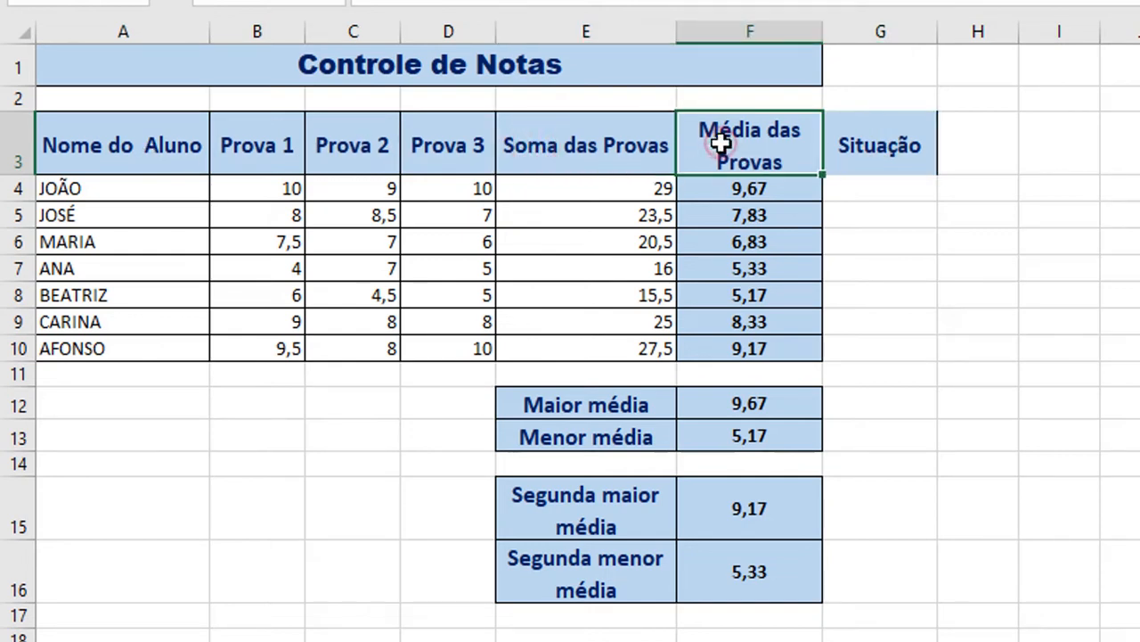
{"action": "left_click", "coordinate": [857, 155]}
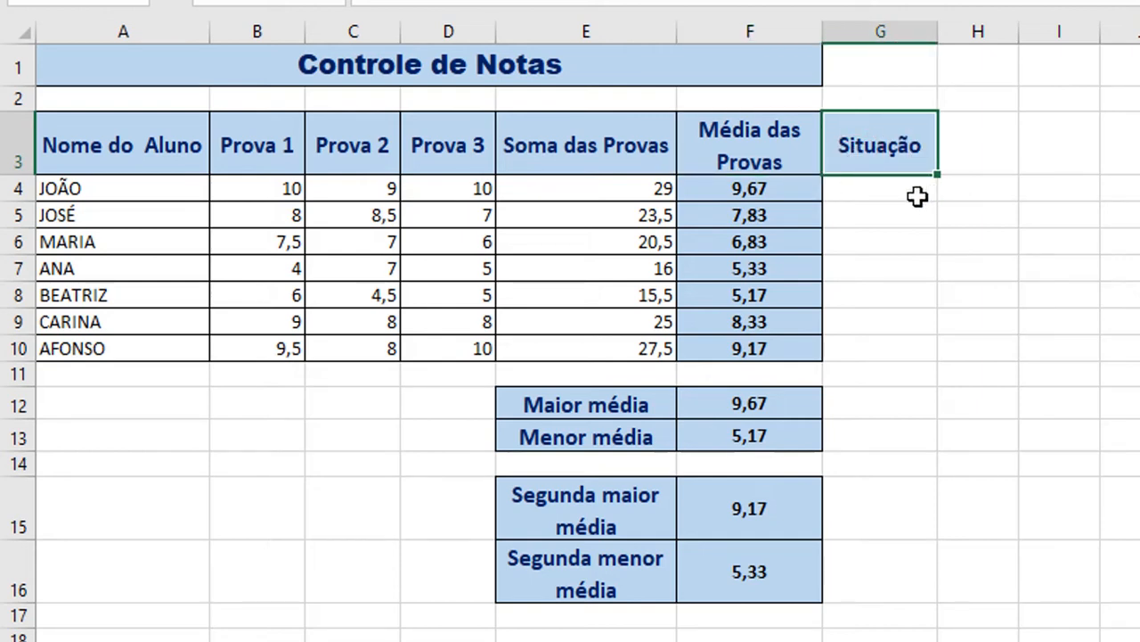
{"action": "left_click", "coordinate": [995, 183]}
{"action": "left_click", "coordinate": [870, 159]}
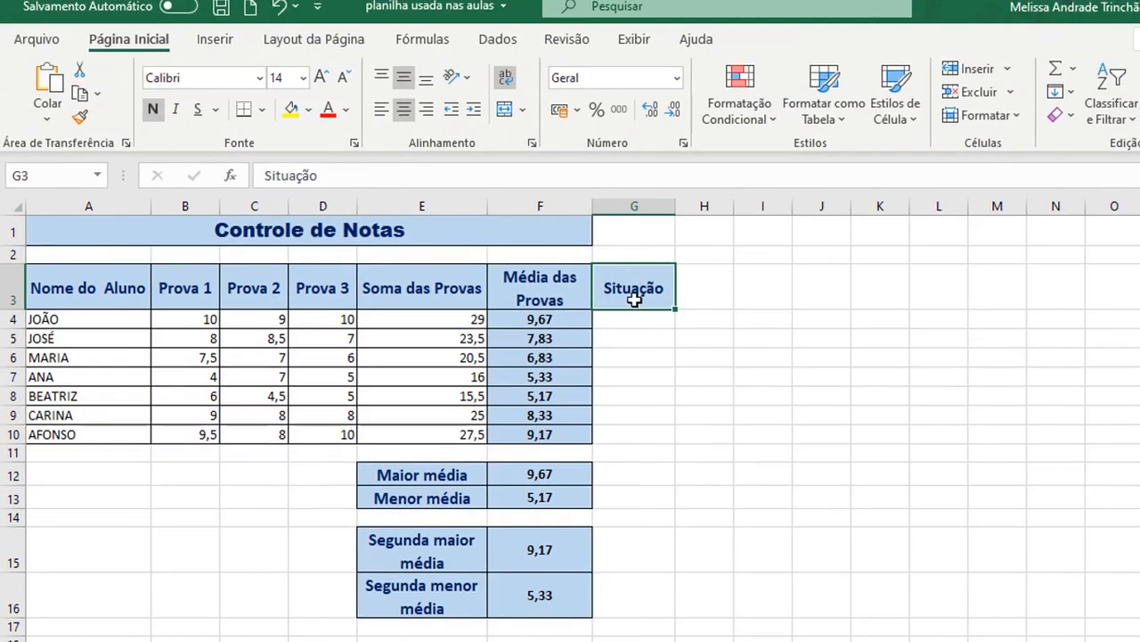
{"action": "left_click", "coordinate": [549, 299]}
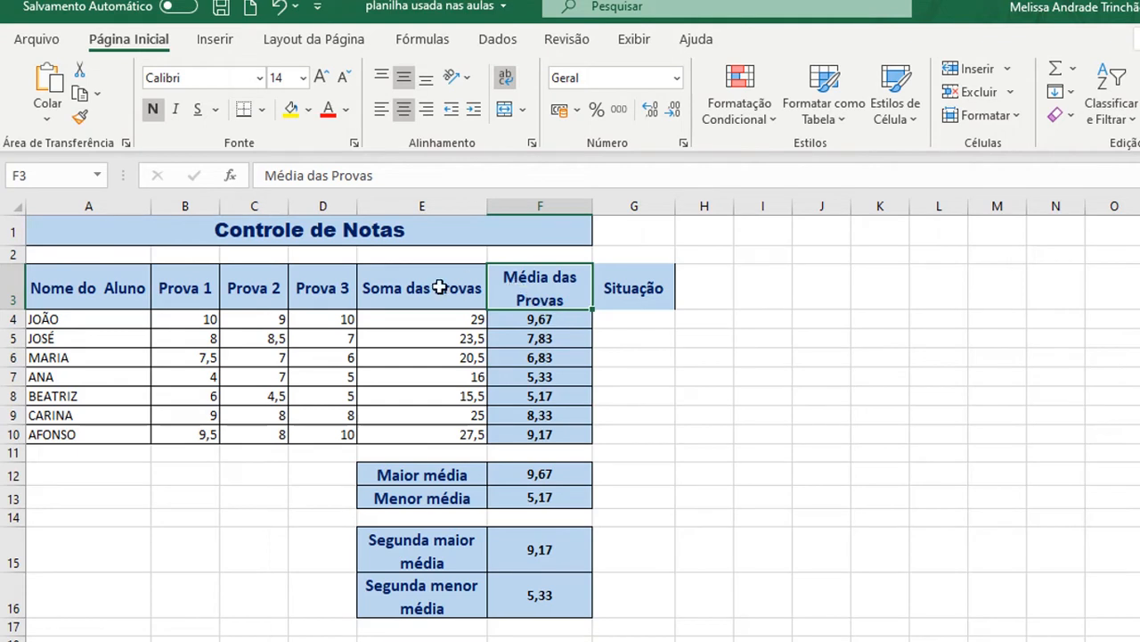
{"action": "left_click_drag", "start_coordinate": [100, 283], "coordinate": [529, 277]}
{"action": "left_click", "coordinate": [688, 344]}
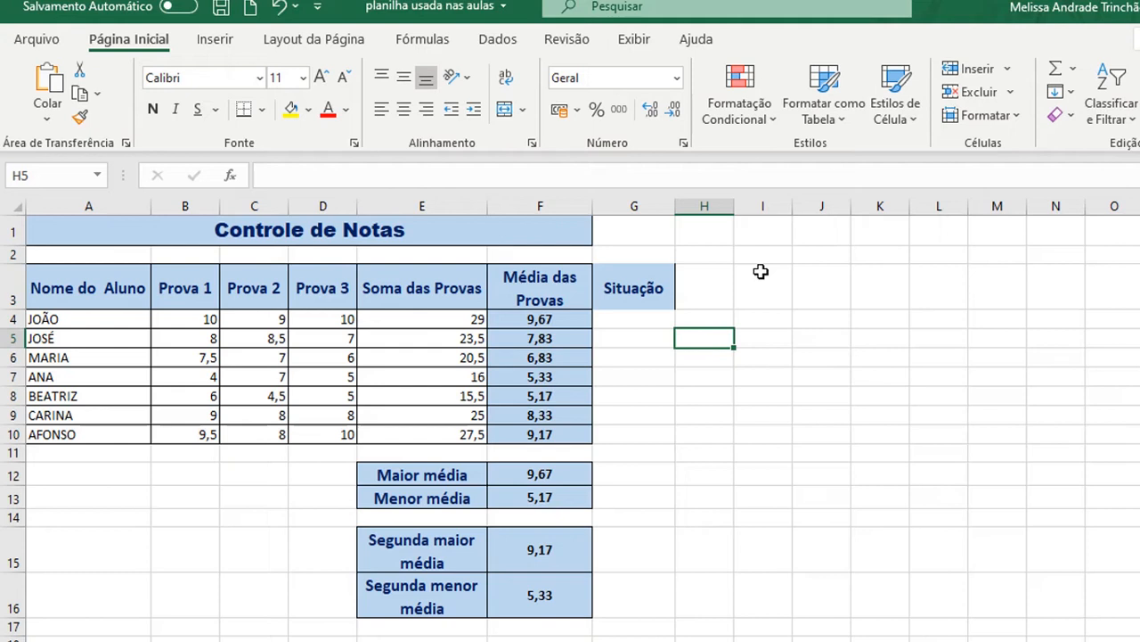
{"action": "left_click", "coordinate": [634, 287]}
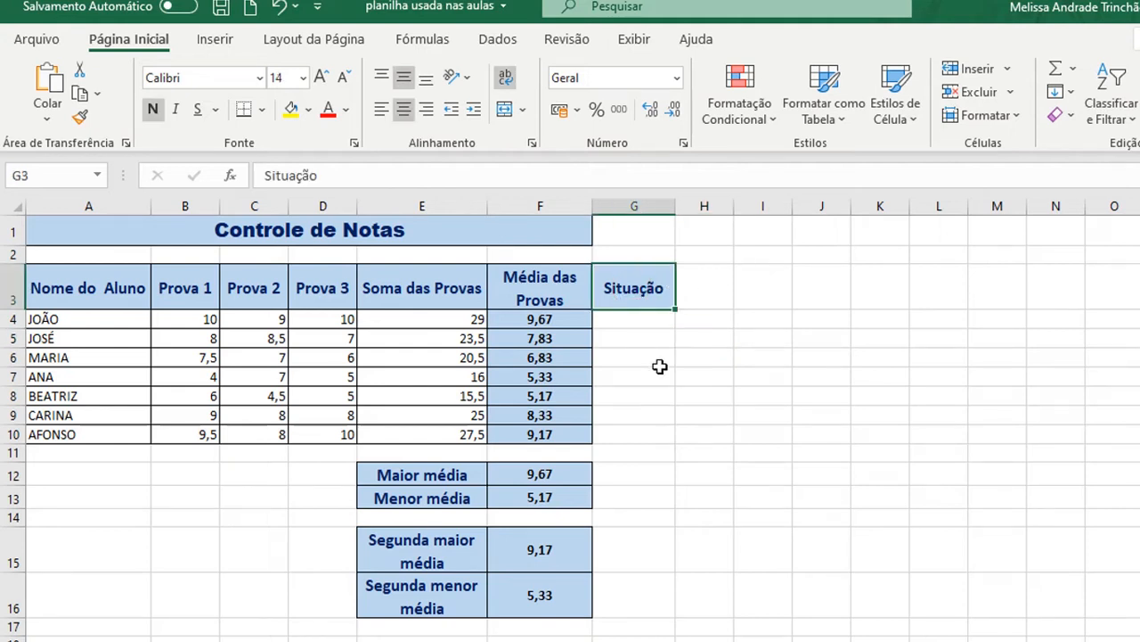
{"action": "left_click", "coordinate": [773, 303]}
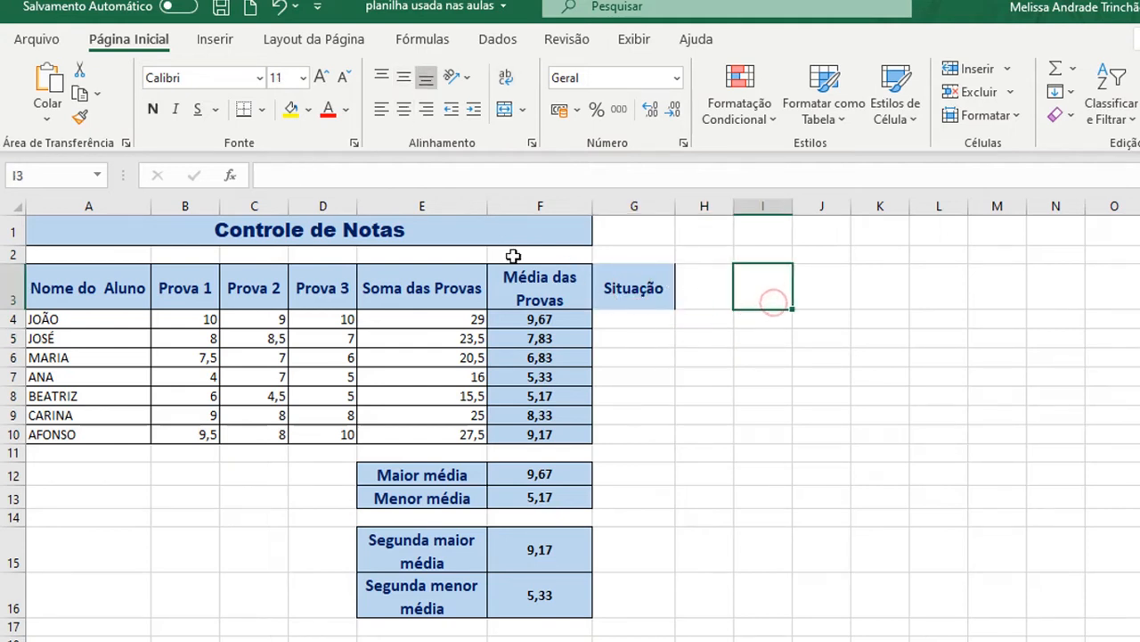
{"action": "left_click", "coordinate": [679, 368]}
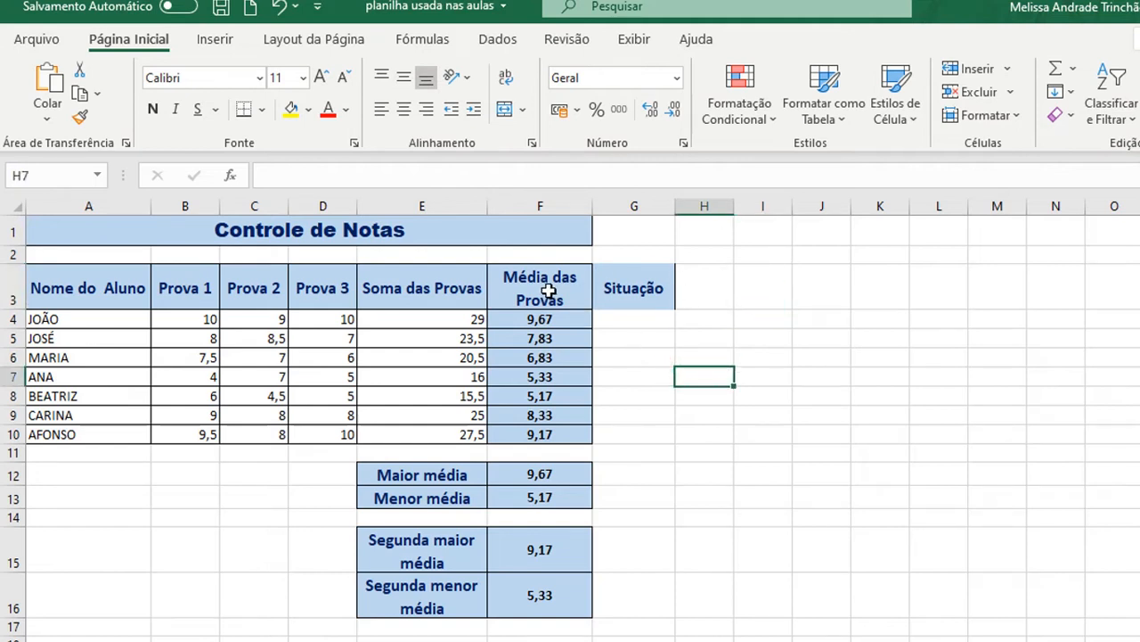
{"action": "left_click_drag", "start_coordinate": [548, 292], "coordinate": [641, 438]}
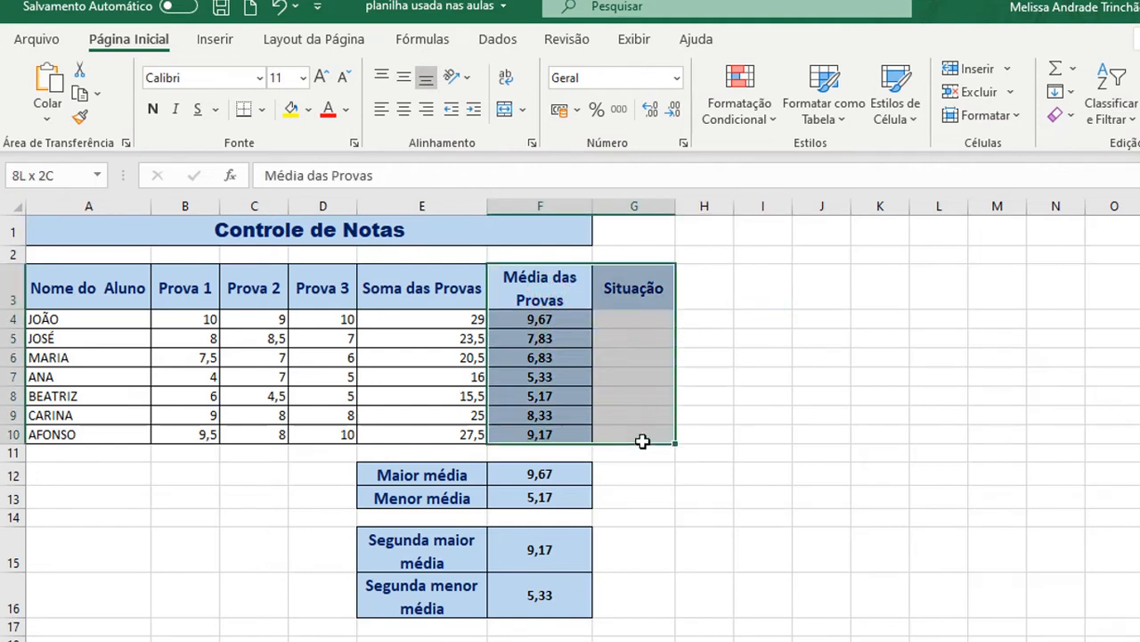
{"action": "left_click", "coordinate": [747, 414]}
Step: Apply all borders to the Situação column range G3:G10
{"action": "left_click_drag", "start_coordinate": [633, 288], "coordinate": [627, 435]}
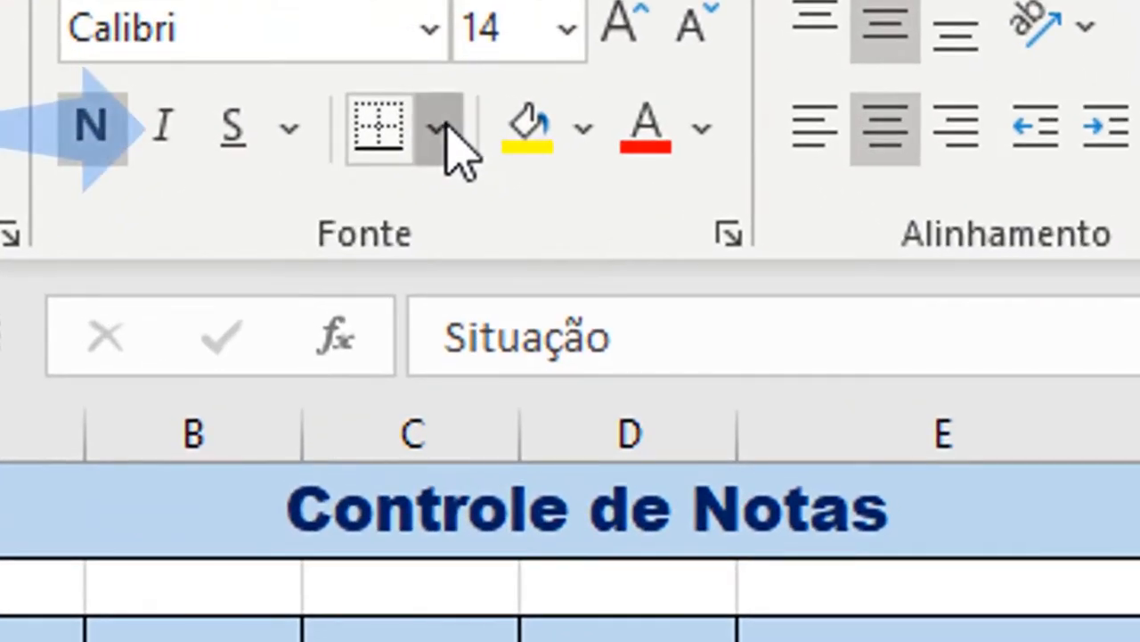
{"action": "left_click", "coordinate": [261, 109]}
{"action": "left_click", "coordinate": [552, 641]}
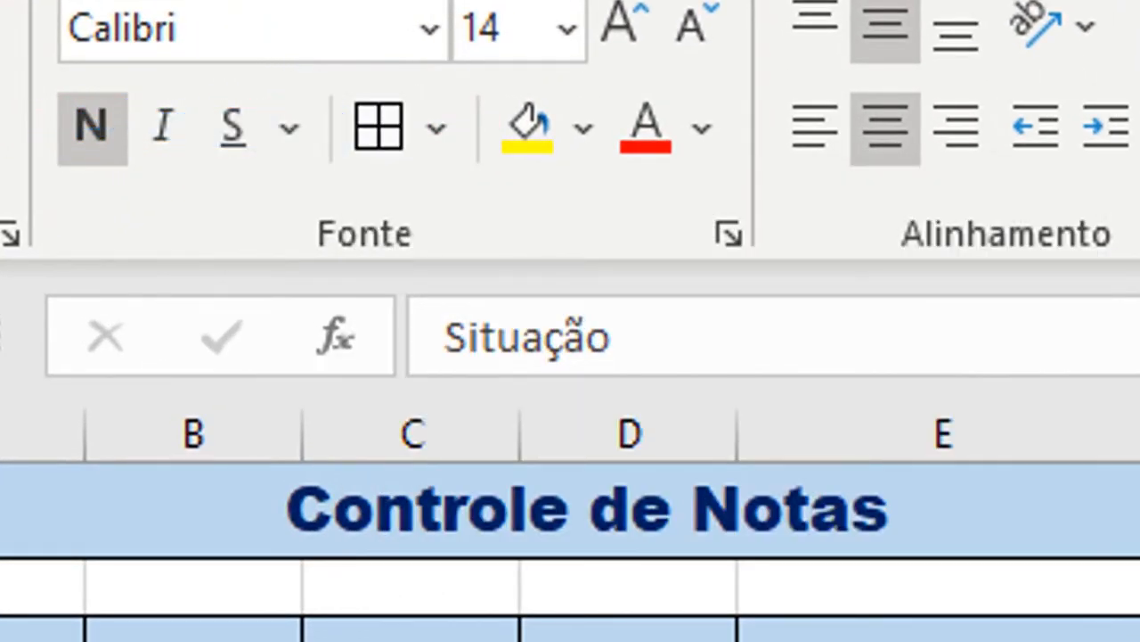
{"action": "left_click", "coordinate": [1139, 640]}
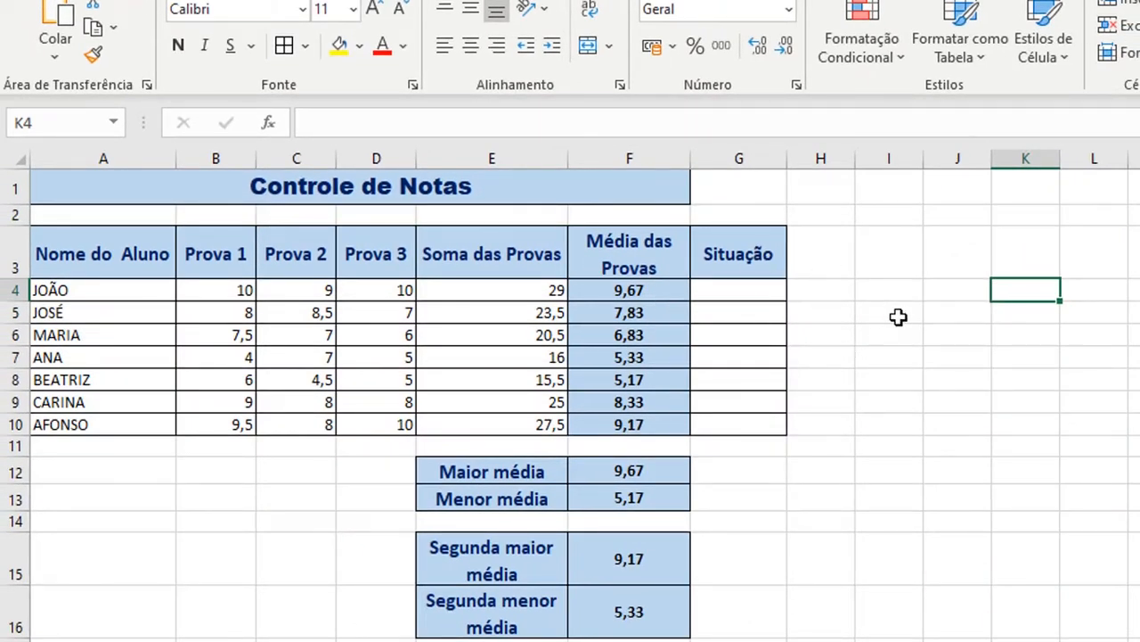
Step: Unmerge the "Controle de Notas" title, then merge and center it across A1:G1 to include the Situação column
{"action": "left_click", "coordinate": [488, 193]}
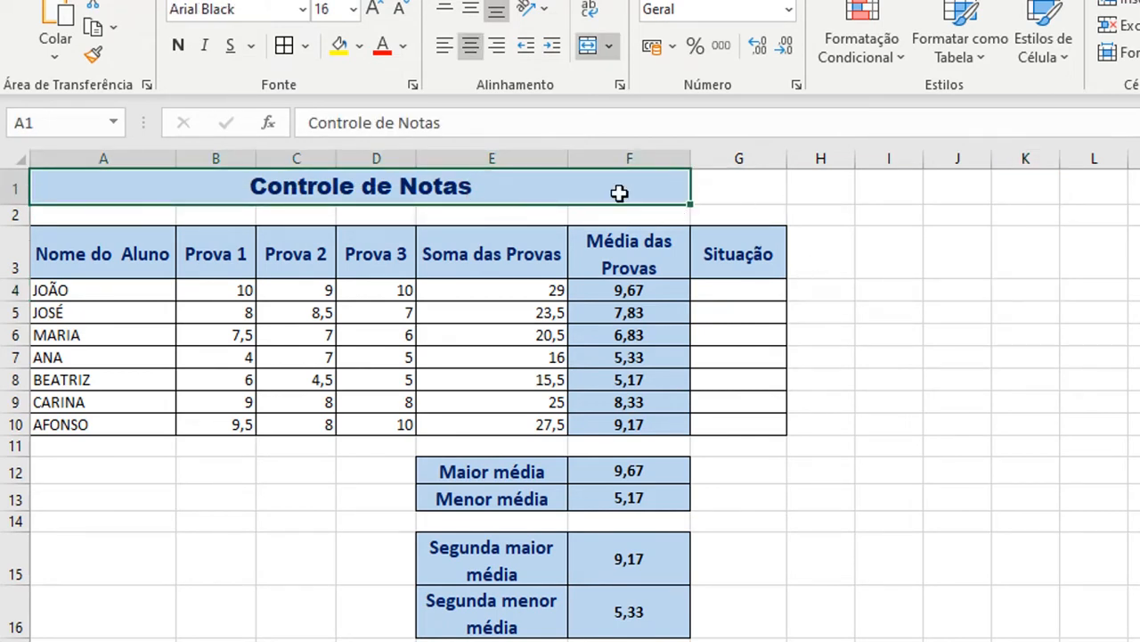
{"action": "left_click", "coordinate": [634, 161]}
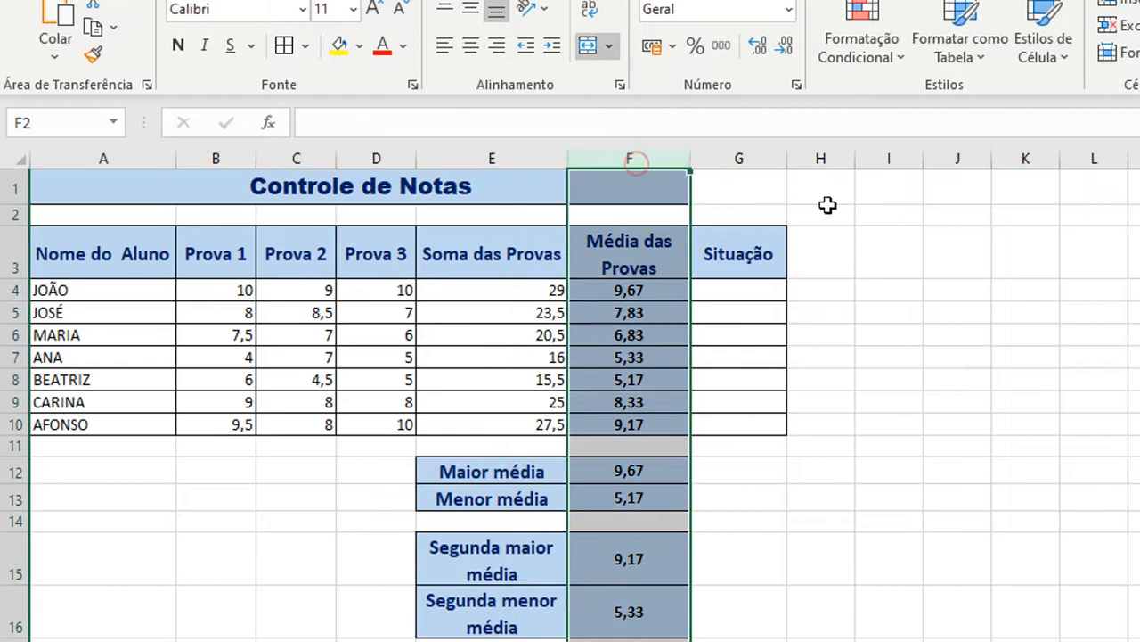
{"action": "left_click", "coordinate": [884, 218]}
{"action": "left_click", "coordinate": [520, 181]}
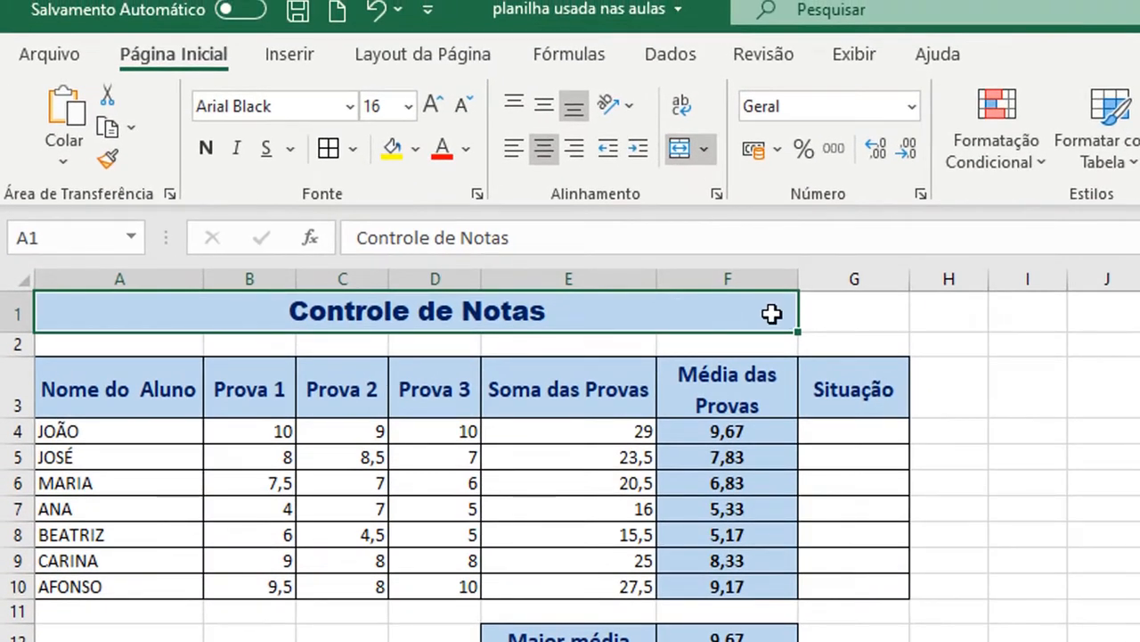
{"action": "left_click_drag", "start_coordinate": [772, 313], "coordinate": [832, 305]}
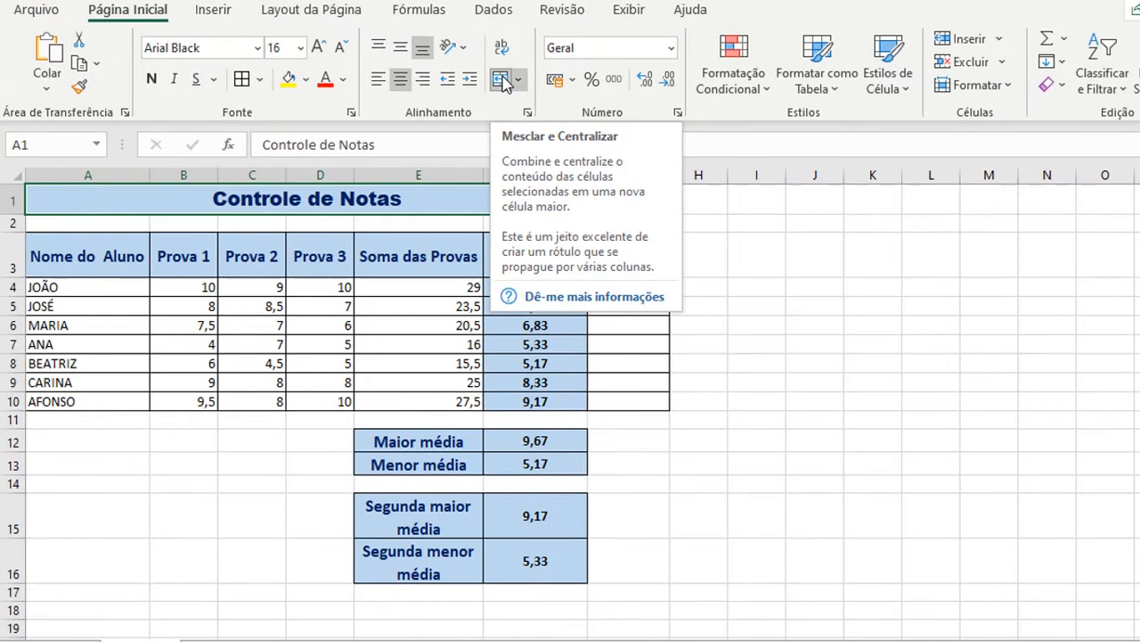
{"action": "left_click", "coordinate": [503, 82]}
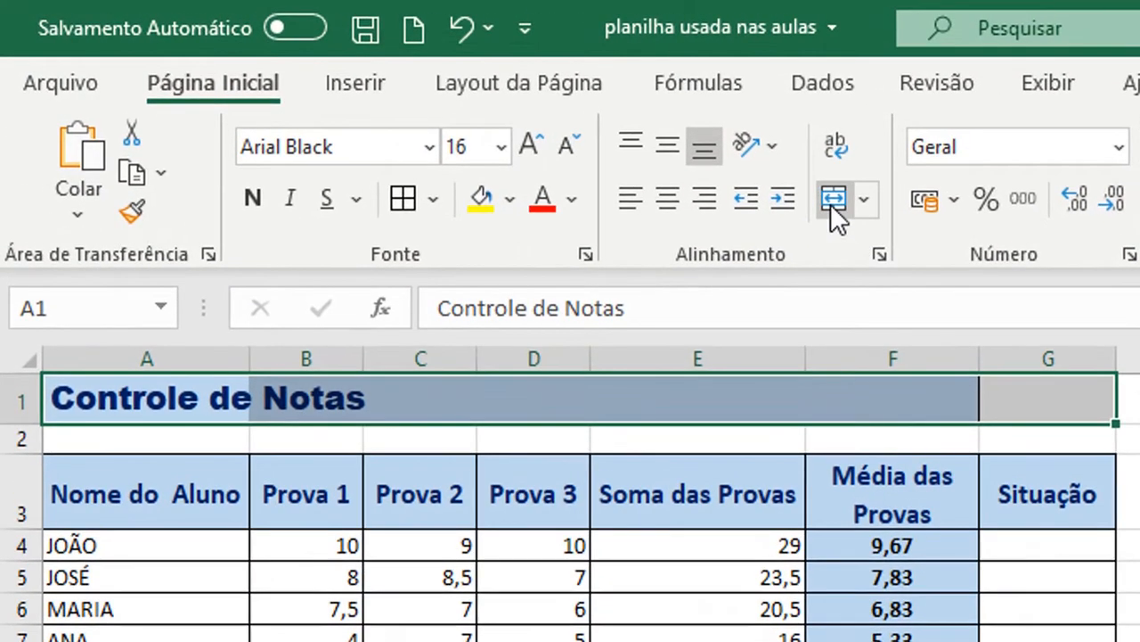
{"action": "left_click", "coordinate": [830, 203]}
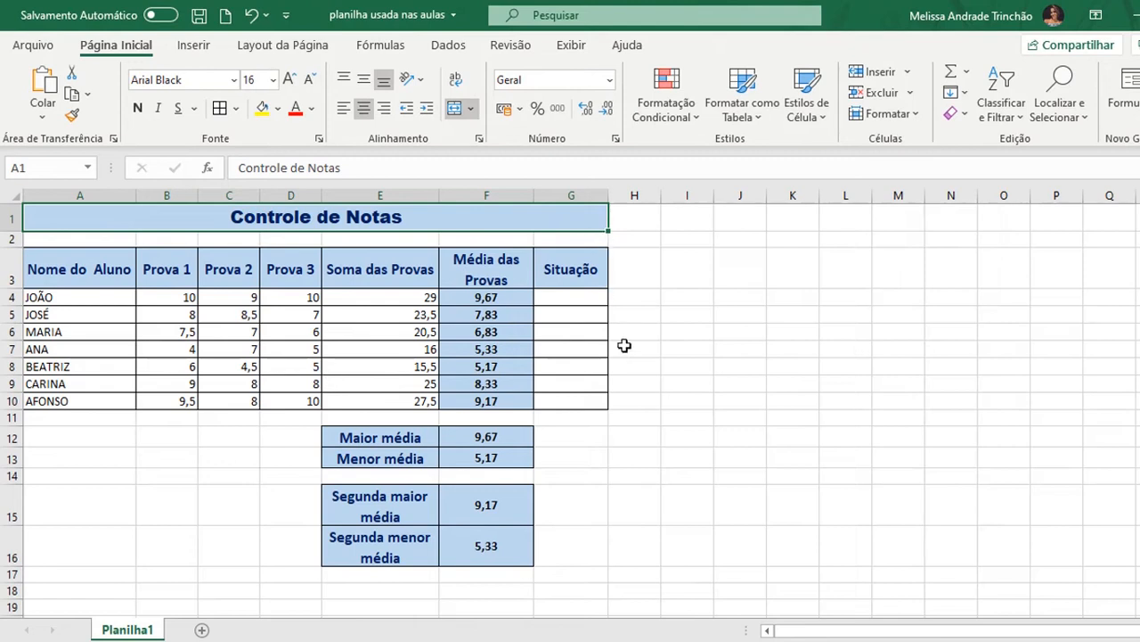
Step: Apply borders to the merged "Controle de Notas" title cell in A1:G1
{"action": "left_click", "coordinate": [661, 243]}
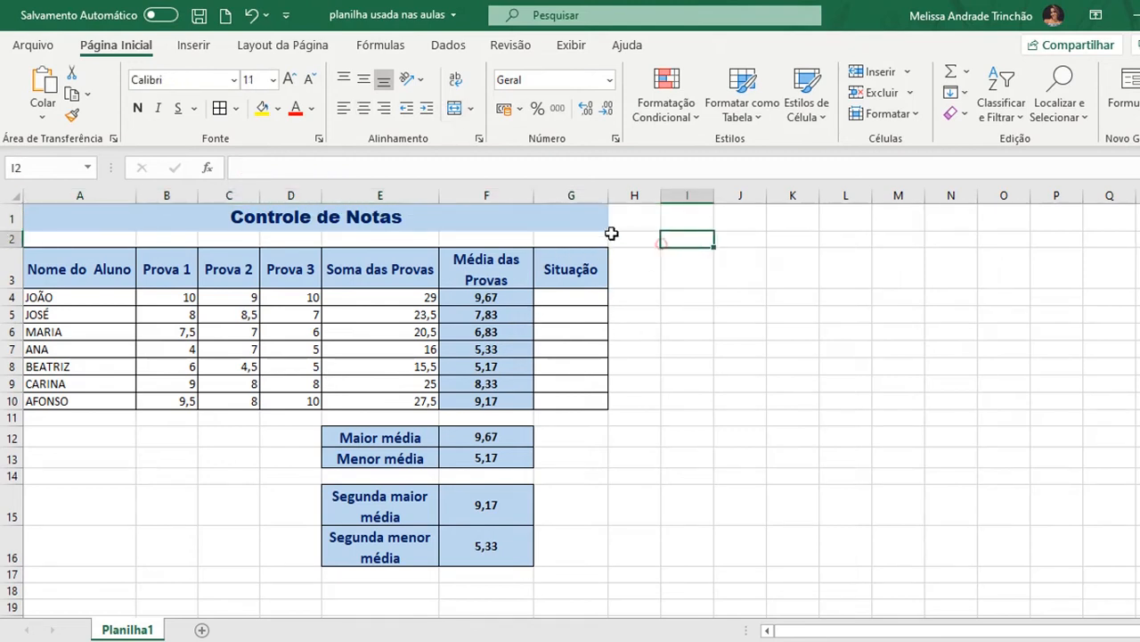
{"action": "left_click", "coordinate": [594, 221]}
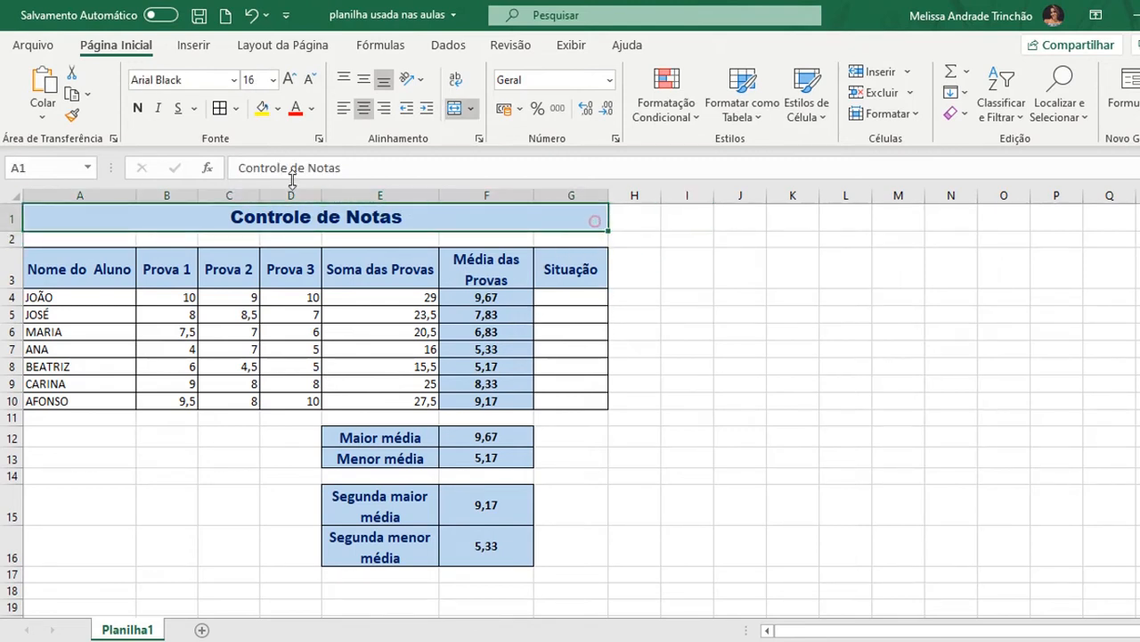
{"action": "left_click", "coordinate": [746, 349]}
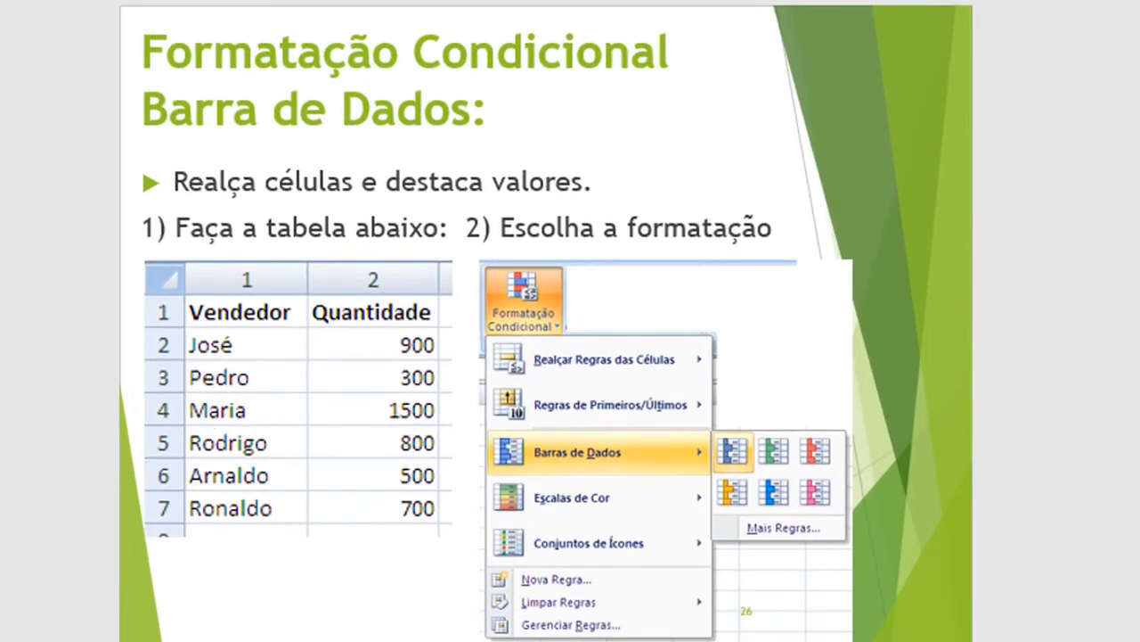
{"action": "key", "text": "Right"}
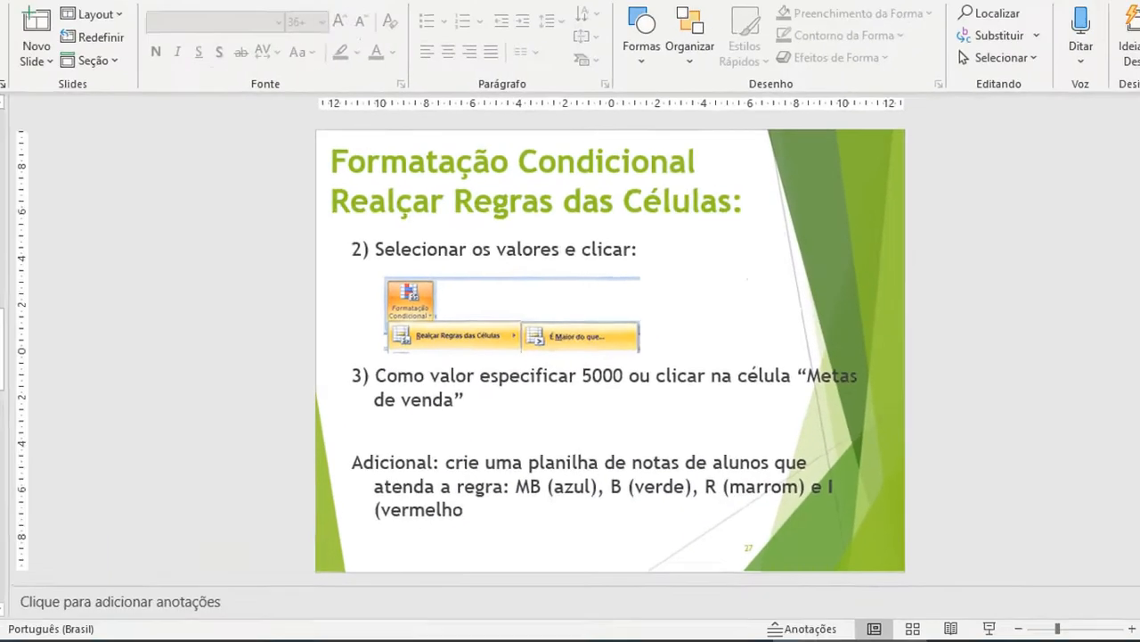
{"action": "key", "text": "Left"}
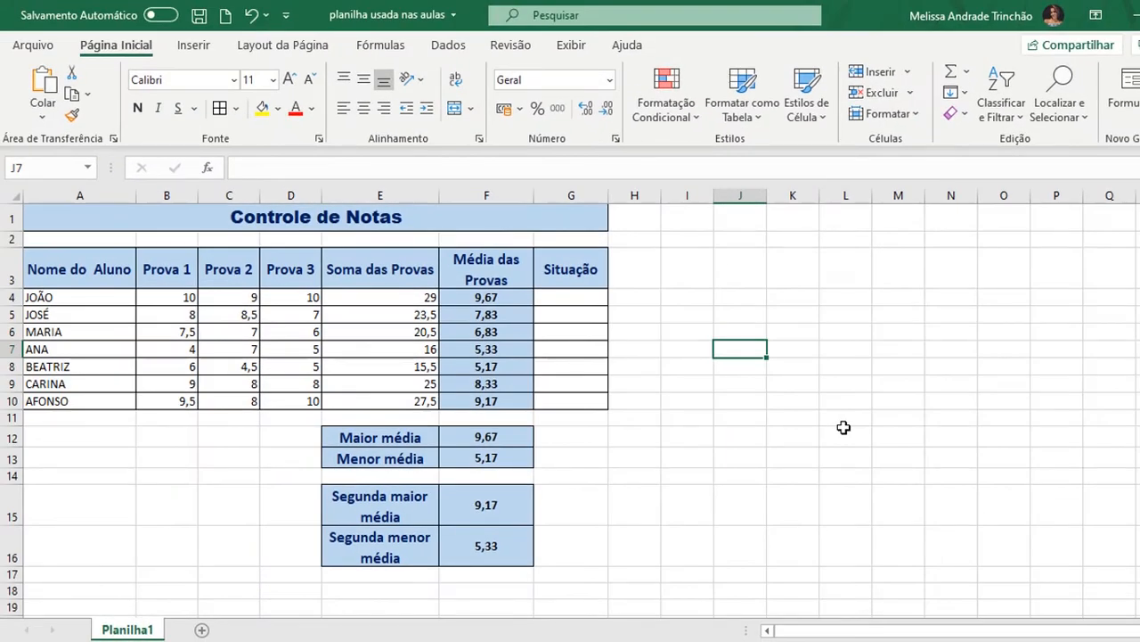
Step: Widen the Situação column G to about twice its current width
{"action": "left_click_drag", "start_coordinate": [609, 195], "coordinate": [682, 196]}
{"action": "left_click_drag", "start_coordinate": [588, 295], "coordinate": [594, 402]}
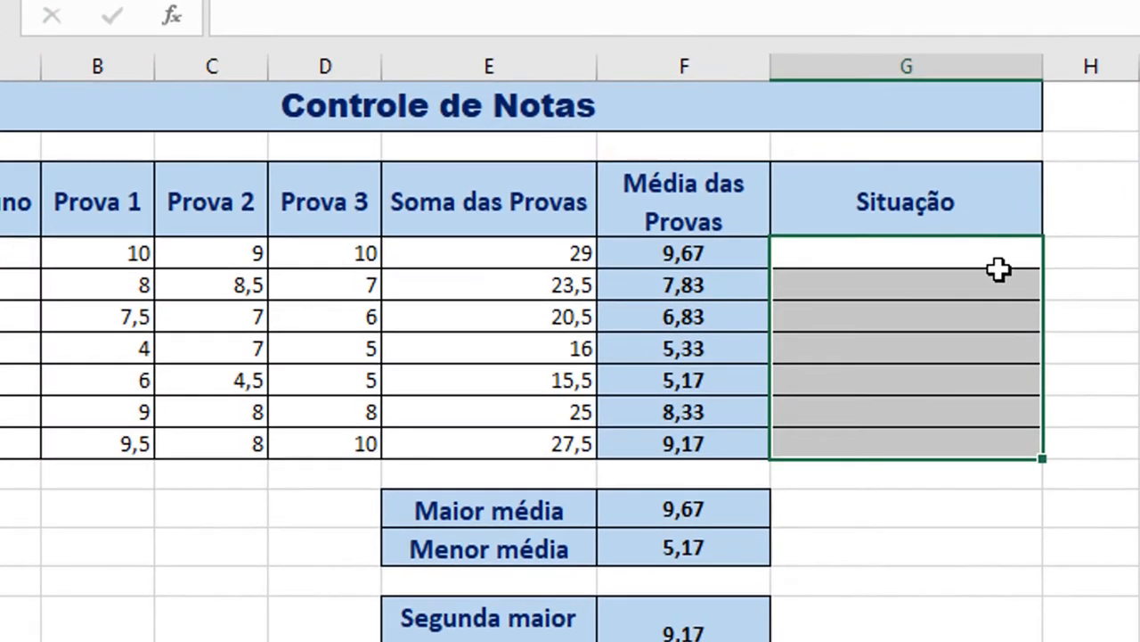
{"action": "left_click", "coordinate": [958, 249]}
{"action": "left_click", "coordinate": [901, 354]}
{"action": "left_click_drag", "start_coordinate": [909, 402], "coordinate": [896, 255]}
{"action": "left_click", "coordinate": [896, 256]}
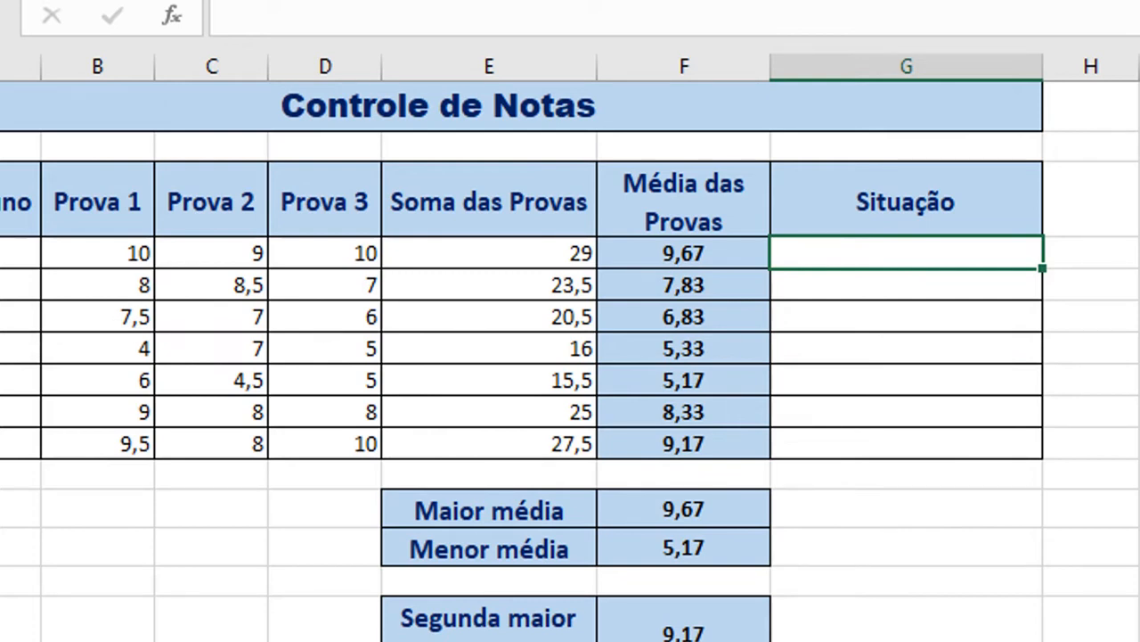
{"action": "left_click_drag", "start_coordinate": [18, 253], "coordinate": [788, 253]}
{"action": "left_click", "coordinate": [900, 258]}
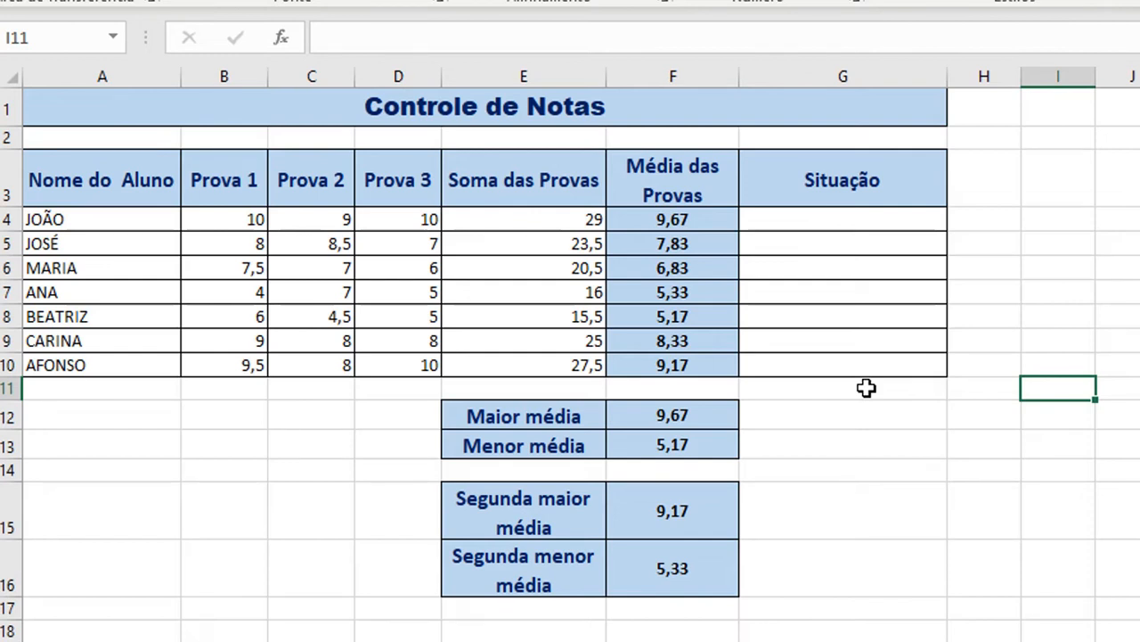
{"action": "left_click_drag", "start_coordinate": [792, 229], "coordinate": [780, 372]}
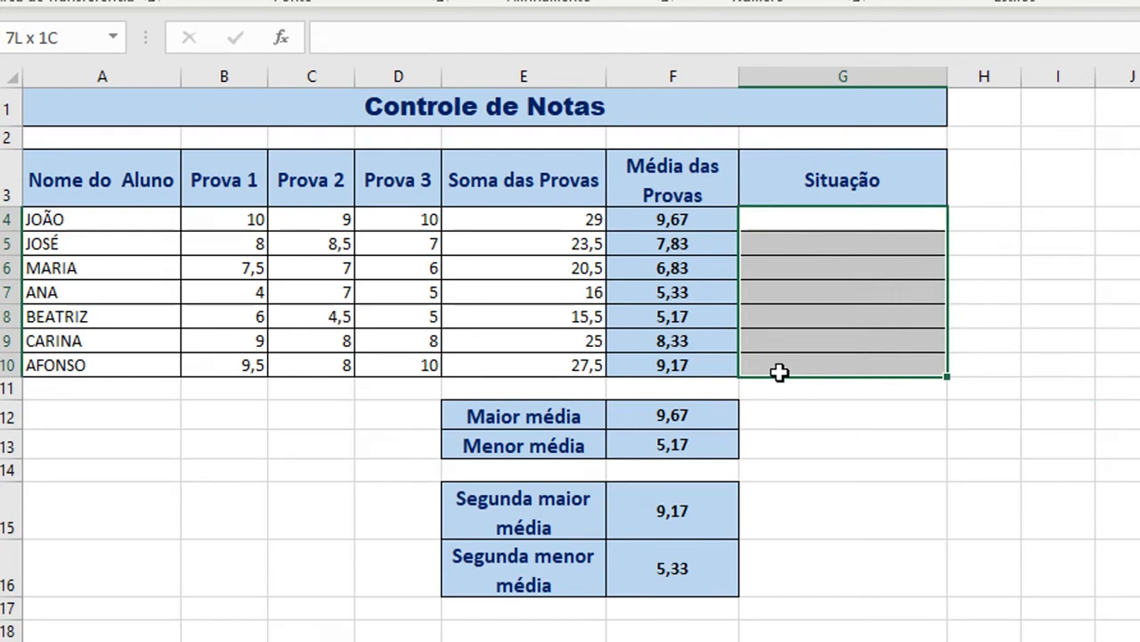
{"action": "left_click", "coordinate": [776, 214]}
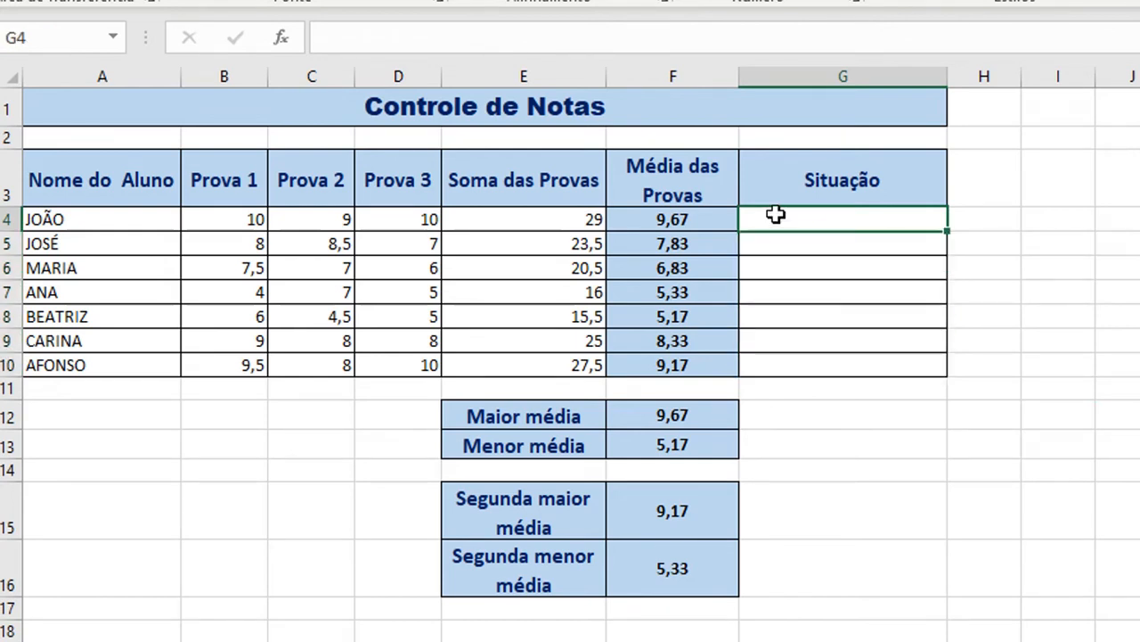
{"action": "left_click", "coordinate": [1049, 222]}
{"action": "left_click", "coordinate": [847, 221]}
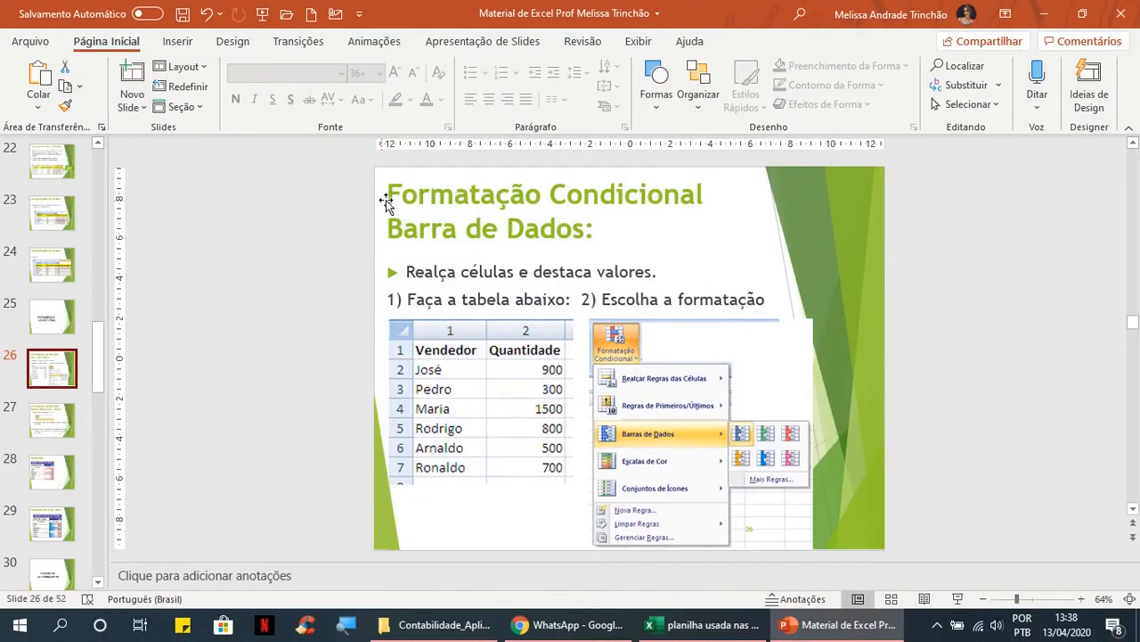
Step: Switch to the PowerPoint course slides and examine the Função SE flowchart and the Testes Lógicos examples
{"action": "left_click_drag", "start_coordinate": [549, 196], "coordinate": [707, 196]}
{"action": "left_click", "coordinate": [188, 429]}
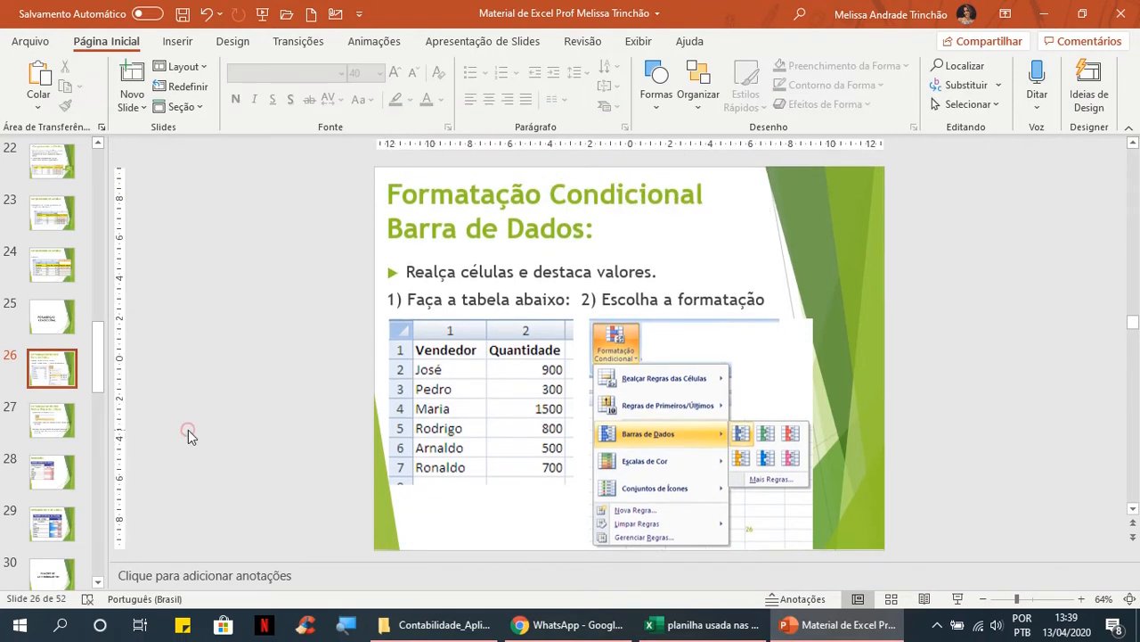
{"action": "scroll", "coordinate": [188, 430], "scroll_direction": "down", "scroll_amount": 6}
{"action": "scroll", "coordinate": [188, 430], "scroll_direction": "down", "scroll_amount": 5}
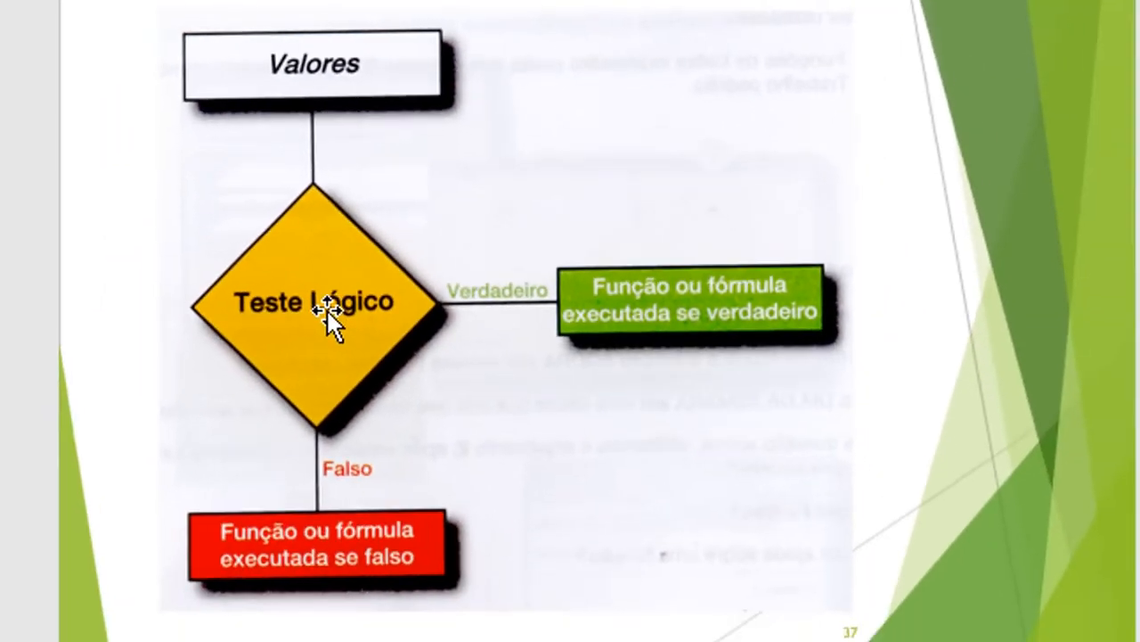
{"action": "scroll", "coordinate": [749, 320], "scroll_direction": "down", "scroll_amount": 1}
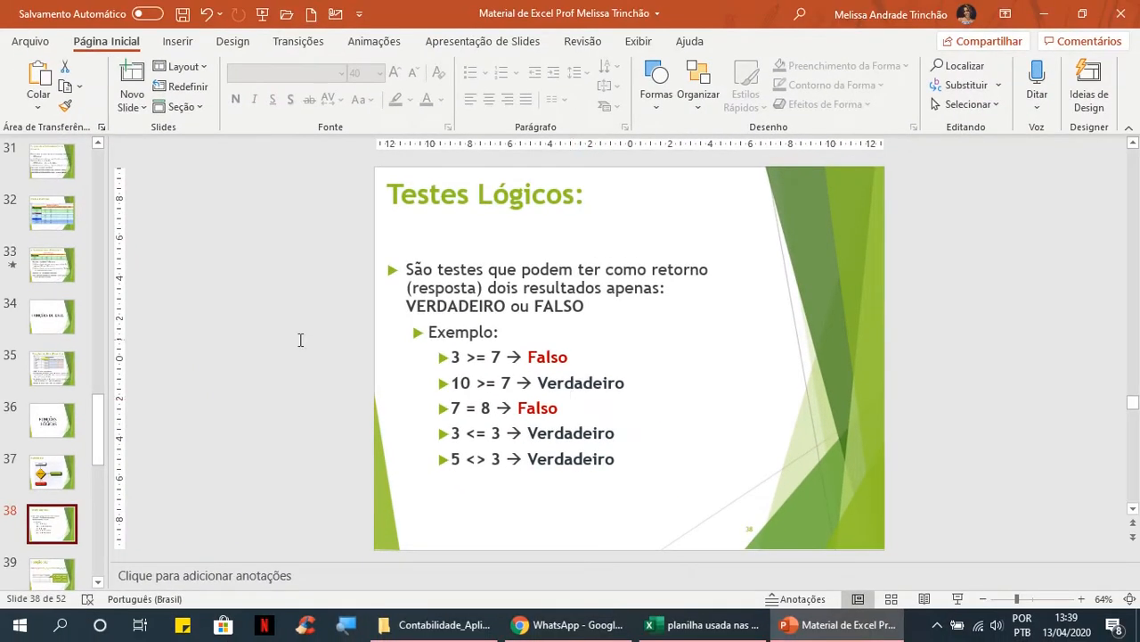
{"action": "left_click", "coordinate": [52, 473]}
Step: Return to the Excel grade sheet and begin an SE formula in G4 with the logical test F4>=7
{"action": "left_click", "coordinate": [704, 625]}
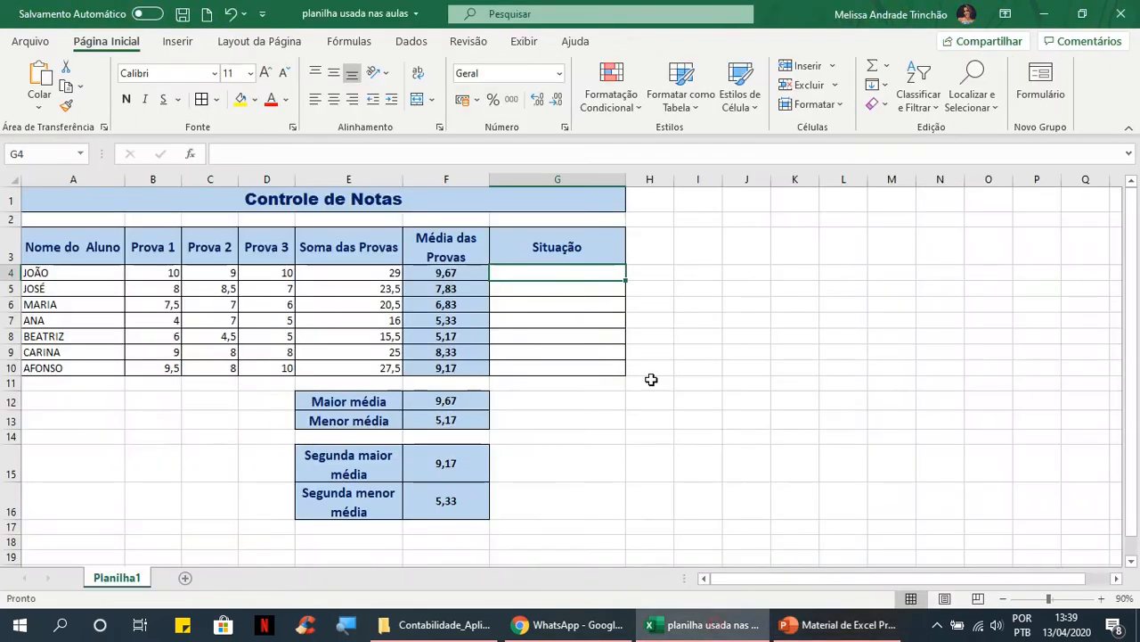
{"action": "left_click", "coordinate": [717, 287]}
{"action": "left_click", "coordinate": [624, 274]}
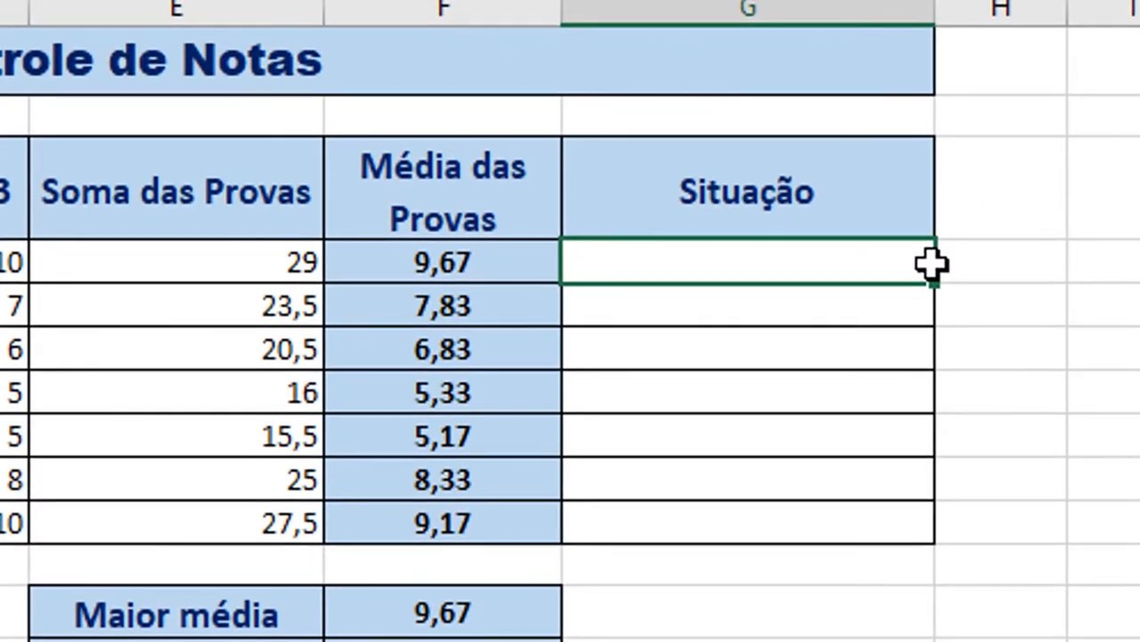
{"action": "type", "text": "=se("}
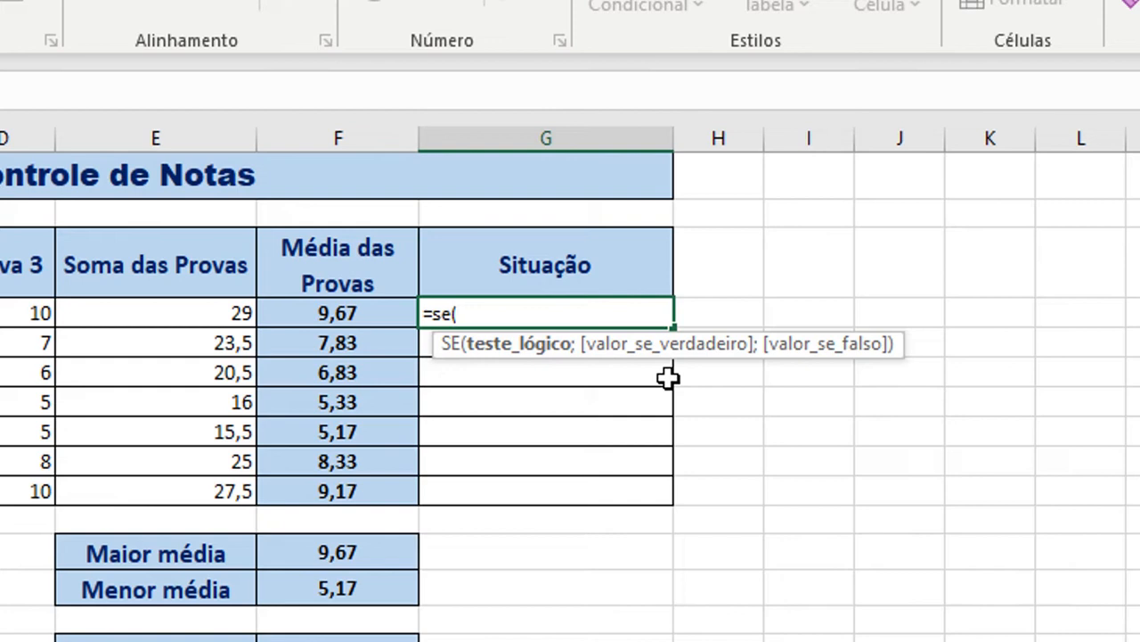
{"action": "left_click", "coordinate": [354, 314]}
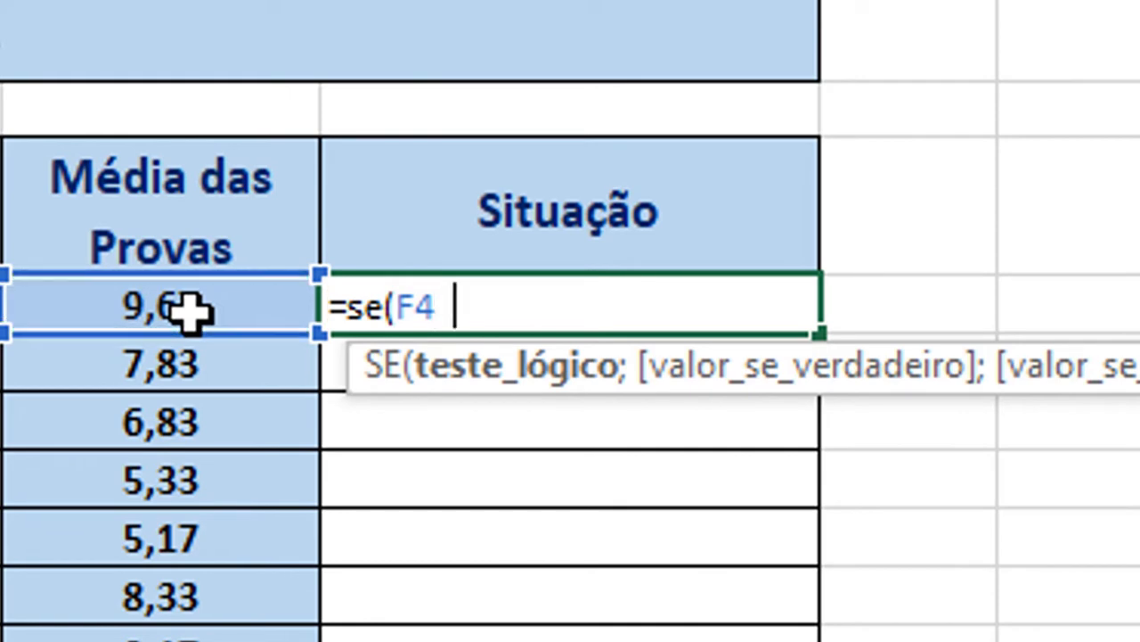
{"action": "type", "text": ">=7"}
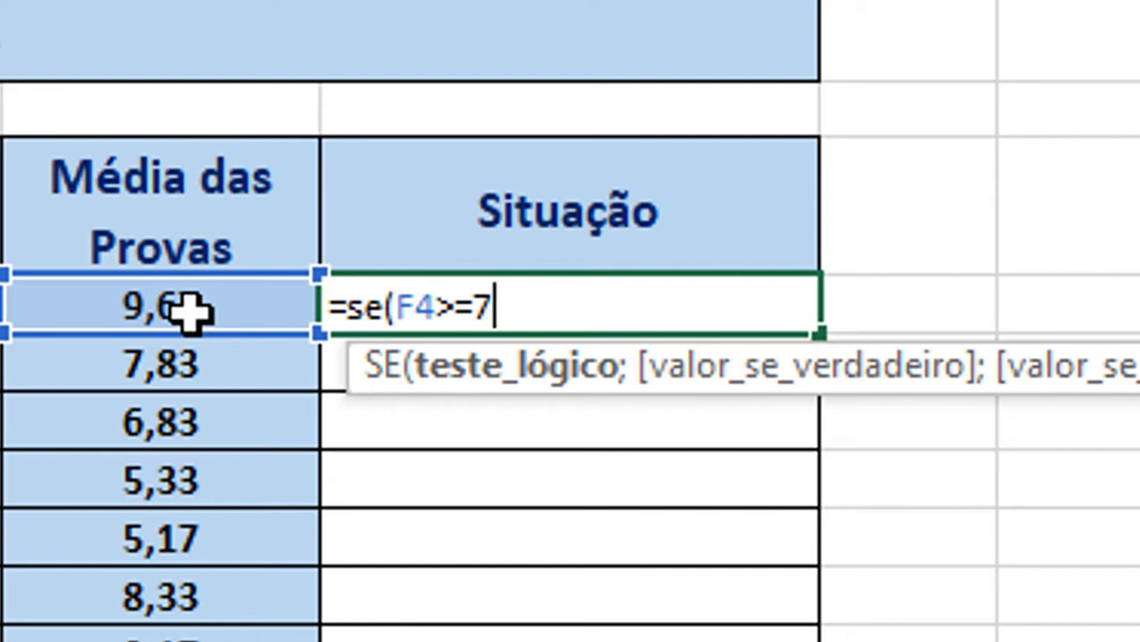
{"action": "type", "text": ";"}
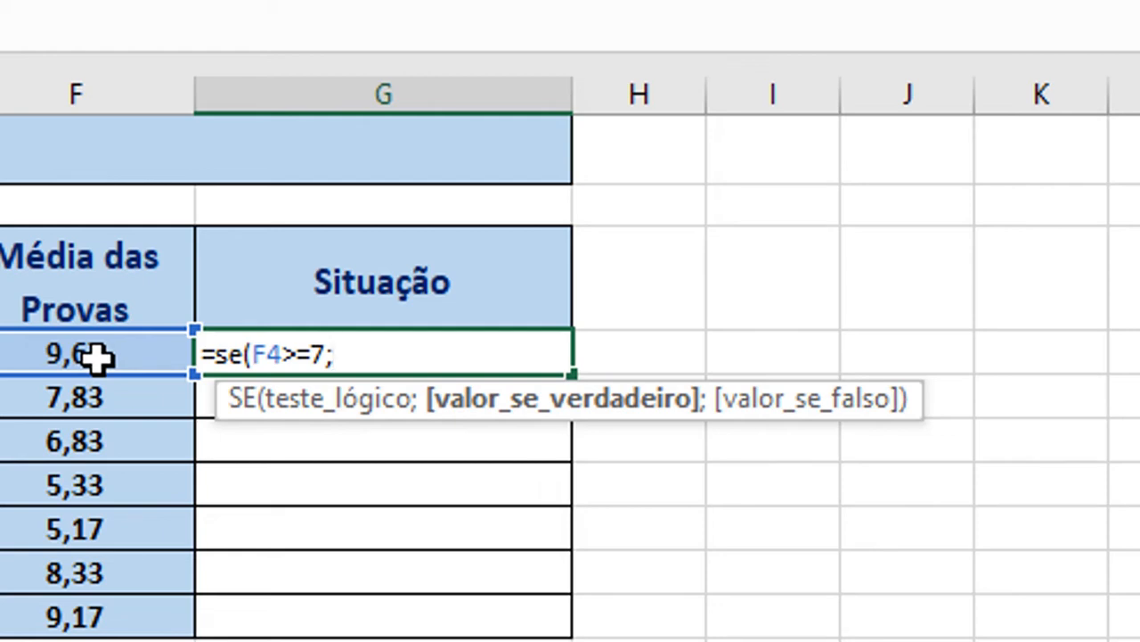
Step: Complete the G4 formula with "Aprovado" as the true value and "Reprovado" as the false value
{"action": "type", "text": "\"Aprov"}
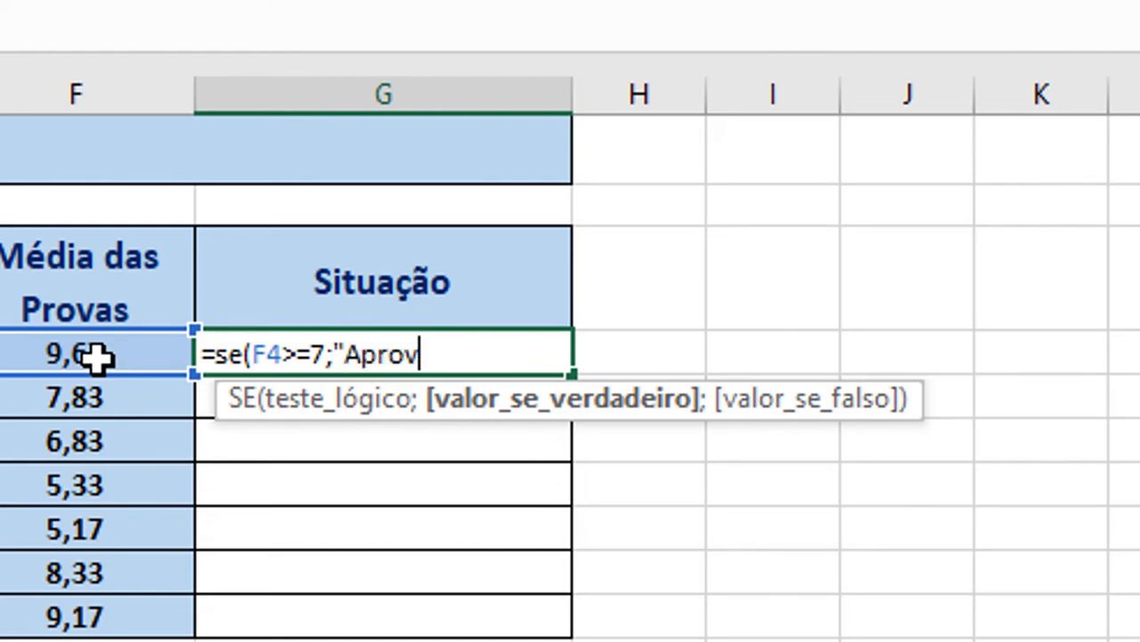
{"action": "type", "text": "ado\""}
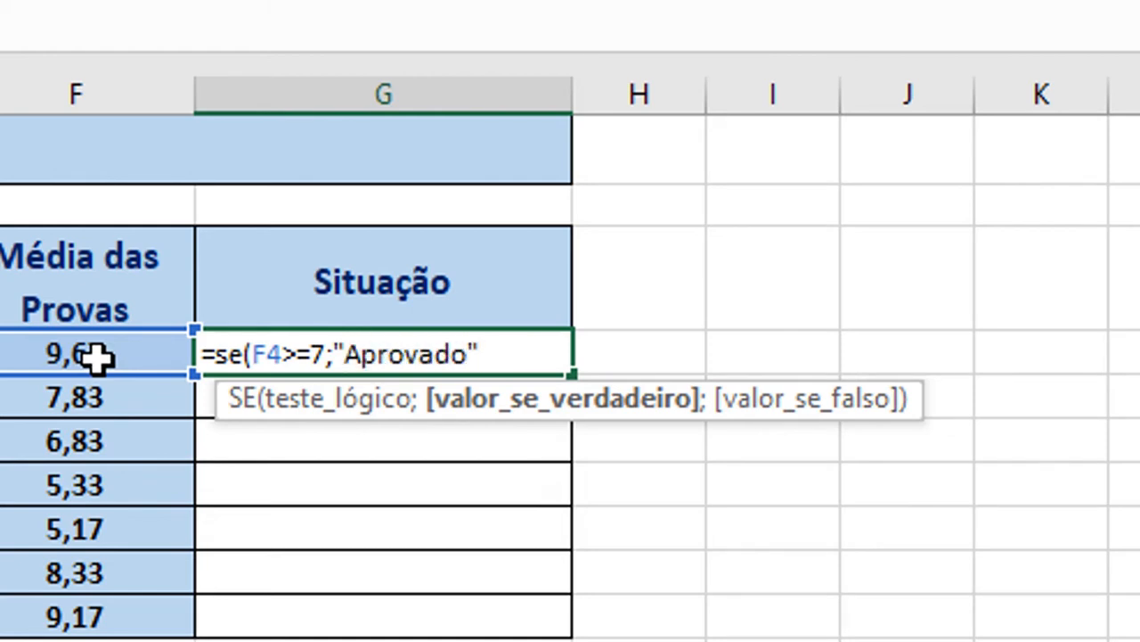
{"action": "type", "text": ";"}
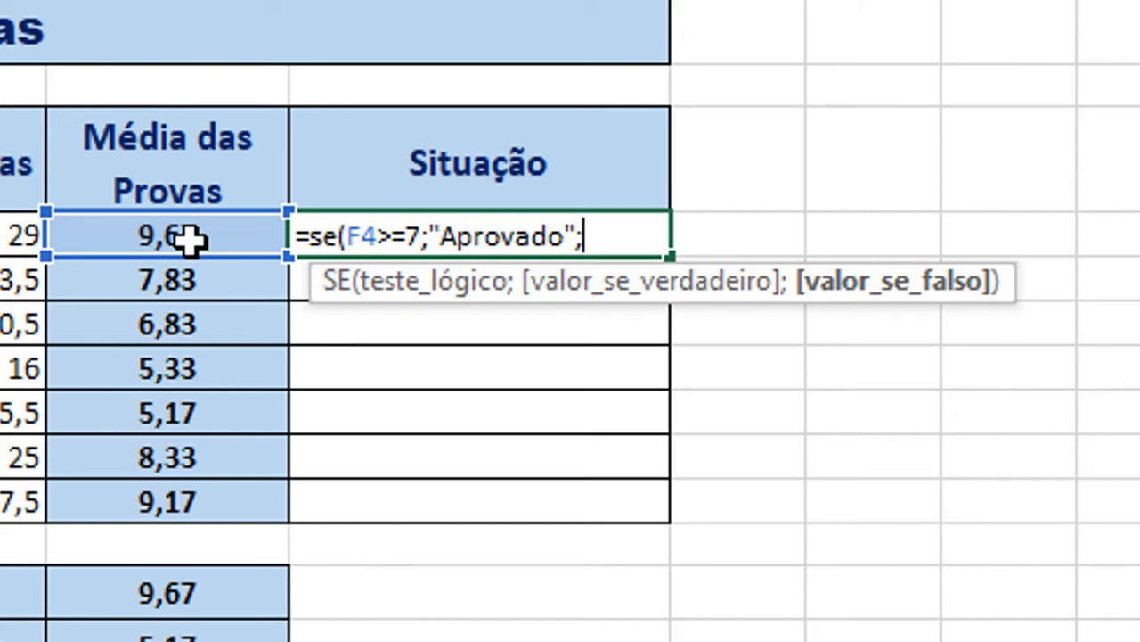
{"action": "type", "text": "\""}
{"action": "type", "text": "Re"}
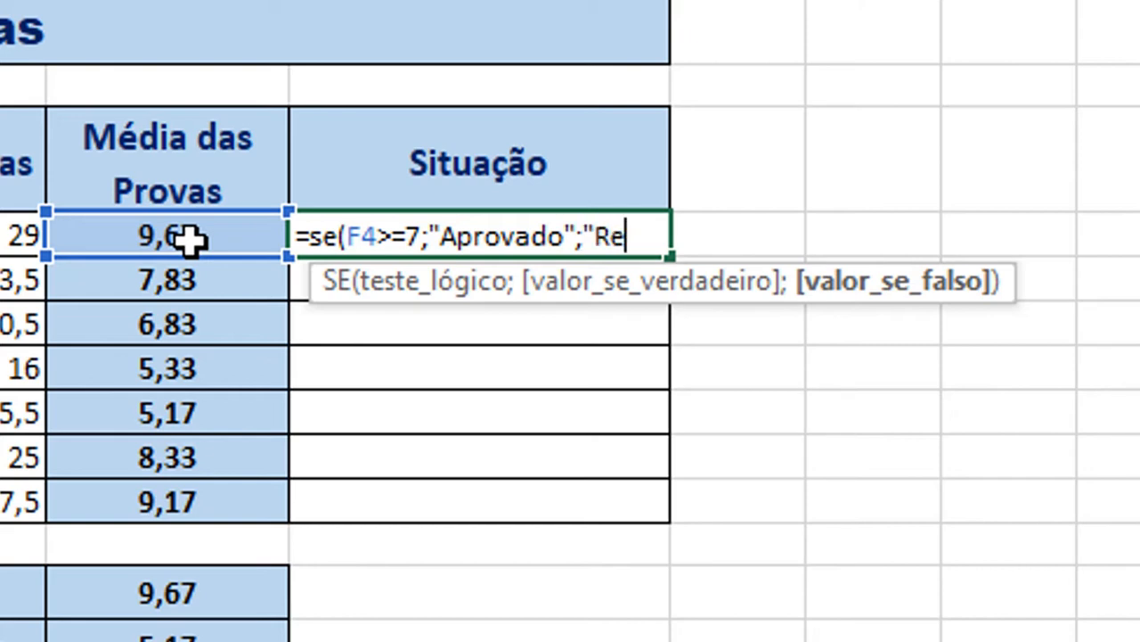
{"action": "type", "text": "provado\""}
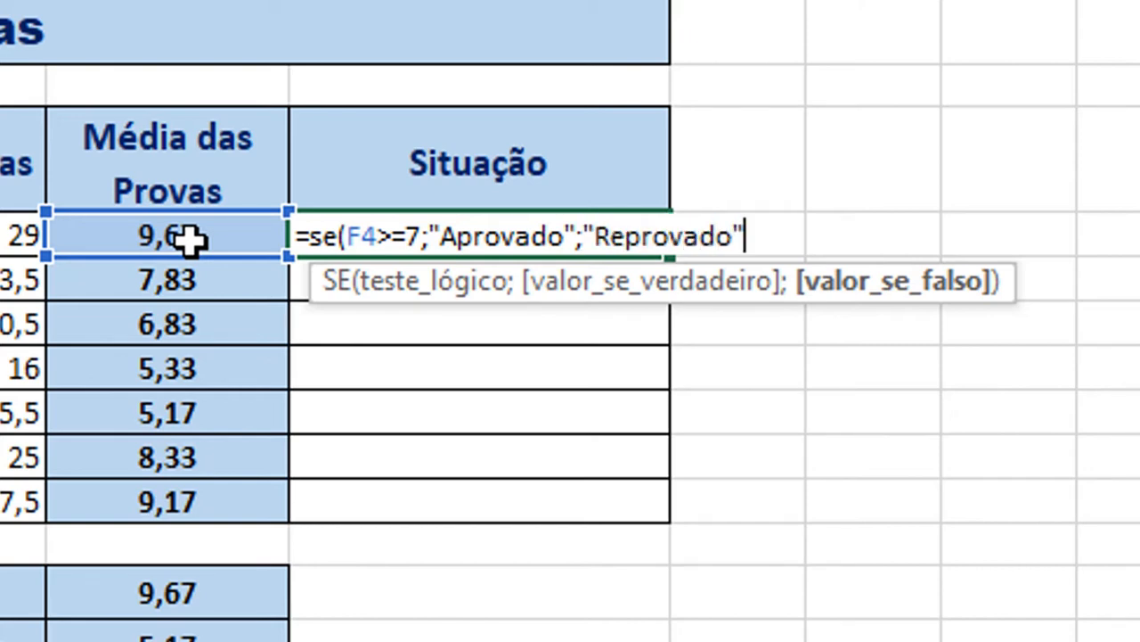
{"action": "type", "text": ")"}
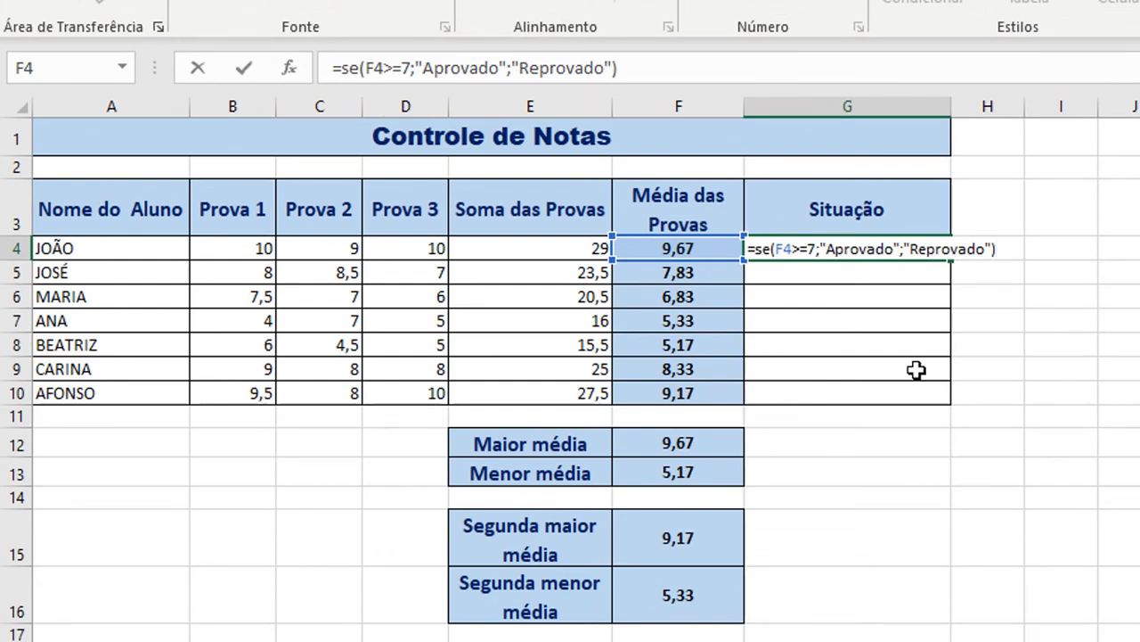
{"action": "key", "text": "Return"}
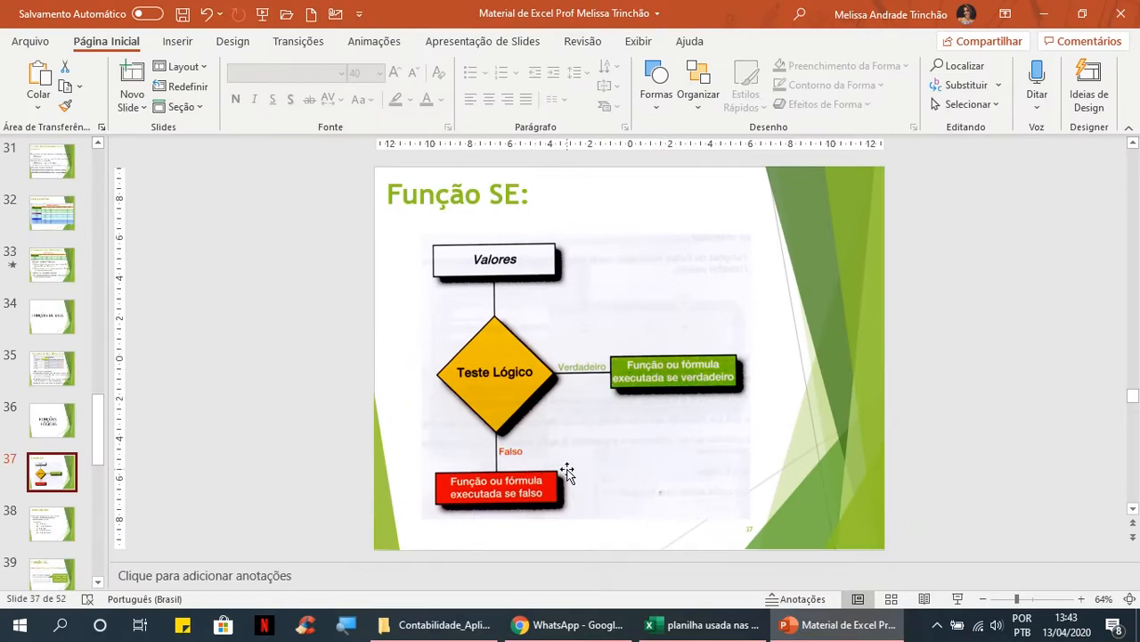
Step: Switch back to the Excel sheet and review the arguments of the SE formula in G4
{"action": "left_click", "coordinate": [704, 625]}
{"action": "left_click", "coordinate": [570, 273]}
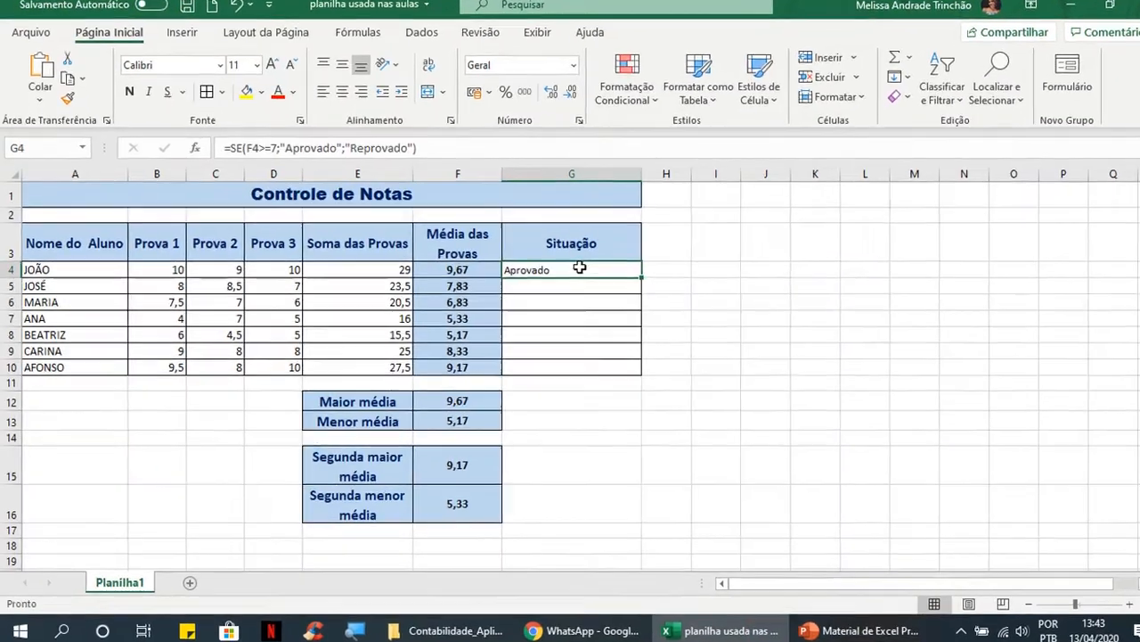
{"action": "double_click", "coordinate": [570, 272]}
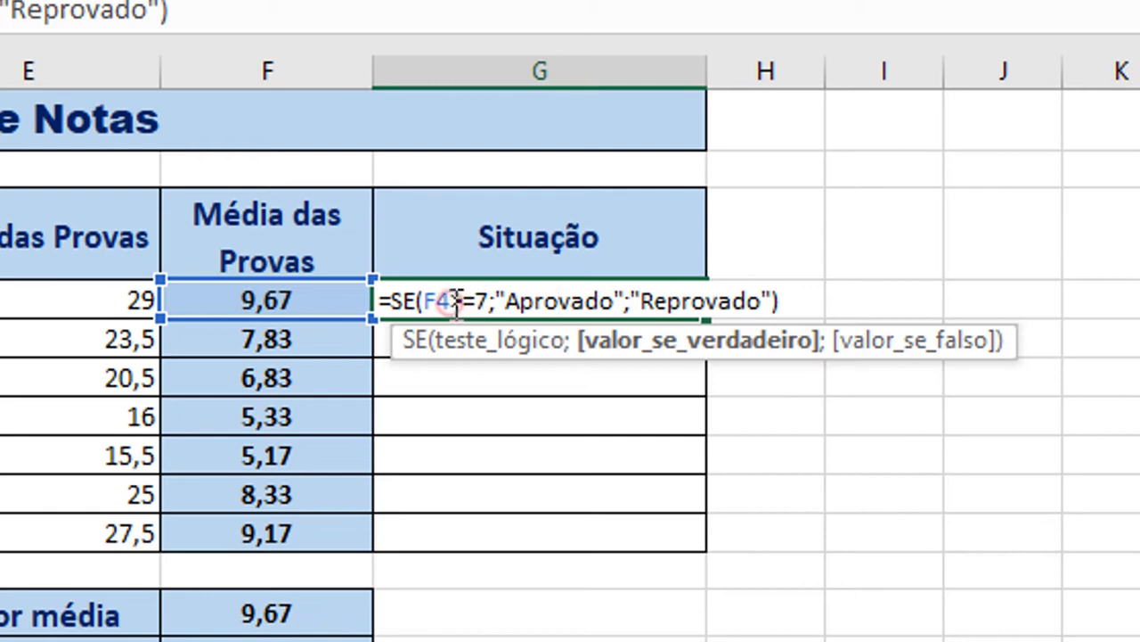
{"action": "left_click_drag", "start_coordinate": [450, 301], "coordinate": [481, 303]}
{"action": "left_click", "coordinate": [472, 300]}
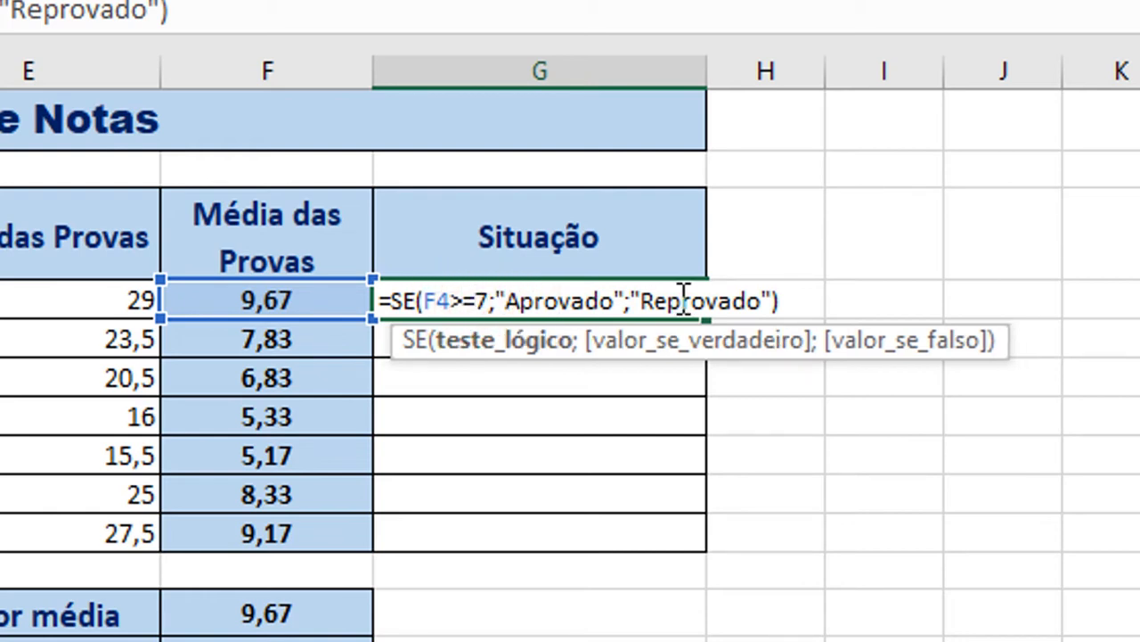
{"action": "key", "text": "Return"}
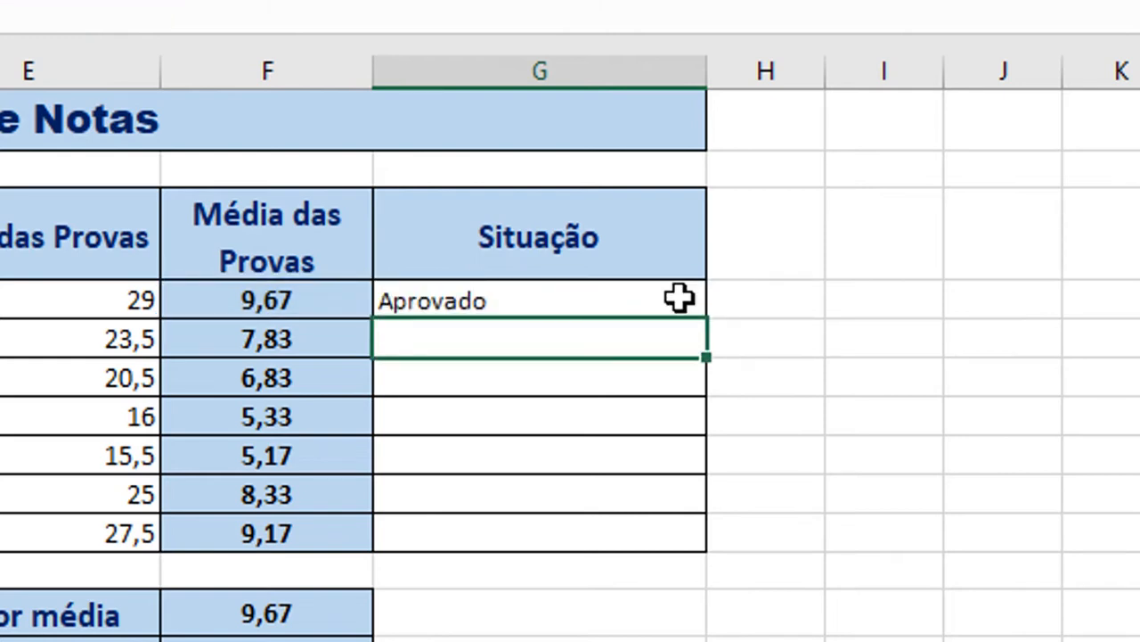
Step: Fill the SE formula from G4 down the Situação column through G10
{"action": "left_click", "coordinate": [679, 299]}
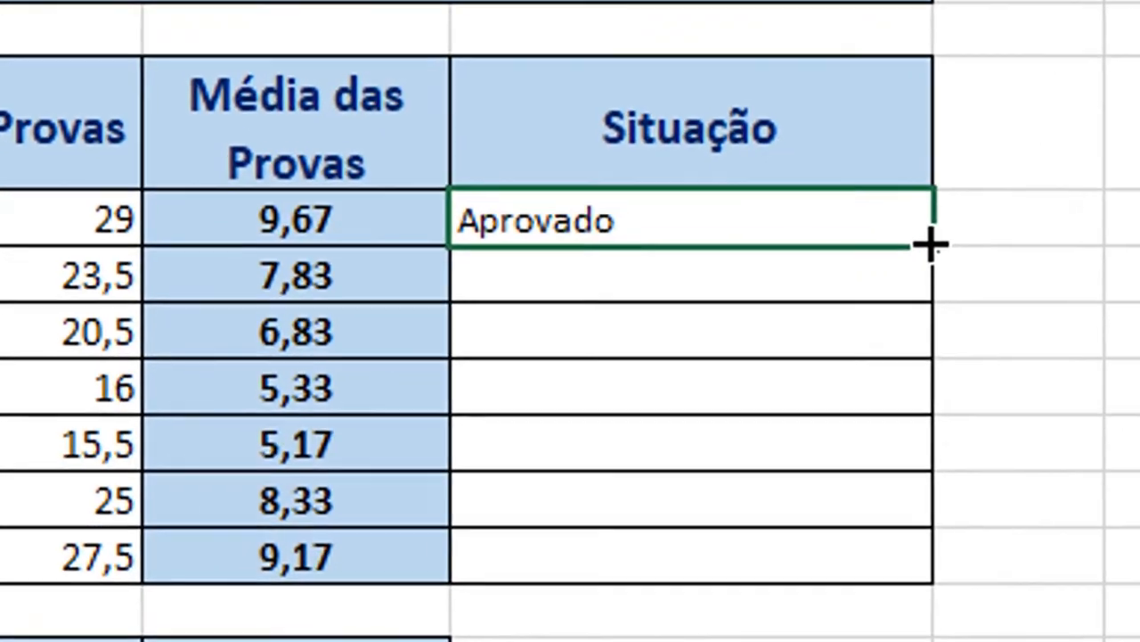
{"action": "left_click_drag", "start_coordinate": [707, 318], "coordinate": [711, 385]}
{"action": "left_click_drag", "start_coordinate": [955, 339], "coordinate": [950, 472]}
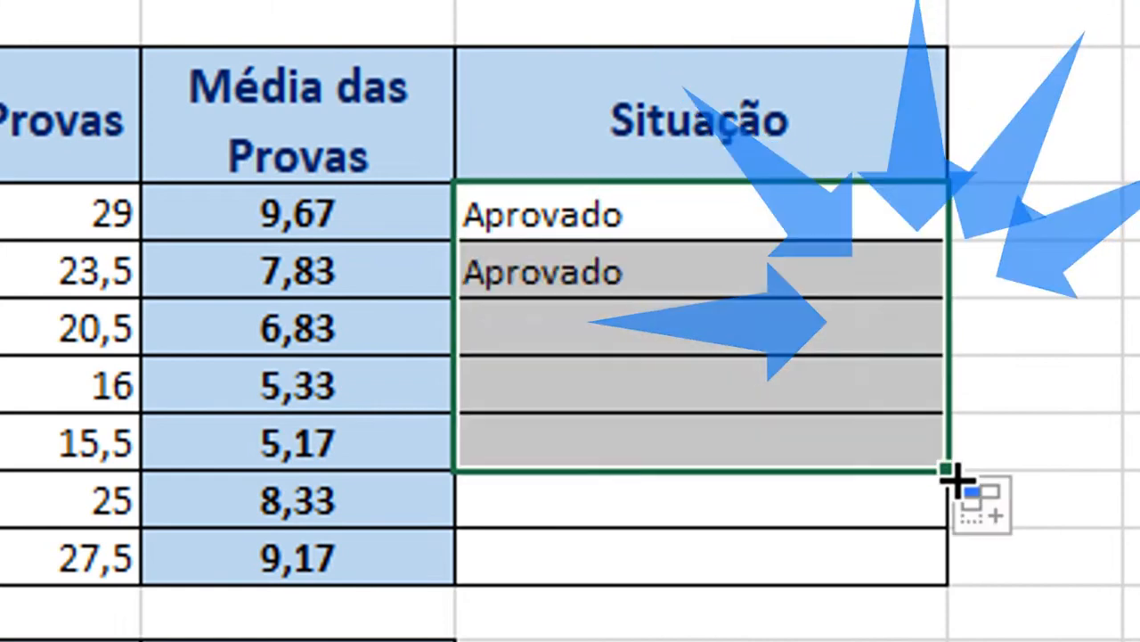
{"action": "left_click", "coordinate": [822, 376]}
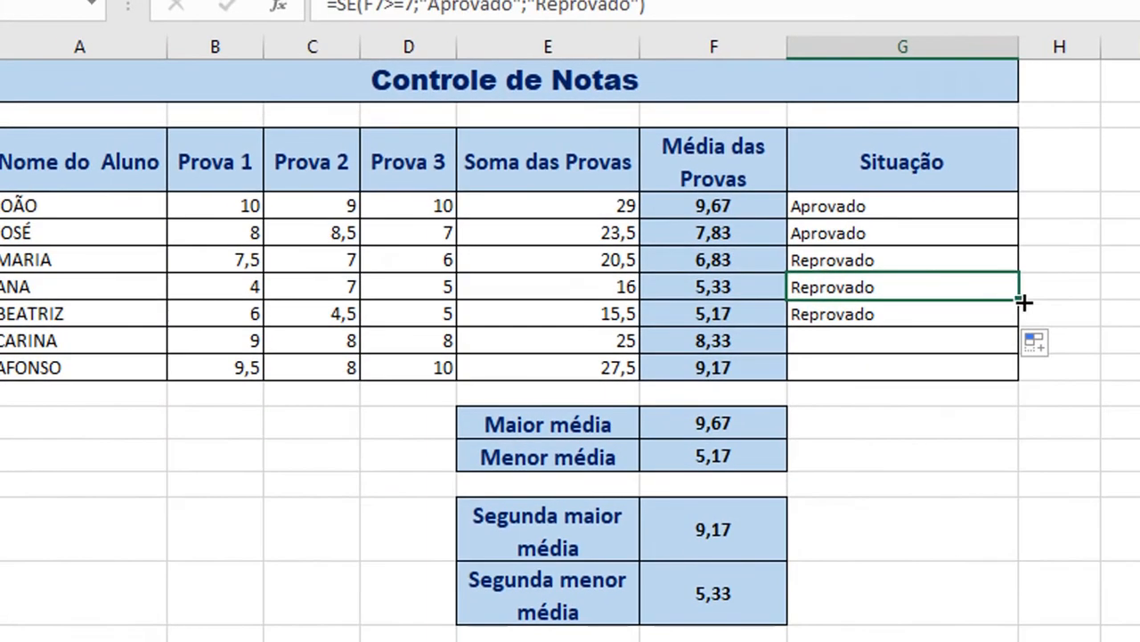
{"action": "left_click_drag", "start_coordinate": [1024, 303], "coordinate": [1016, 379]}
{"action": "left_click", "coordinate": [1118, 286]}
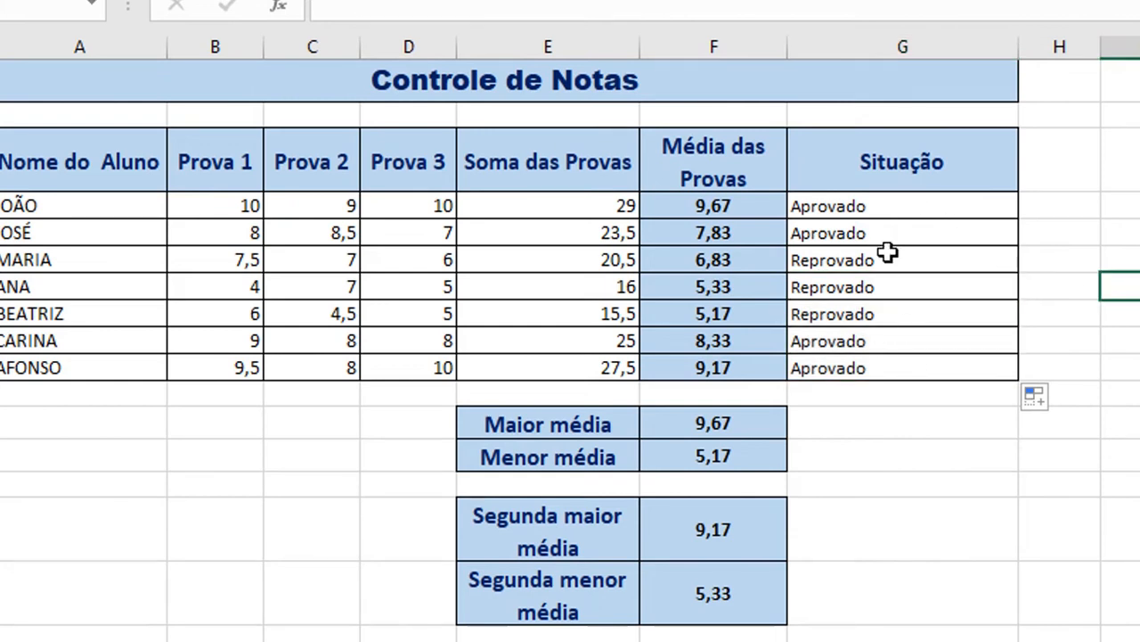
Step: Compare the averages in F7 and F8 with their results in the Situação column
{"action": "left_click", "coordinate": [740, 319]}
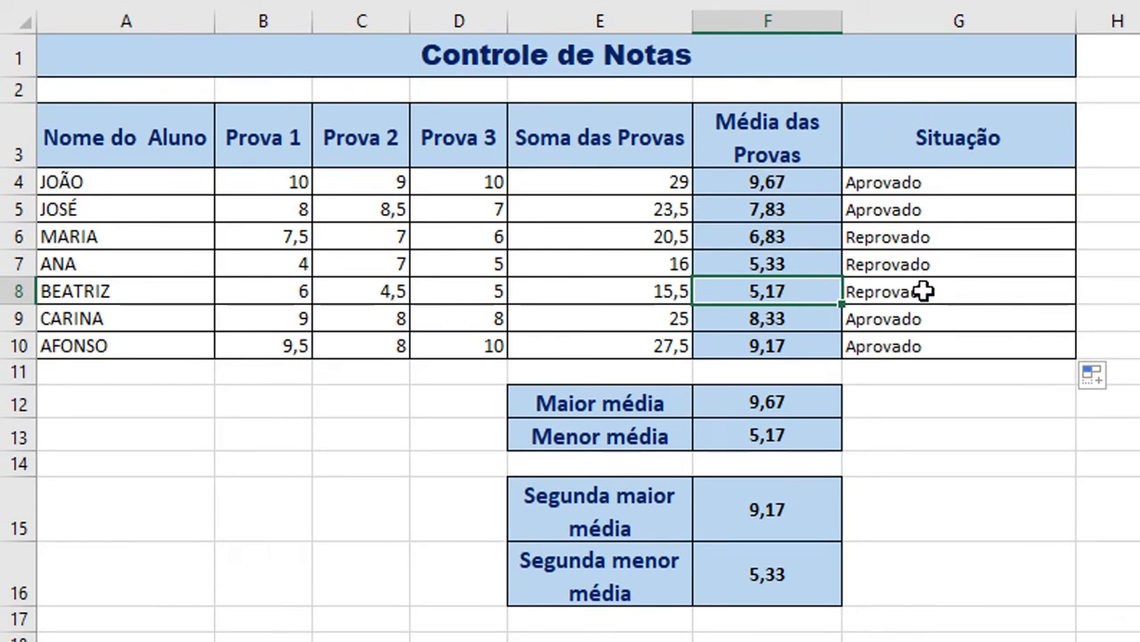
{"action": "left_click", "coordinate": [857, 292]}
{"action": "left_click", "coordinate": [812, 263]}
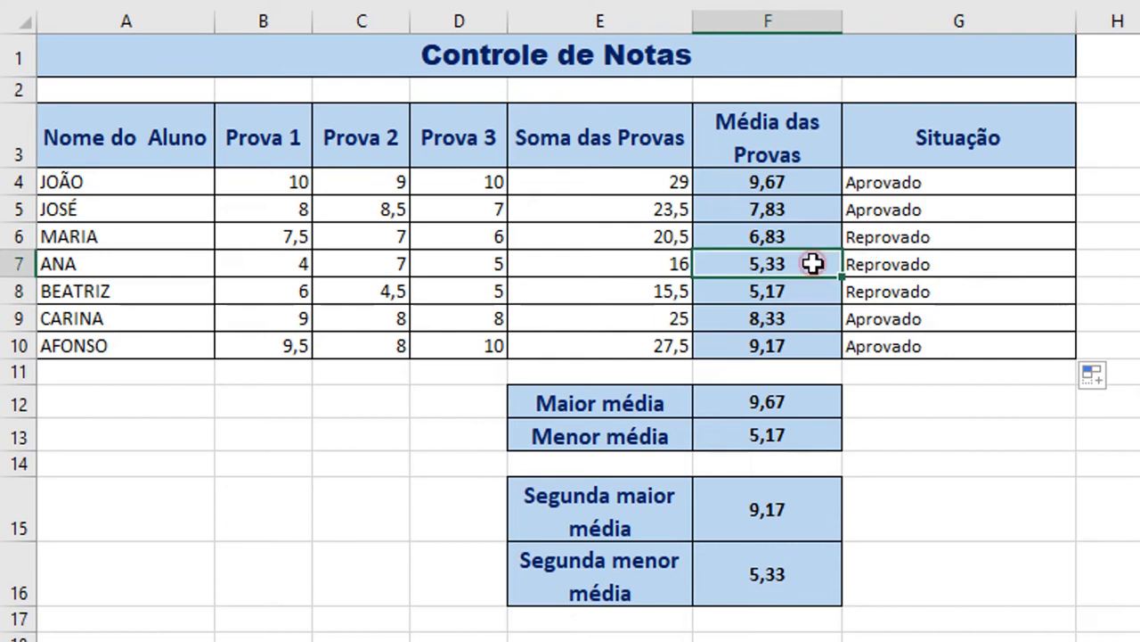
{"action": "left_click", "coordinate": [873, 264]}
{"action": "left_click", "coordinate": [806, 264]}
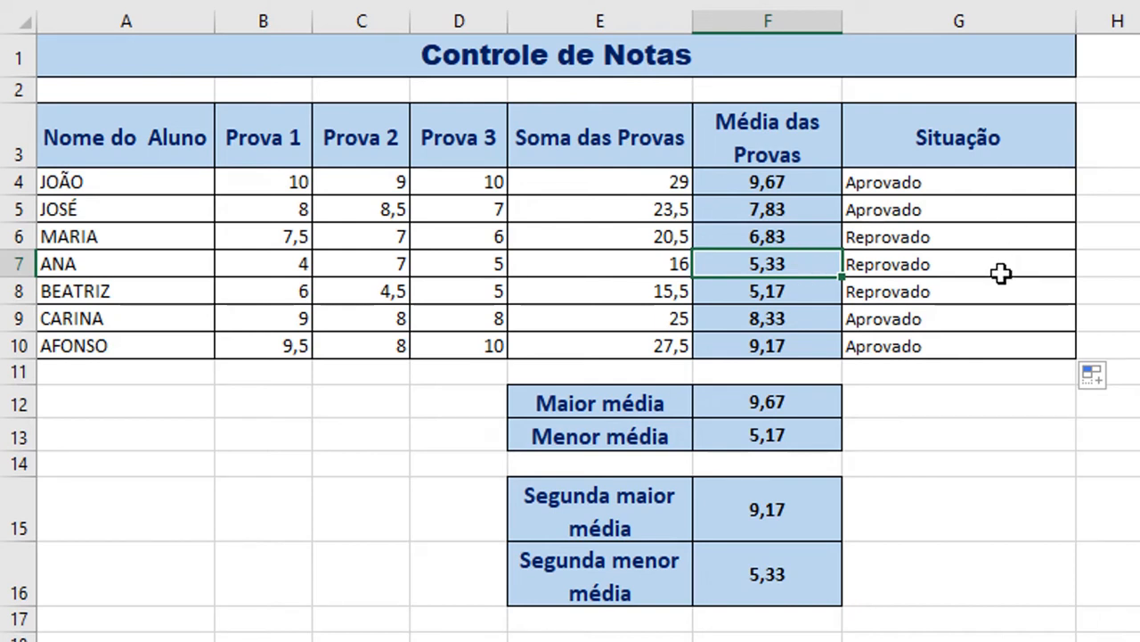
Step: Format the Situação results in G4:G10 as bold, 14 pt and centered
{"action": "left_click_drag", "start_coordinate": [962, 177], "coordinate": [961, 340]}
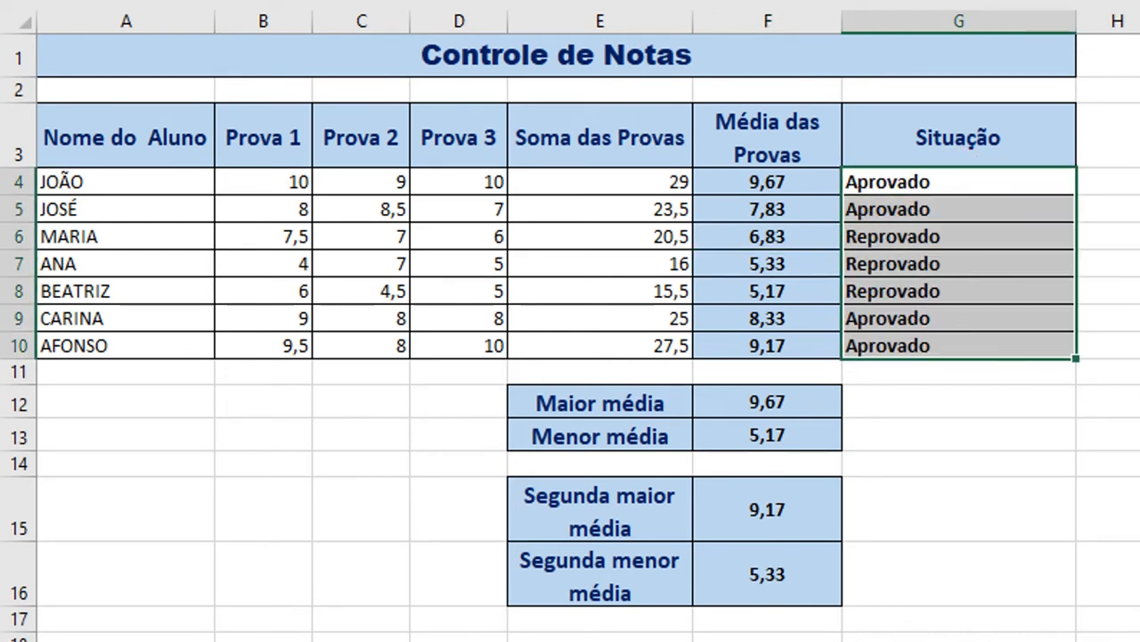
{"action": "key", "text": "ctrl+n"}
{"action": "left_click", "coordinate": [510, 41]}
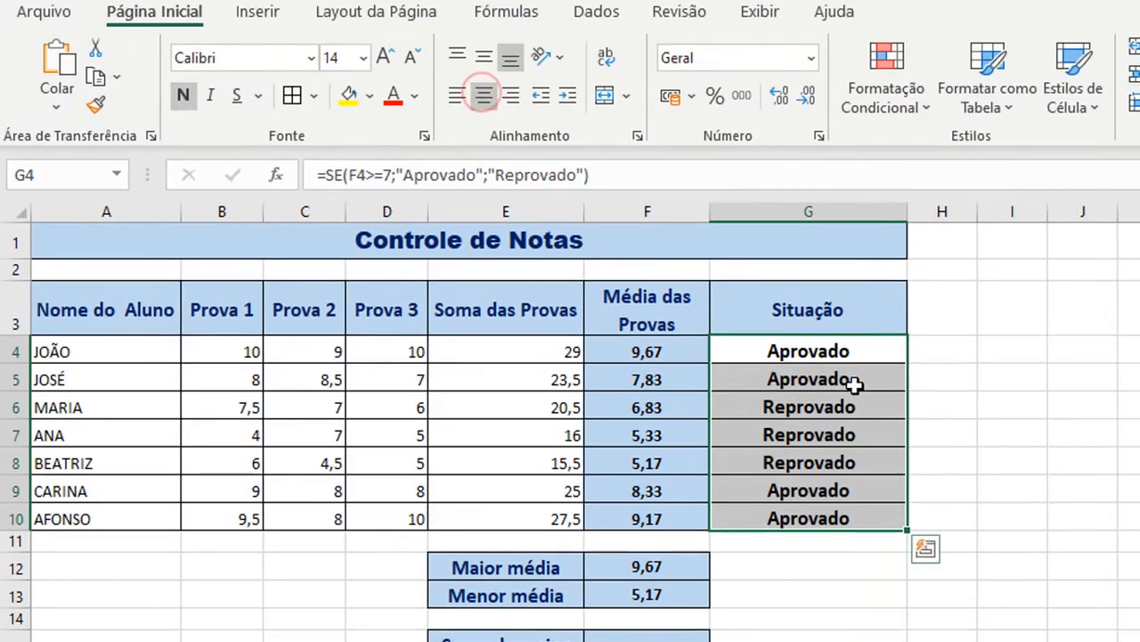
{"action": "left_click_drag", "start_coordinate": [689, 348], "coordinate": [672, 519]}
{"action": "left_click", "coordinate": [998, 405]}
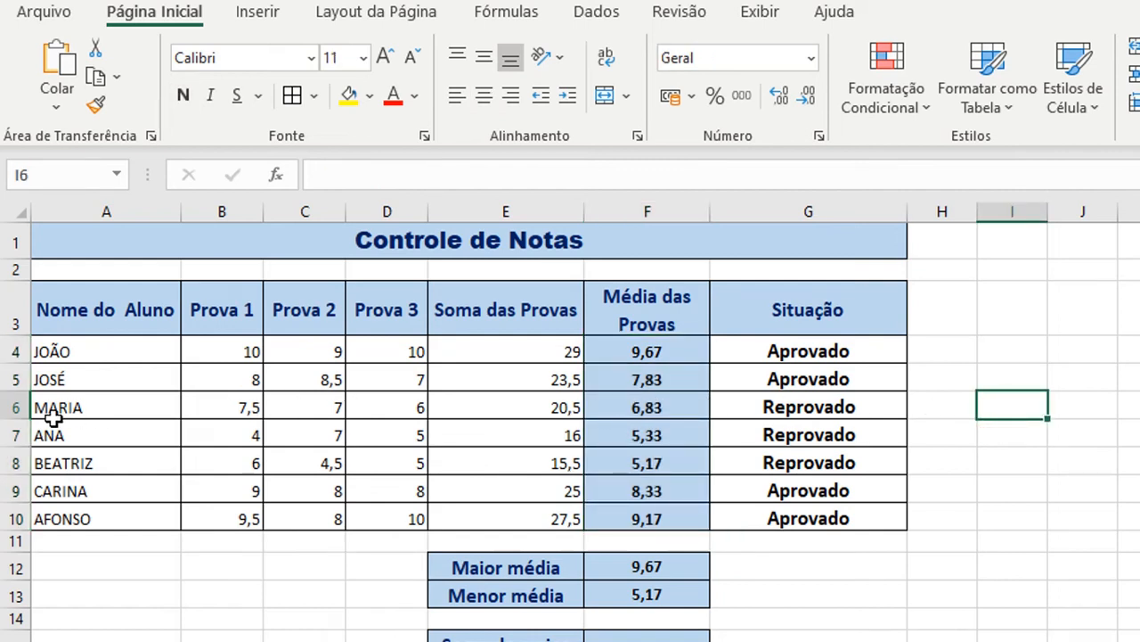
Step: Examine the SE formula in G6 and the average in F6 that it evaluates
{"action": "left_click", "coordinate": [842, 406]}
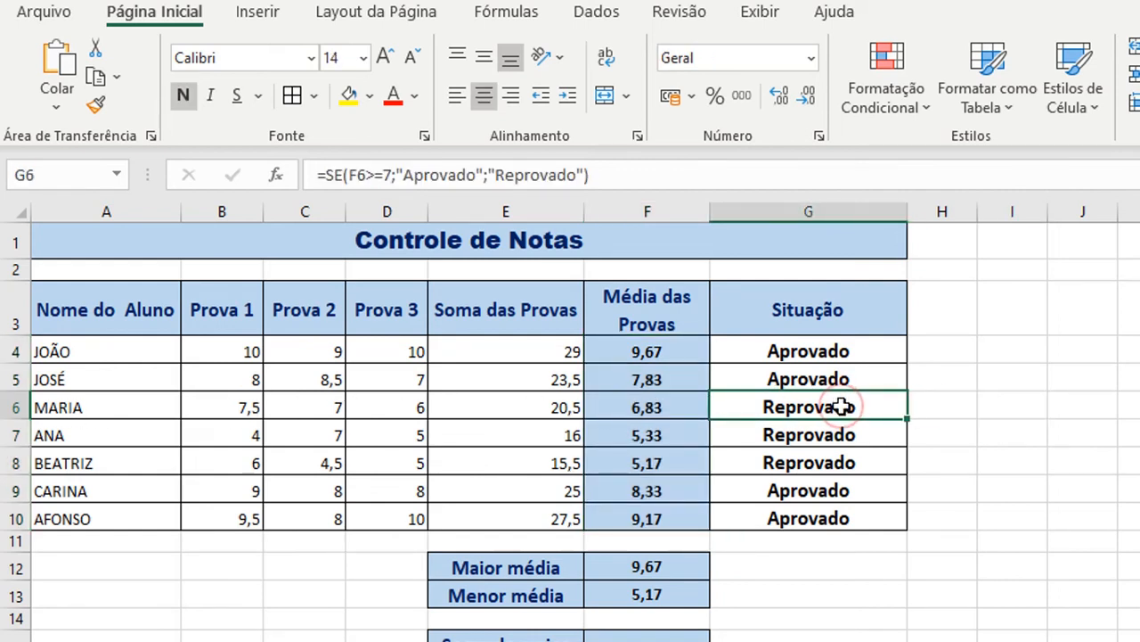
{"action": "left_click", "coordinate": [666, 407]}
{"action": "left_click", "coordinate": [558, 407]}
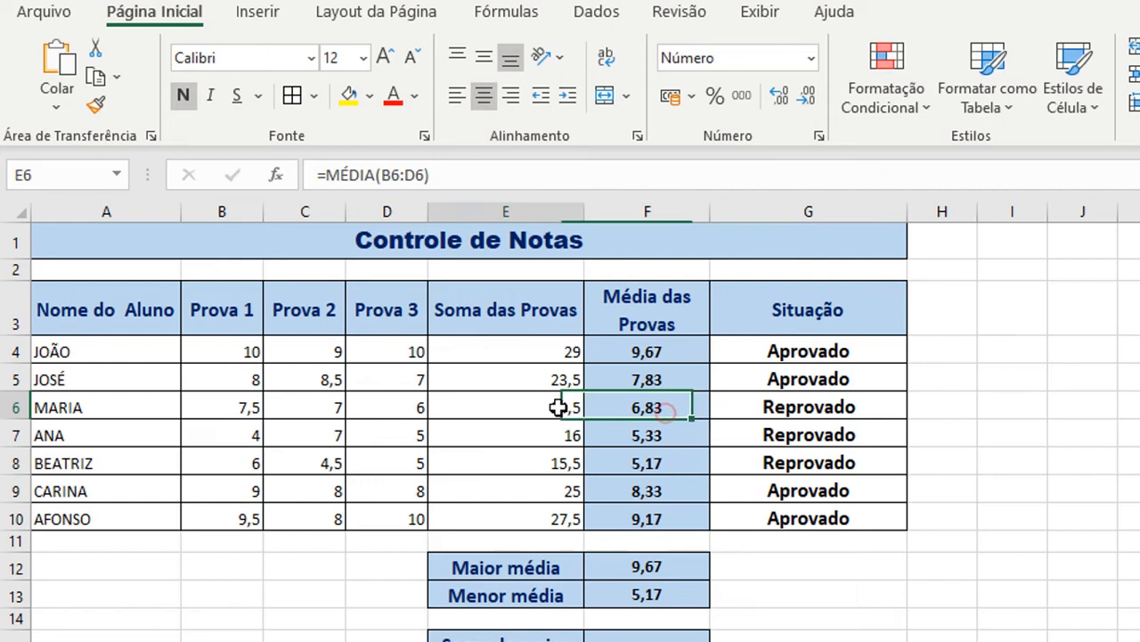
{"action": "left_click", "coordinate": [606, 408]}
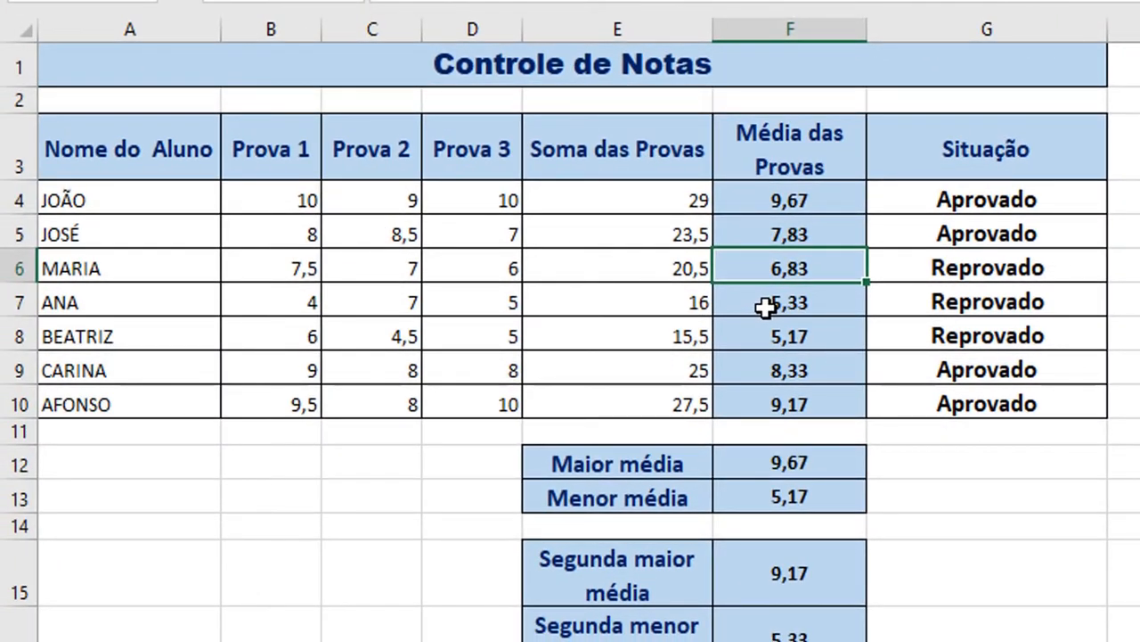
Step: Set the Prova 3 grade in D6 to 9 and check the recalculated average and Situação in row 6
{"action": "left_click", "coordinate": [459, 269]}
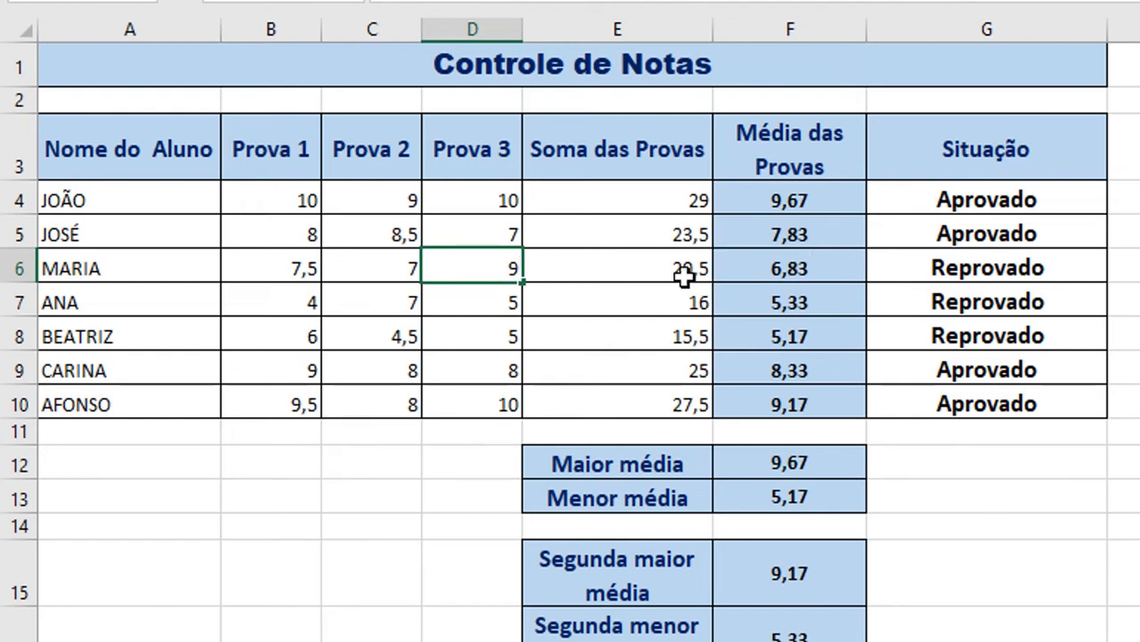
{"action": "key", "text": "F2"}
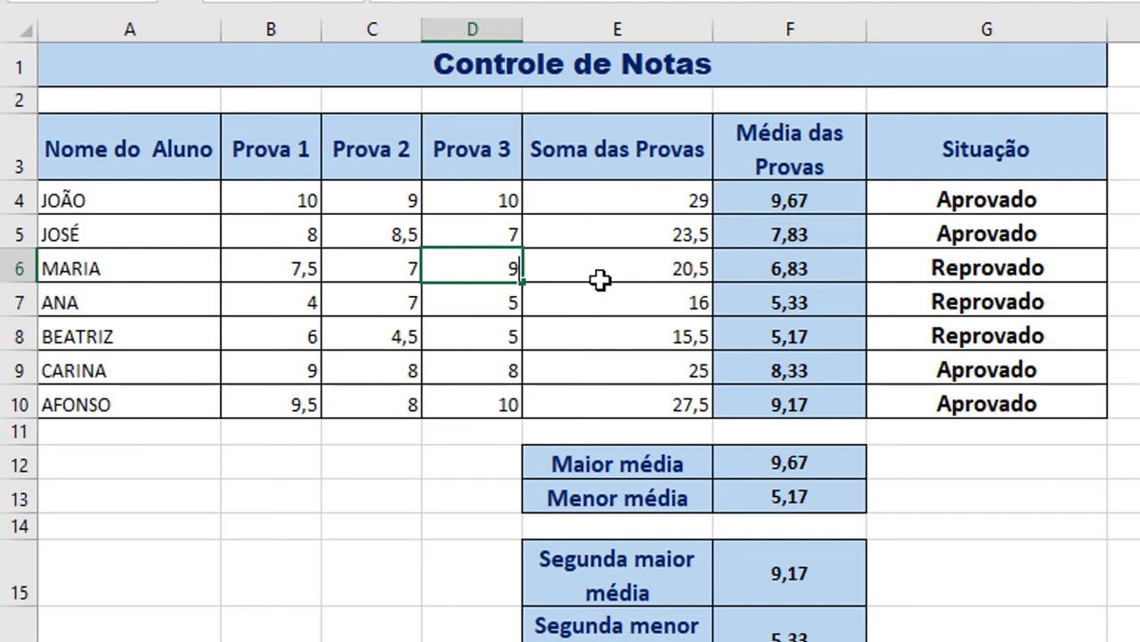
{"action": "key", "text": "Return"}
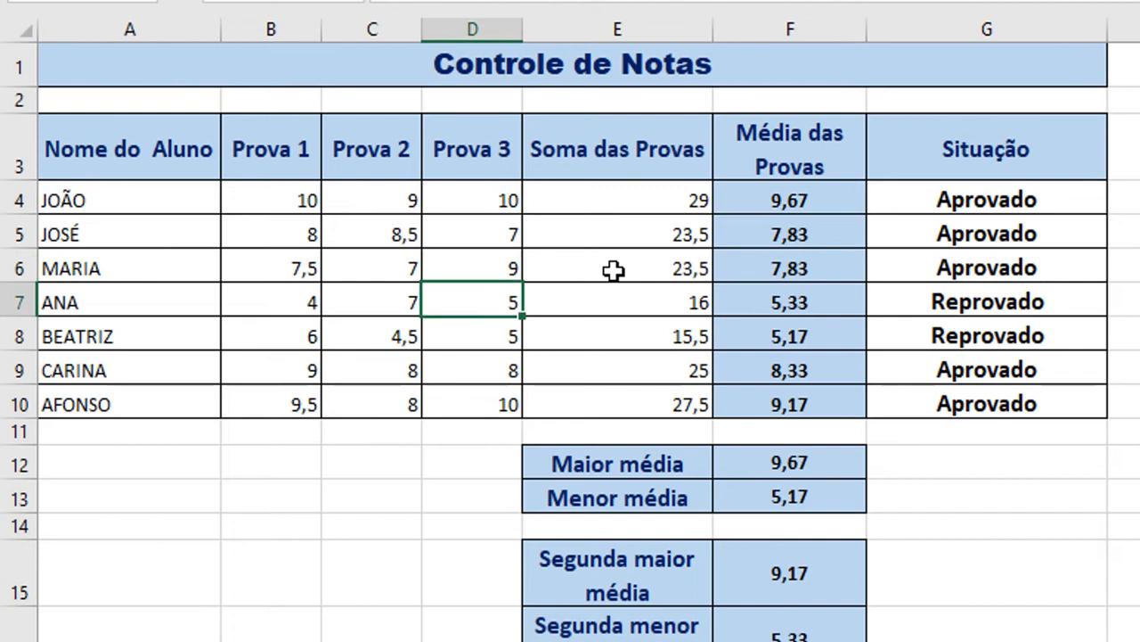
{"action": "left_click", "coordinate": [757, 270]}
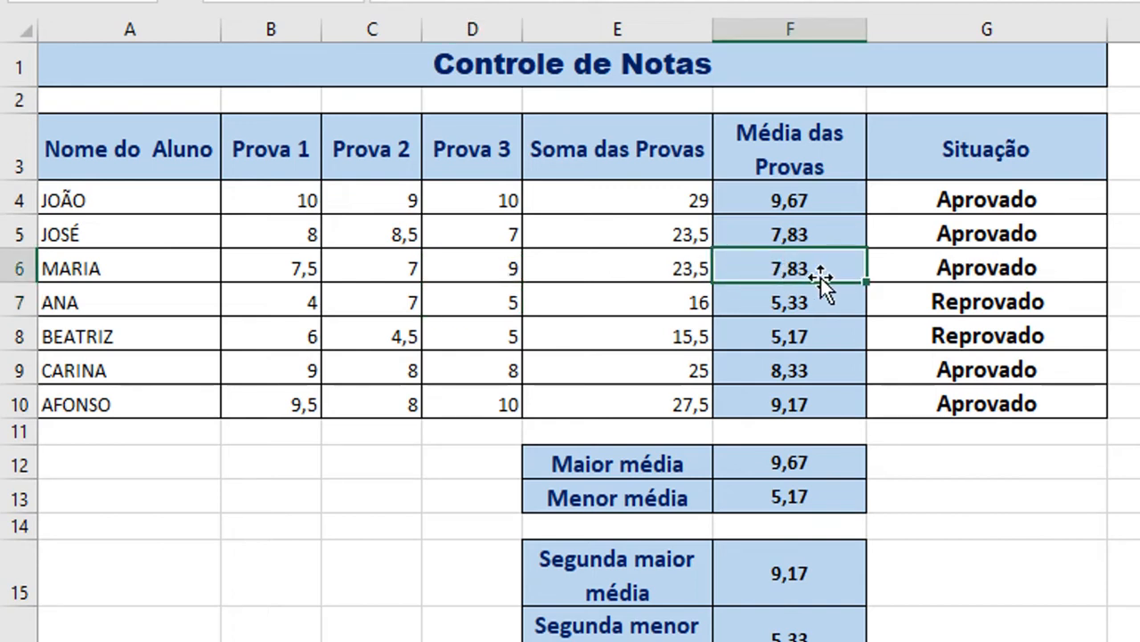
{"action": "left_click", "coordinate": [932, 271]}
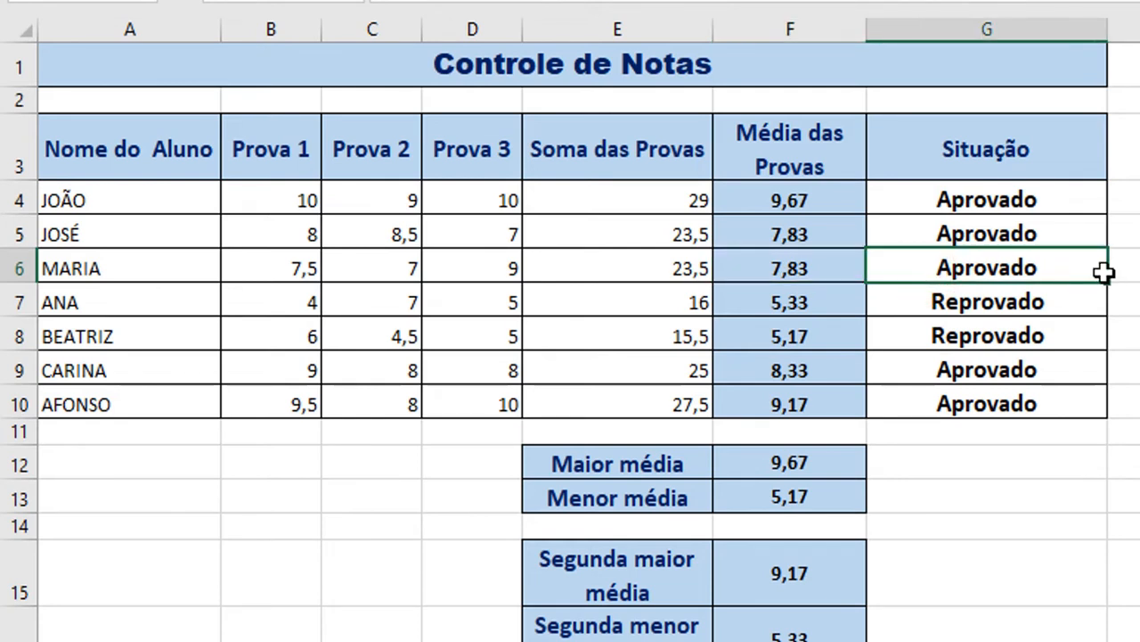
Step: Set the row 4 student's Prova 1 grade to 5 and Prova 2 grade to 3
{"action": "left_click", "coordinate": [789, 198]}
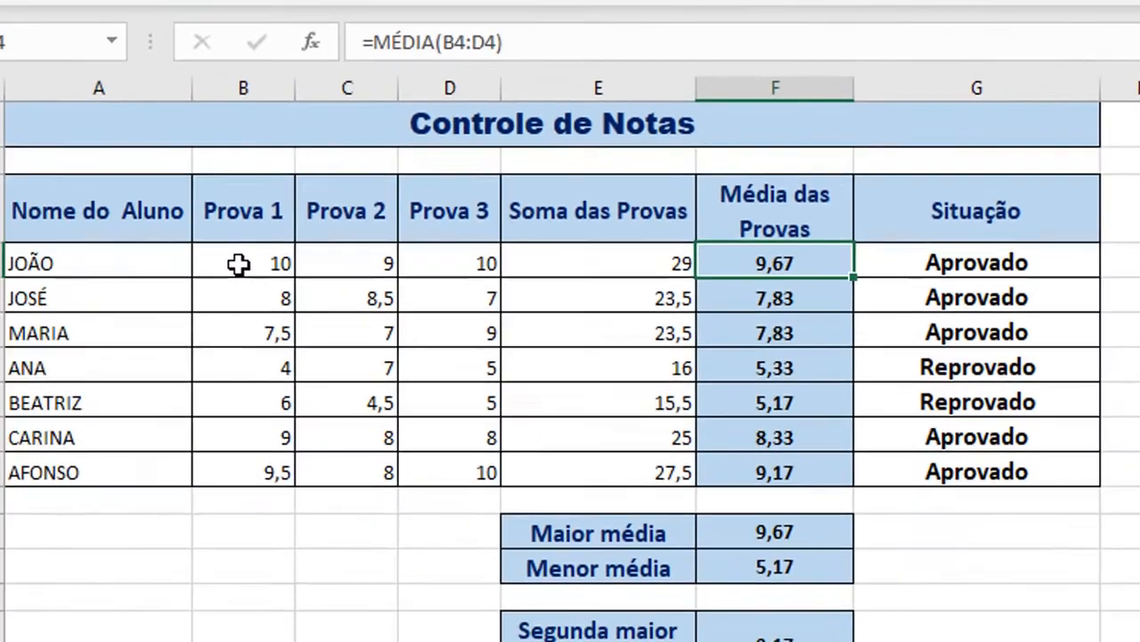
{"action": "left_click", "coordinate": [251, 260]}
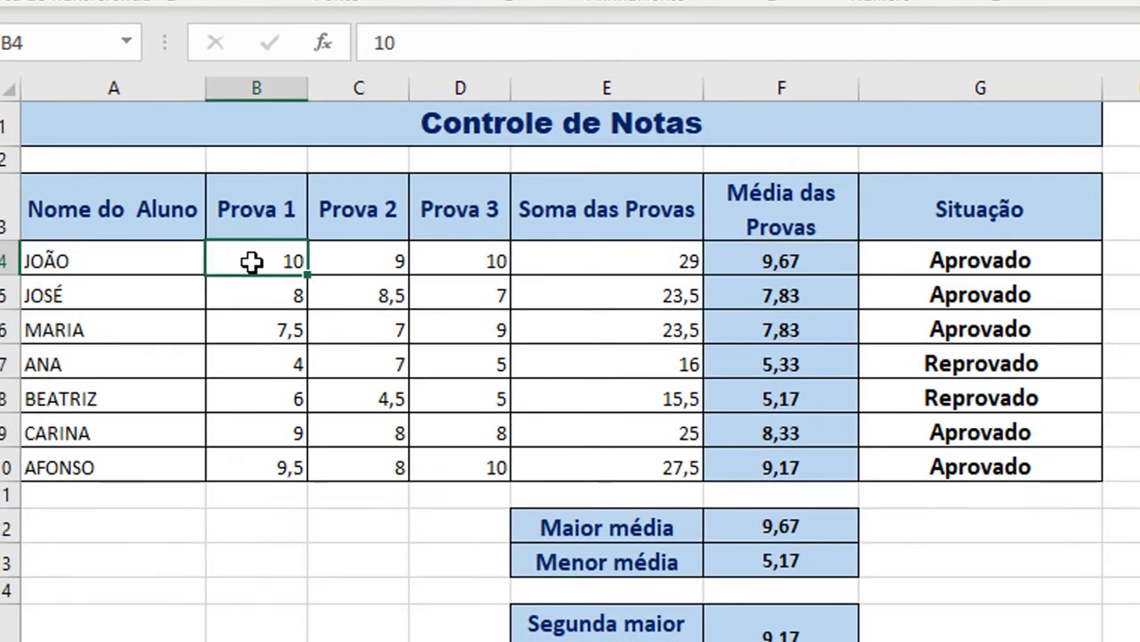
{"action": "key", "text": "Delete"}
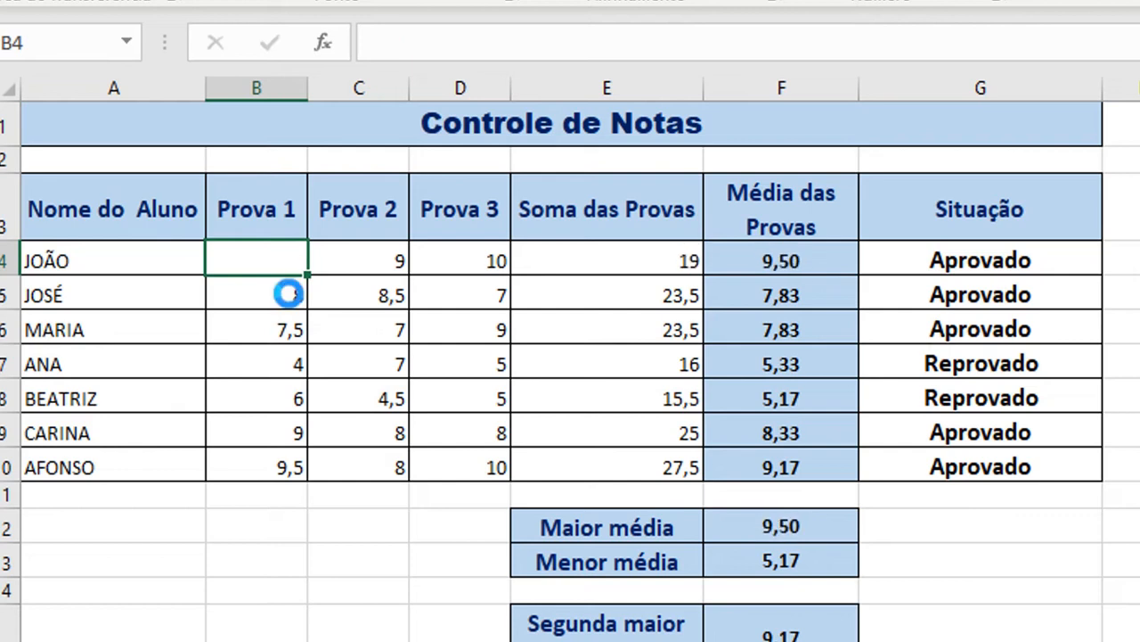
{"action": "type", "text": "5"}
{"action": "key", "text": "Return"}
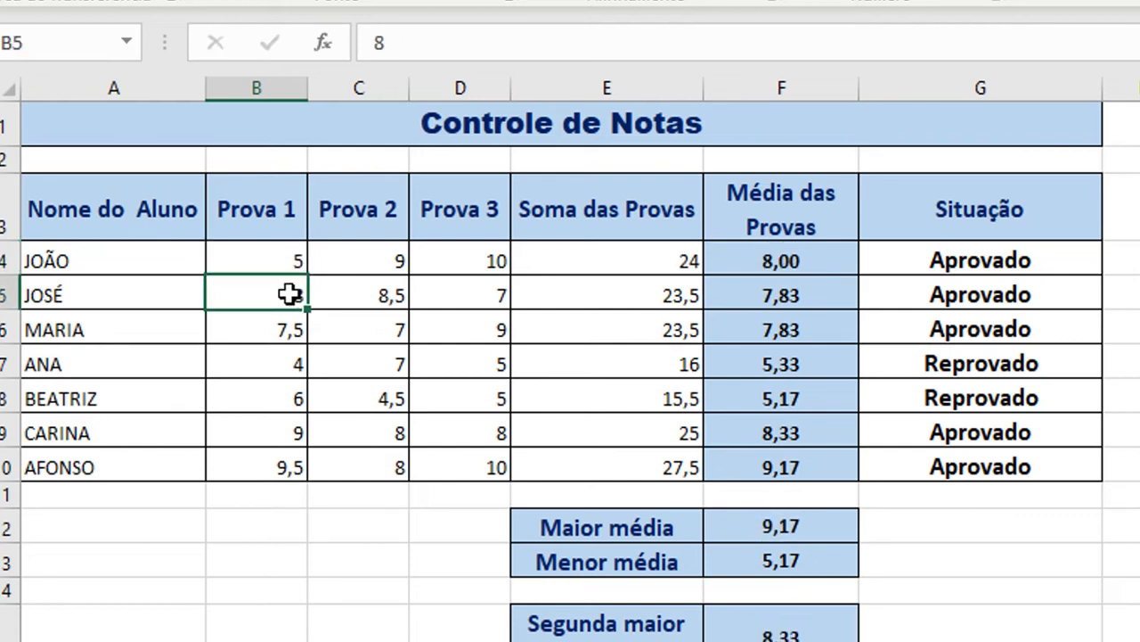
{"action": "left_click", "coordinate": [346, 260]}
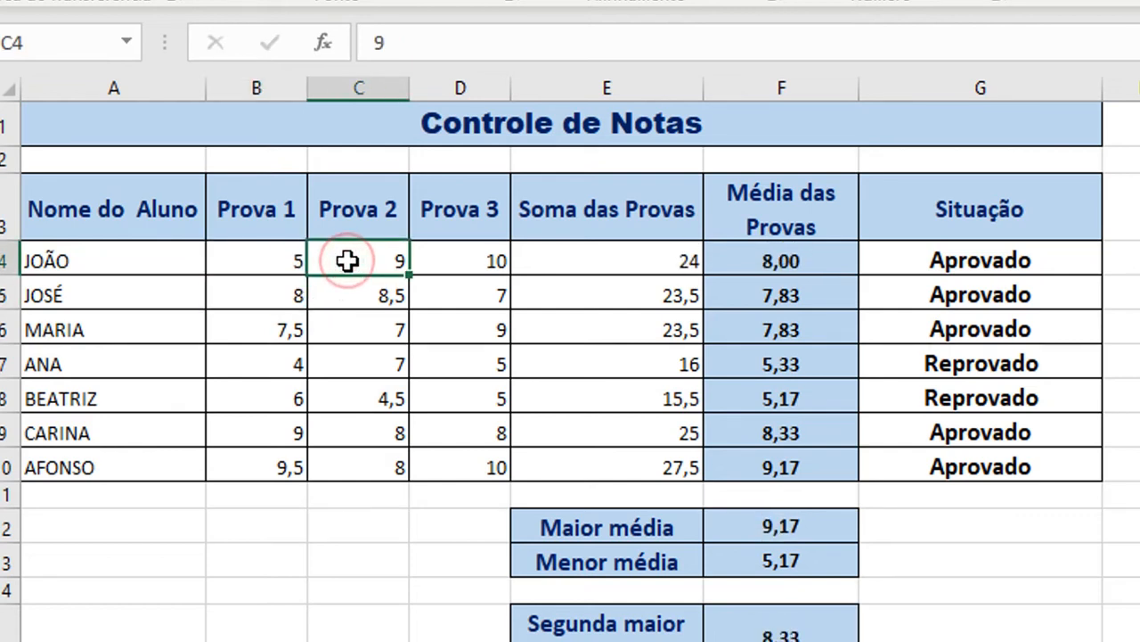
{"action": "key", "text": "Delete"}
{"action": "type", "text": "3"}
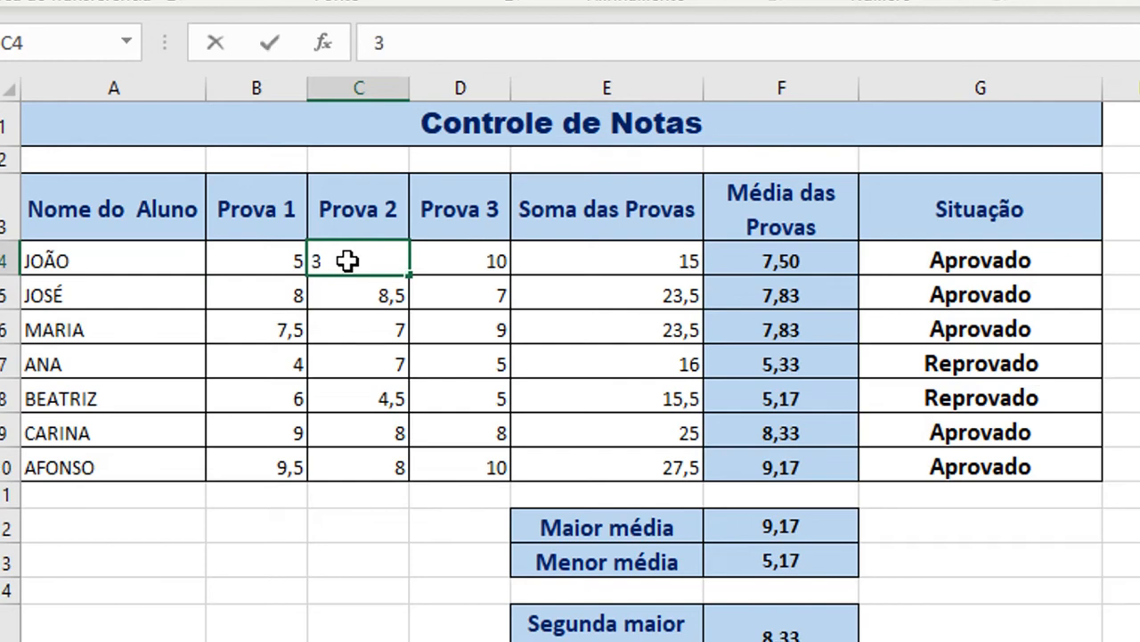
{"action": "key", "text": "Return"}
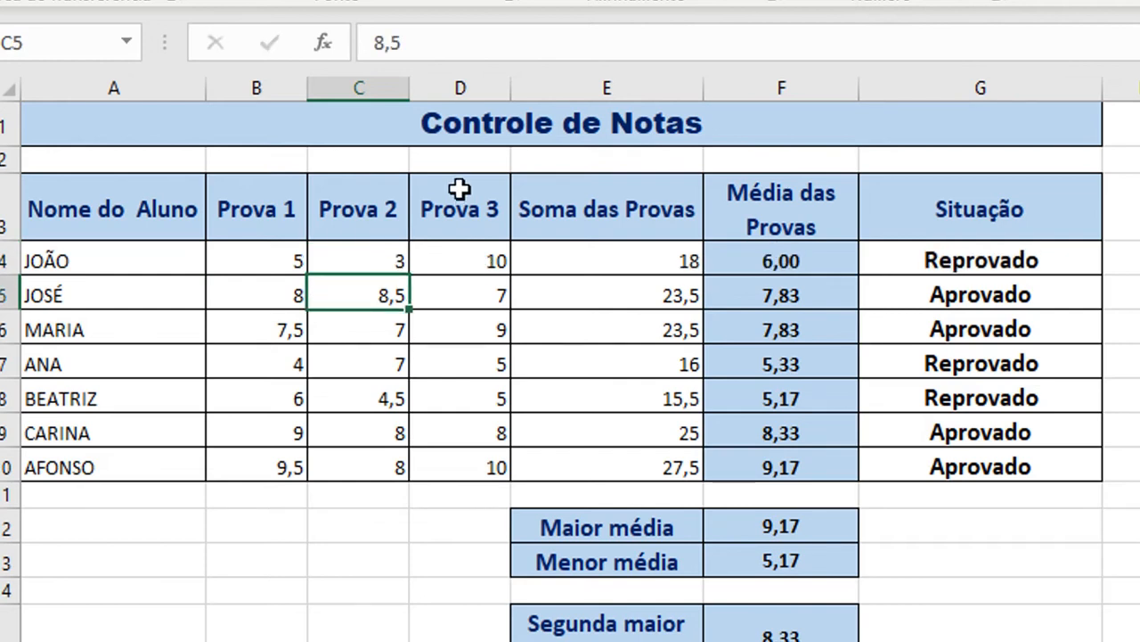
Step: Check the sum and average in row 4 and review the SE formula in G4
{"action": "left_click", "coordinate": [587, 262]}
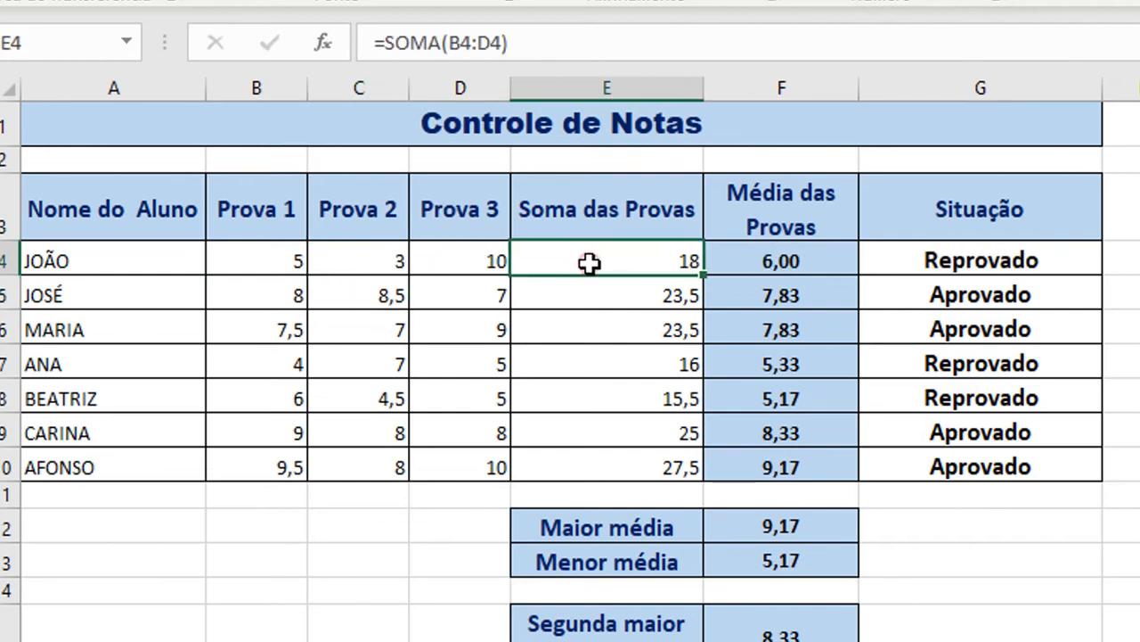
{"action": "left_click", "coordinate": [743, 254]}
{"action": "left_click", "coordinate": [695, 259]}
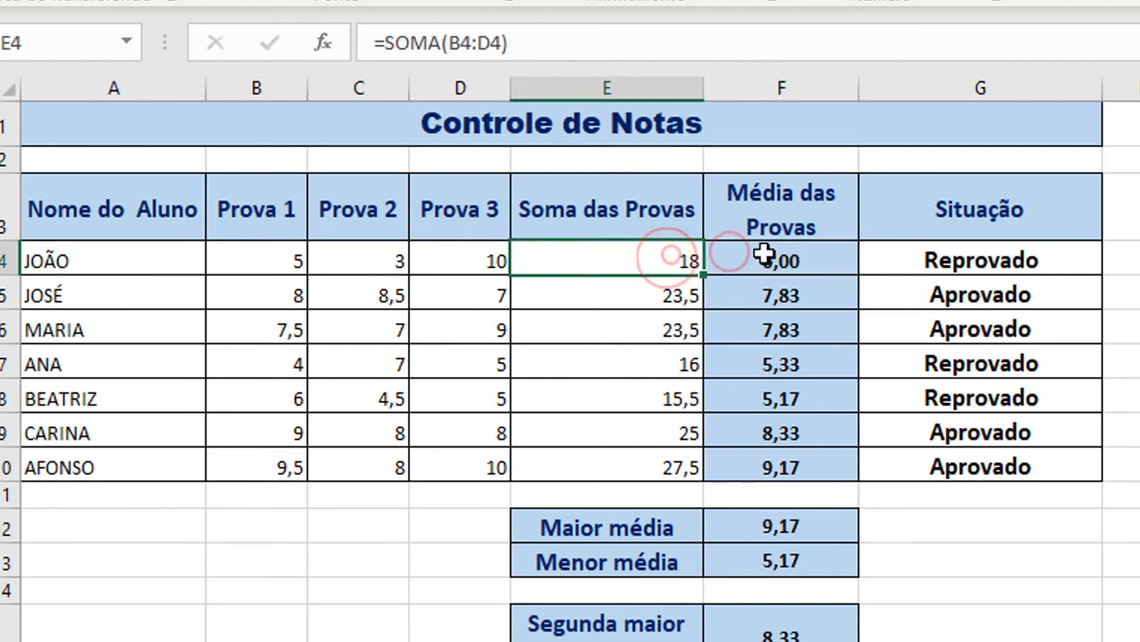
{"action": "left_click", "coordinate": [906, 255]}
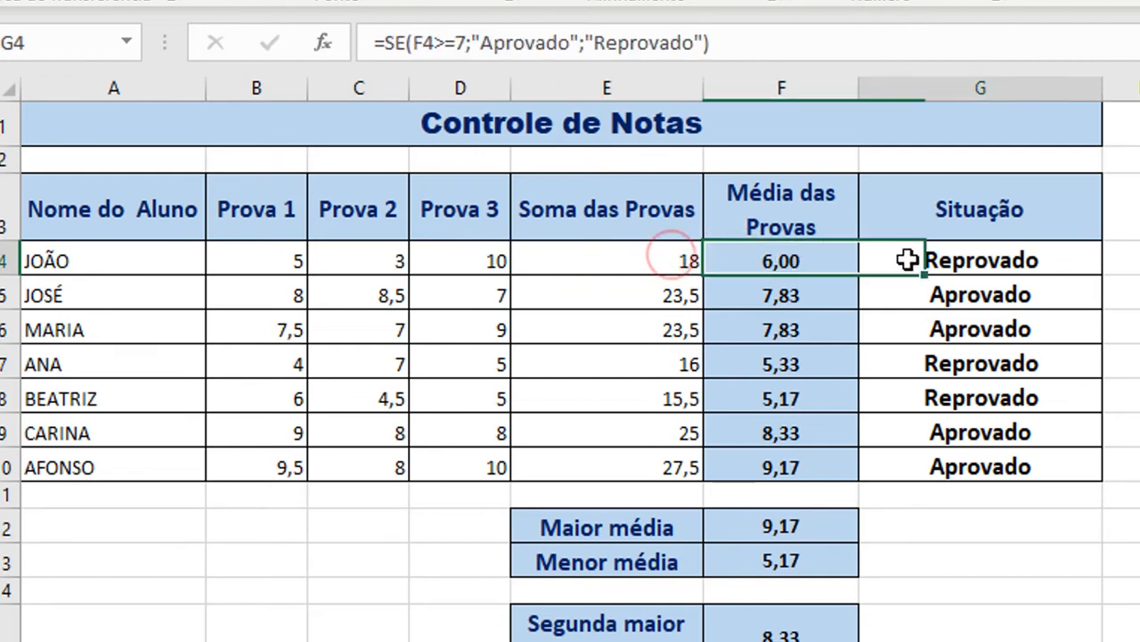
{"action": "double_click", "coordinate": [1081, 256]}
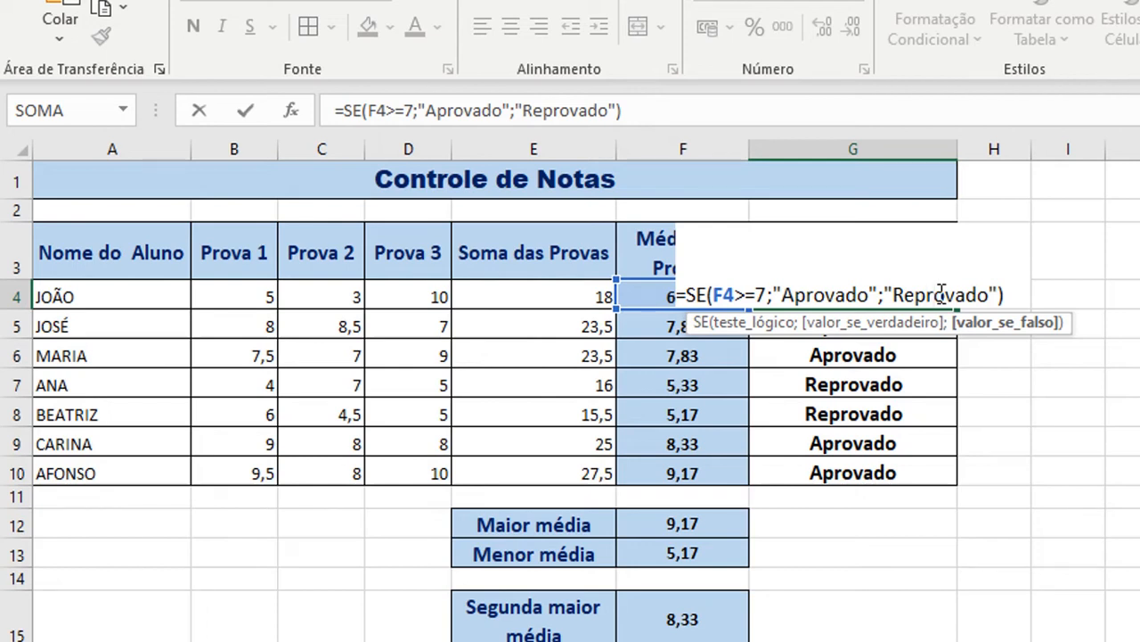
{"action": "key", "text": "Return"}
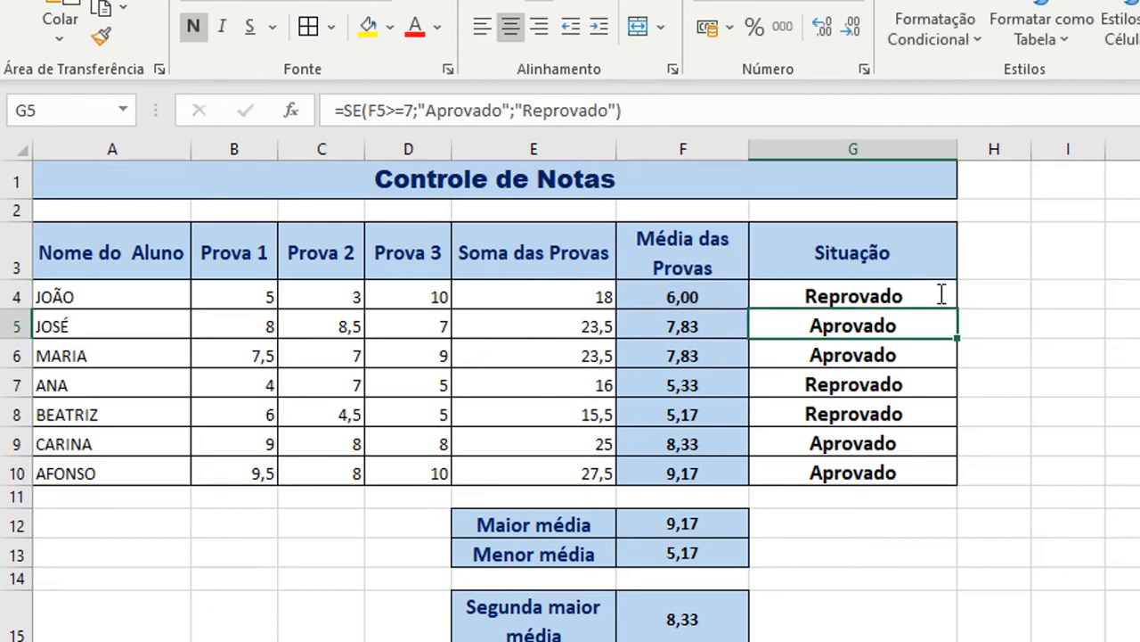
{"action": "left_click", "coordinate": [940, 294]}
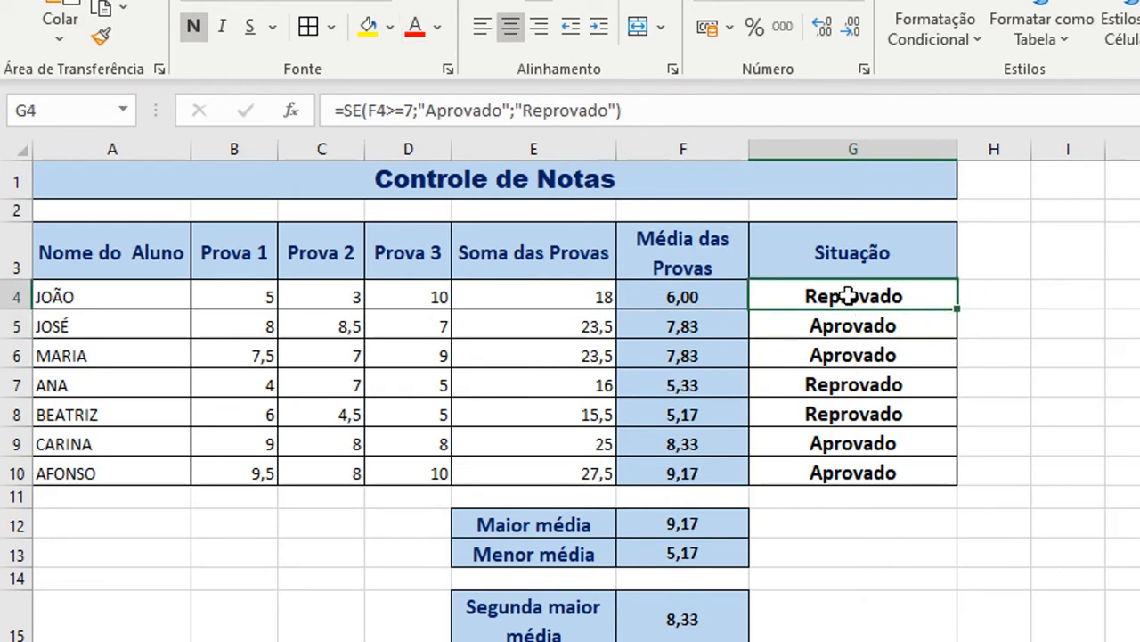
{"action": "left_click_drag", "start_coordinate": [840, 295], "coordinate": [828, 478]}
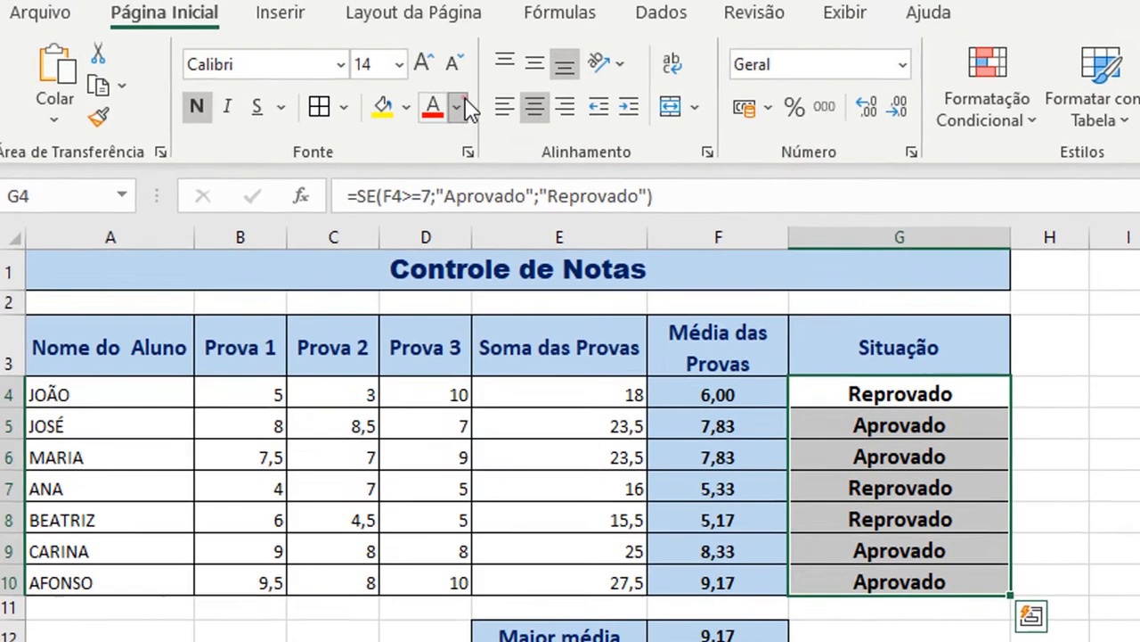
{"action": "left_click", "coordinate": [437, 26]}
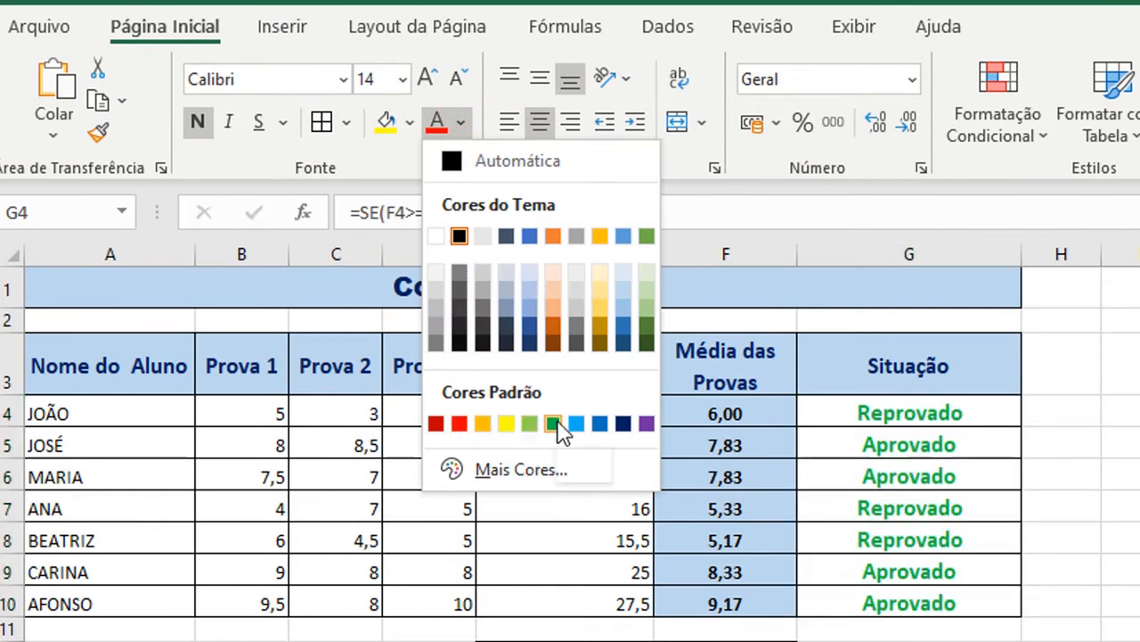
{"action": "left_click", "coordinate": [1138, 401]}
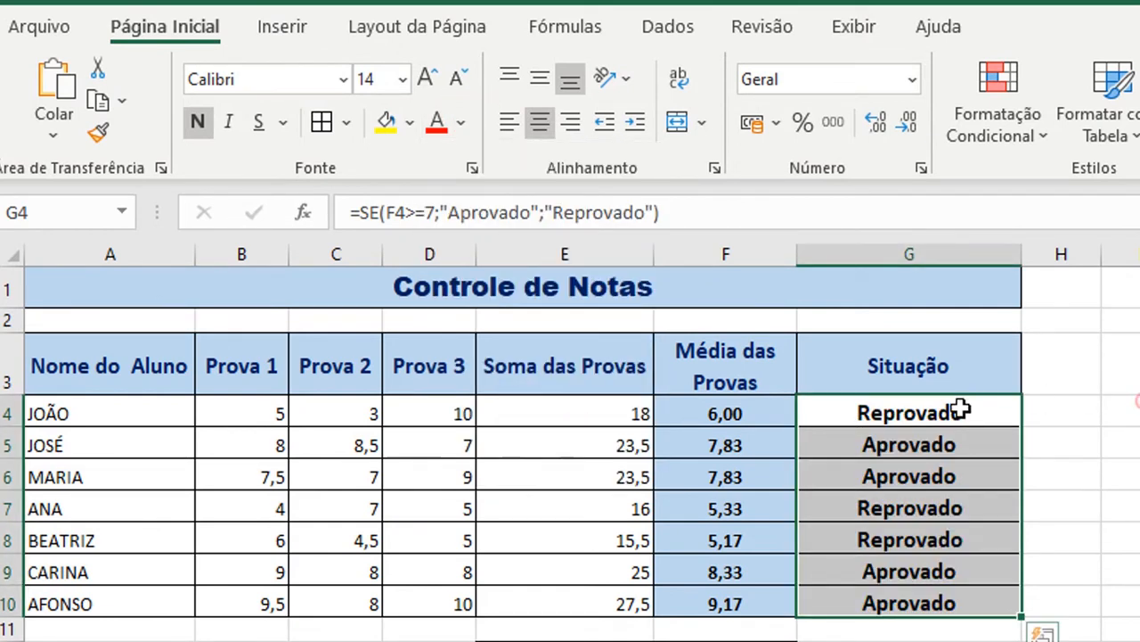
{"action": "left_click", "coordinate": [757, 410]}
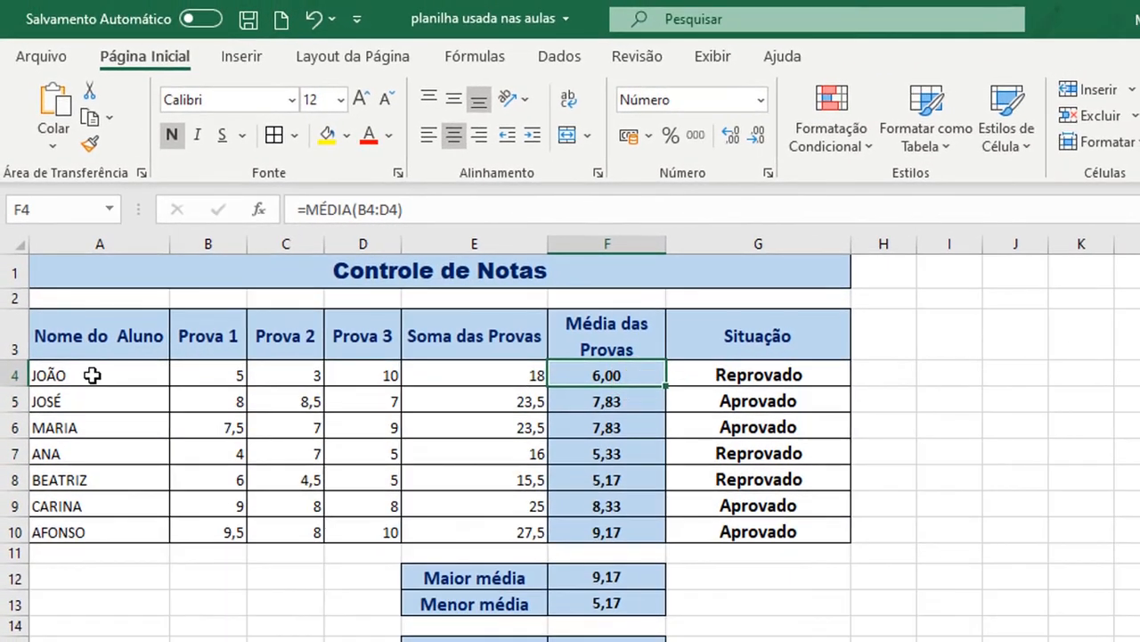
{"action": "left_click_drag", "start_coordinate": [93, 375], "coordinate": [492, 374]}
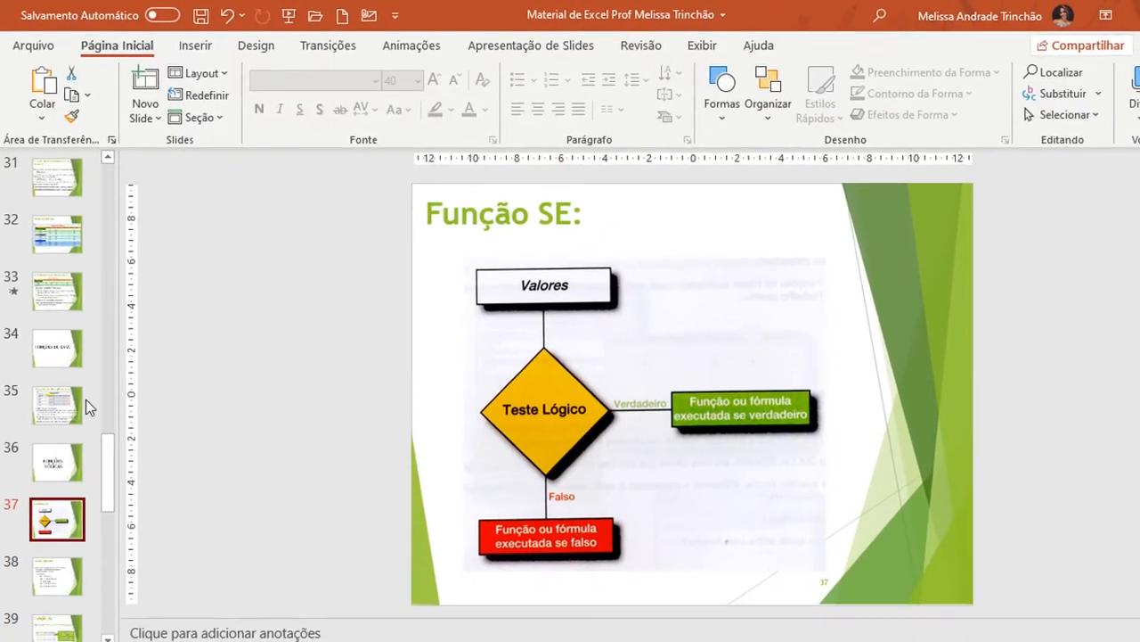
Step: Switch to the PowerPoint material and browse back from the Função SE slide past the Planilha de Metas de Vendas result slide
{"action": "left_click", "coordinate": [59, 178]}
{"action": "scroll", "coordinate": [68, 186], "scroll_direction": "up", "scroll_amount": 3}
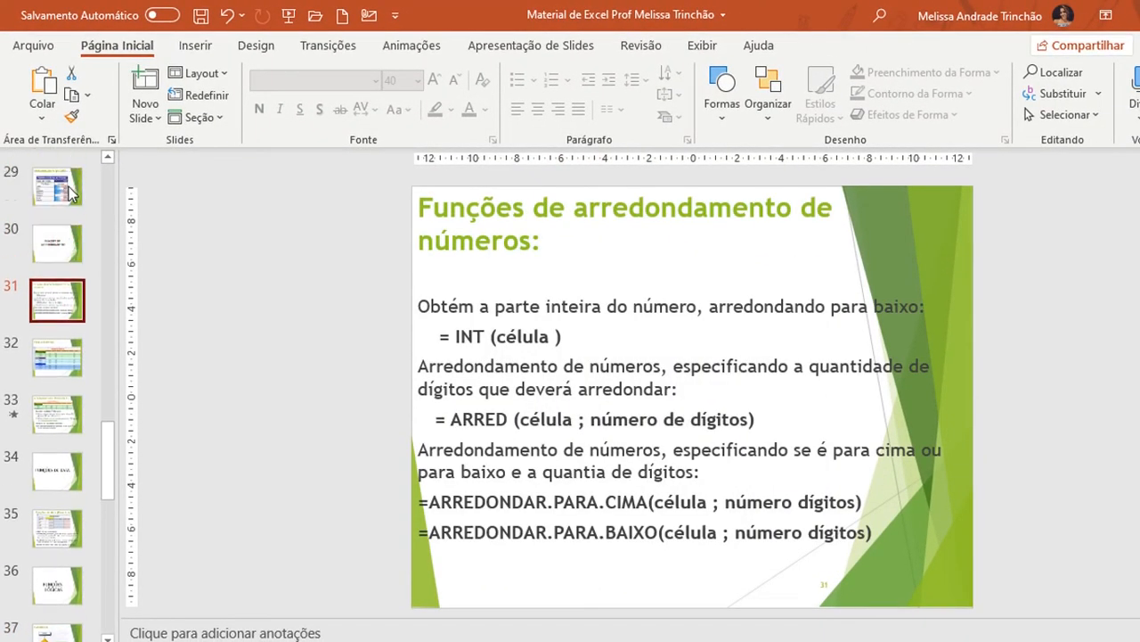
{"action": "scroll", "coordinate": [69, 189], "scroll_direction": "up", "scroll_amount": 2}
{"action": "left_click", "coordinate": [62, 255]}
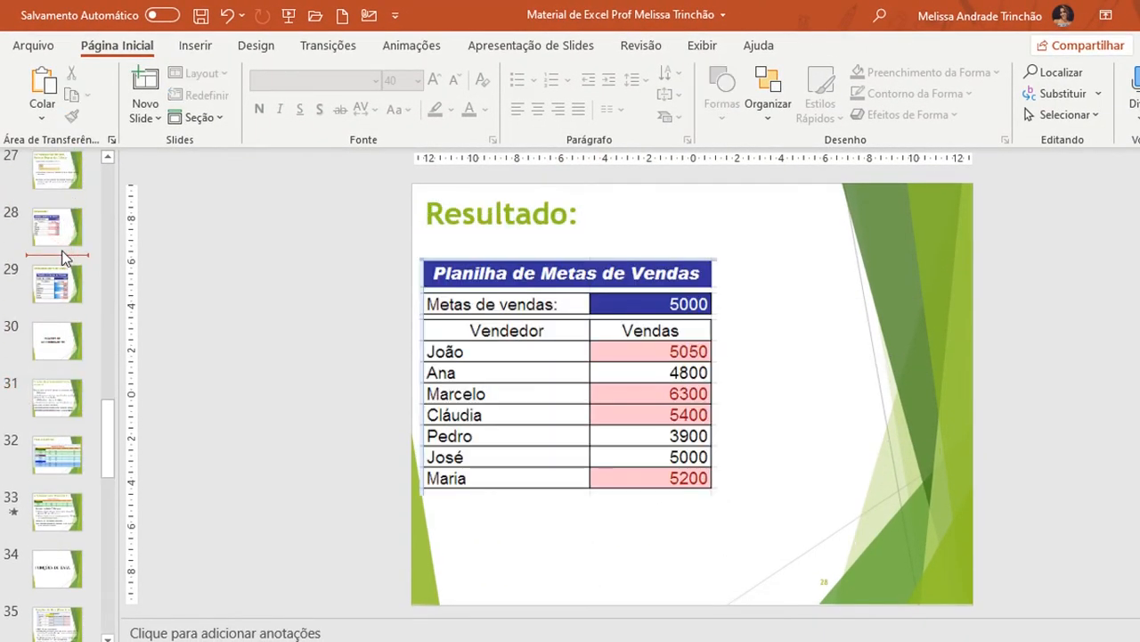
{"action": "key", "text": "Up"}
{"action": "key", "text": "Up"}
{"action": "key", "text": "Up"}
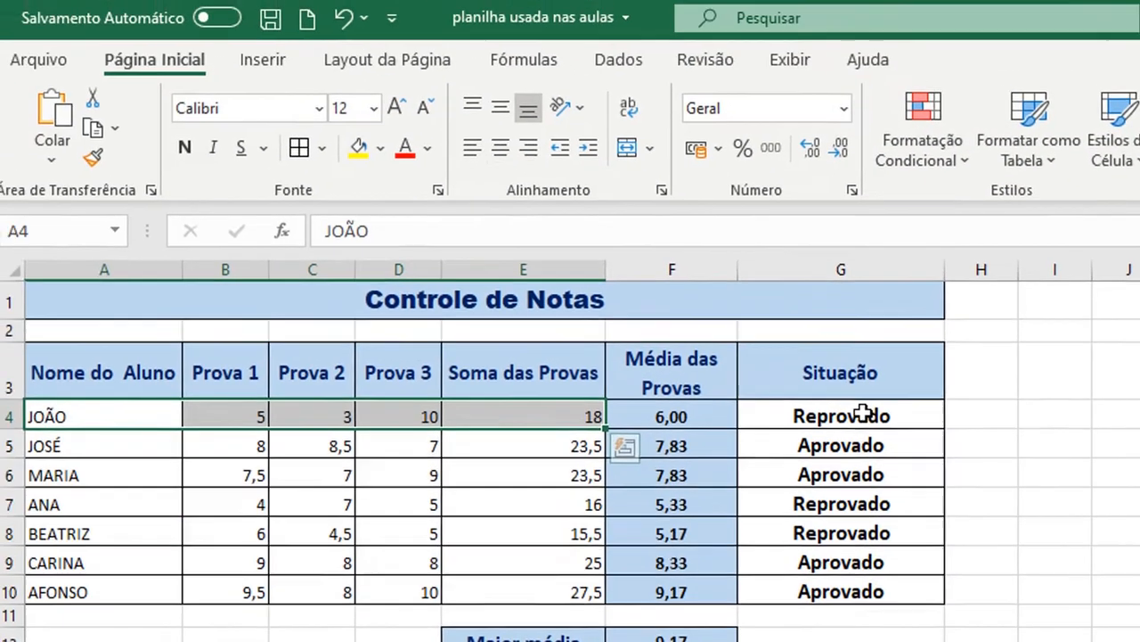
Step: Switch back to the Excel sheet and examine which Situação cells hold Reprovado and which hold Aprovado
{"action": "left_click", "coordinate": [863, 411]}
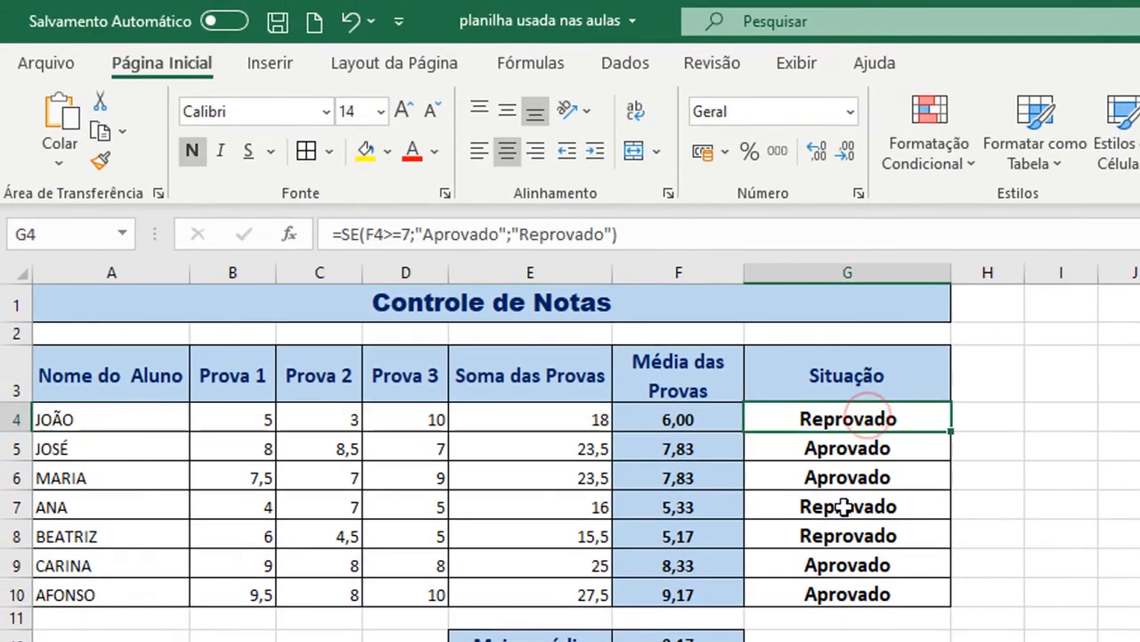
{"action": "left_click", "coordinate": [837, 504]}
{"action": "left_click", "coordinate": [844, 533]}
{"action": "left_click", "coordinate": [860, 416]}
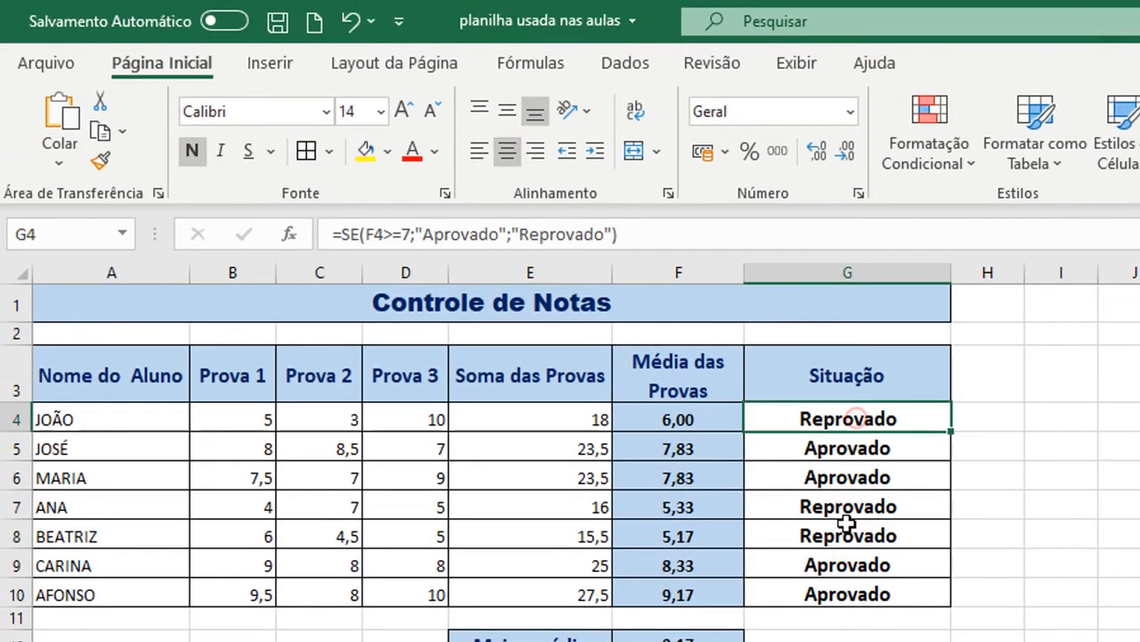
{"action": "left_click", "coordinate": [847, 535]}
{"action": "left_click", "coordinate": [837, 417]}
{"action": "left_click", "coordinate": [843, 535]}
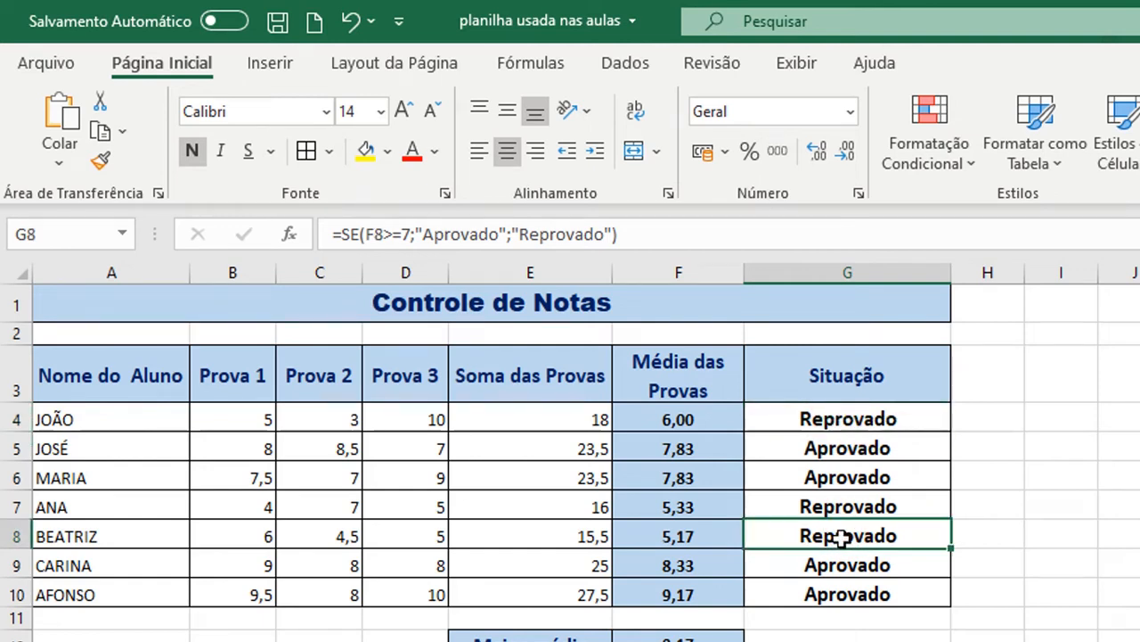
{"action": "left_click", "coordinate": [850, 417]}
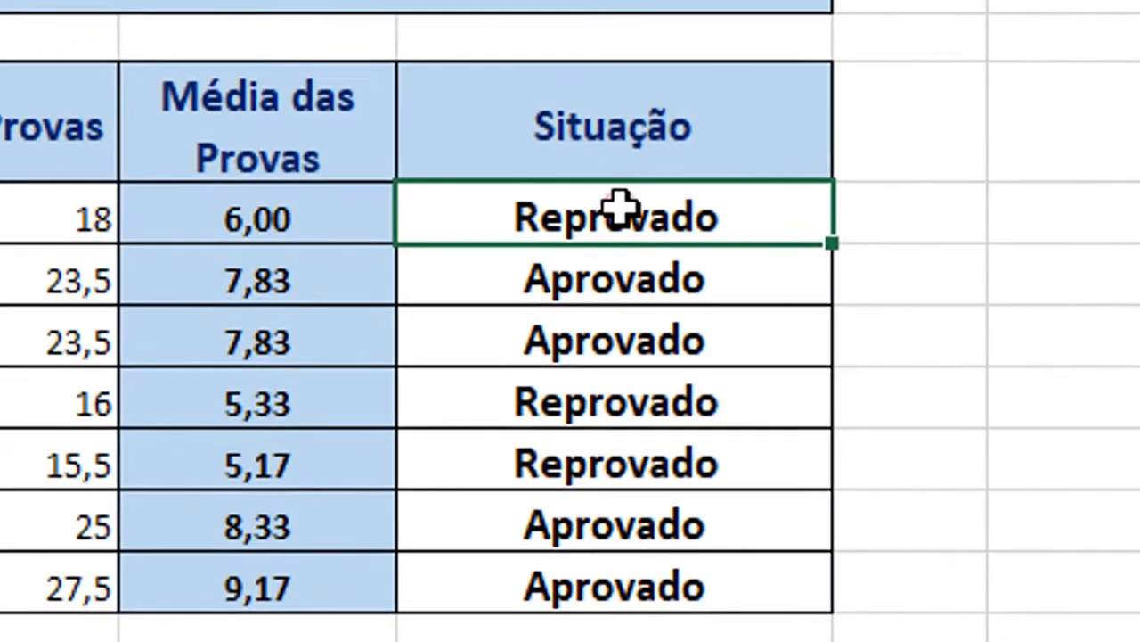
{"action": "left_click", "coordinate": [626, 268]}
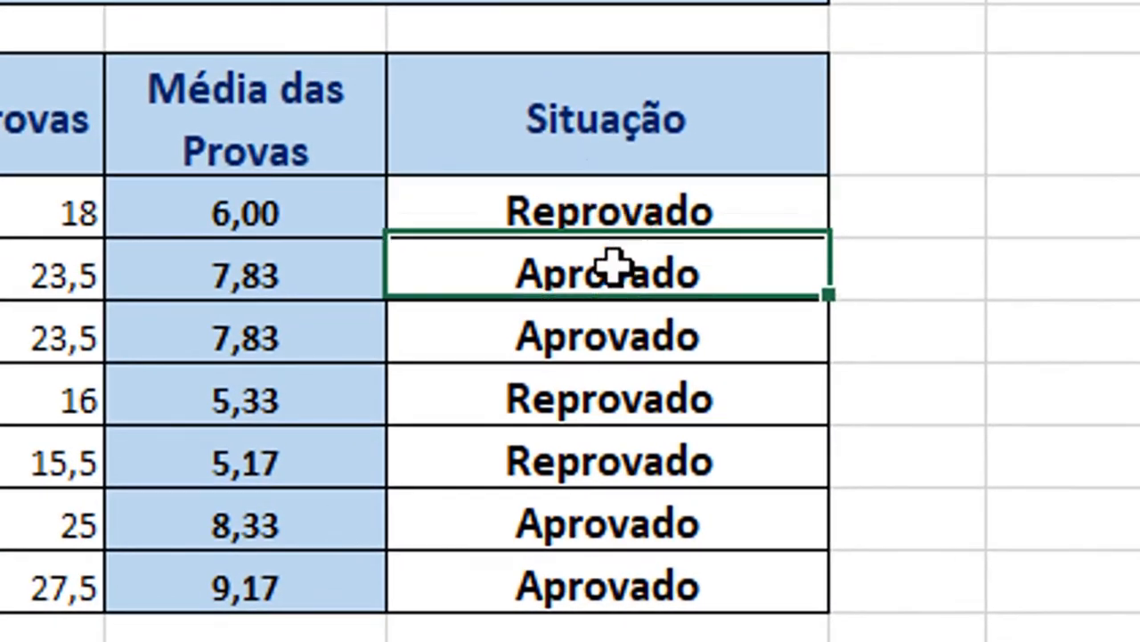
{"action": "left_click", "coordinate": [612, 327]}
{"action": "left_click", "coordinate": [585, 585]}
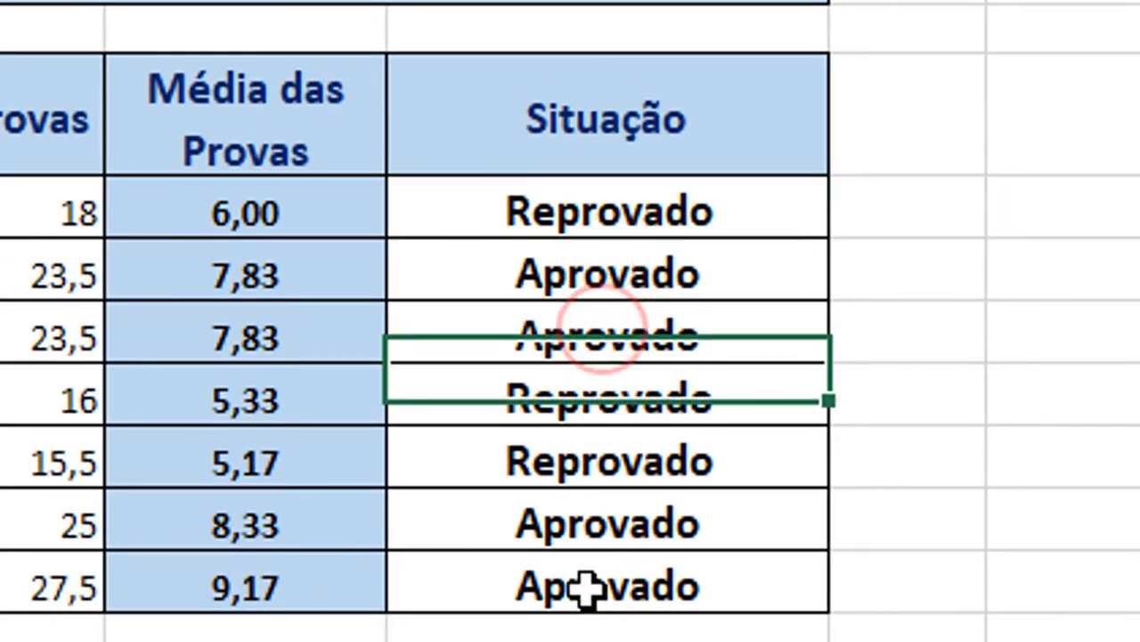
Step: Compare the Aprovado and Reprovado cells in the Situação column
{"action": "left_click", "coordinate": [585, 523]}
{"action": "left_click", "coordinate": [581, 336]}
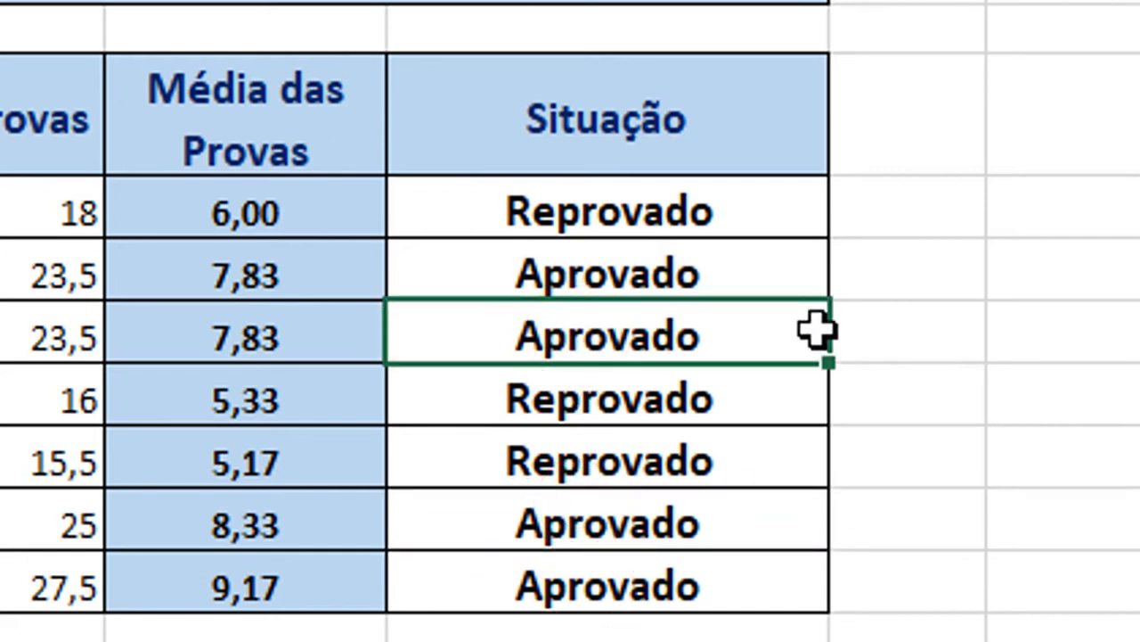
{"action": "left_click", "coordinate": [705, 220]}
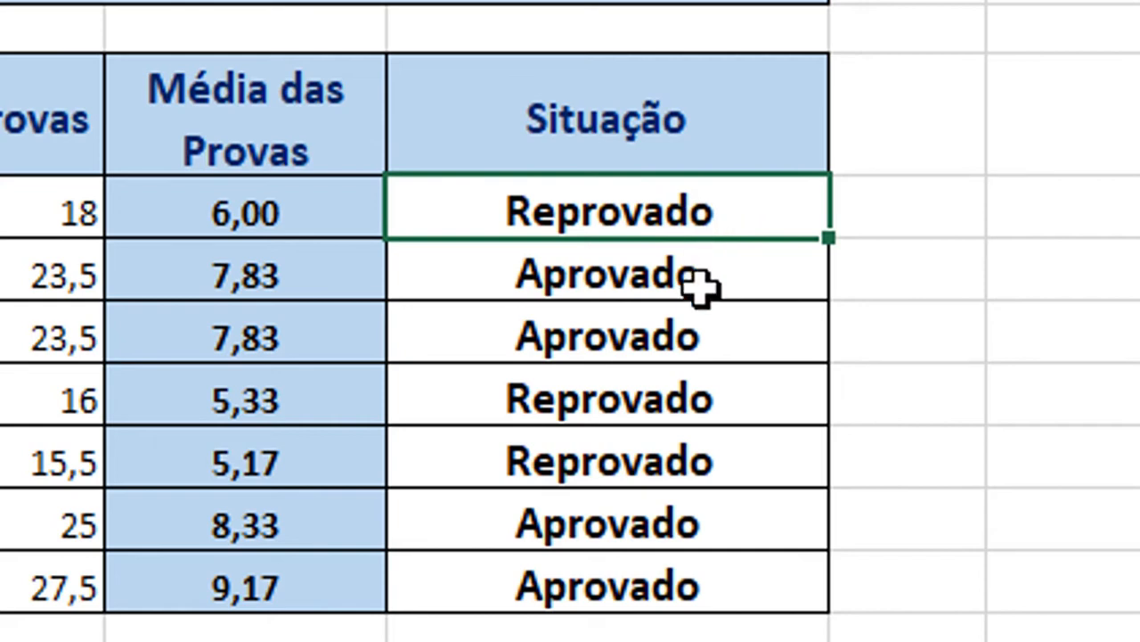
{"action": "left_click", "coordinate": [688, 336]}
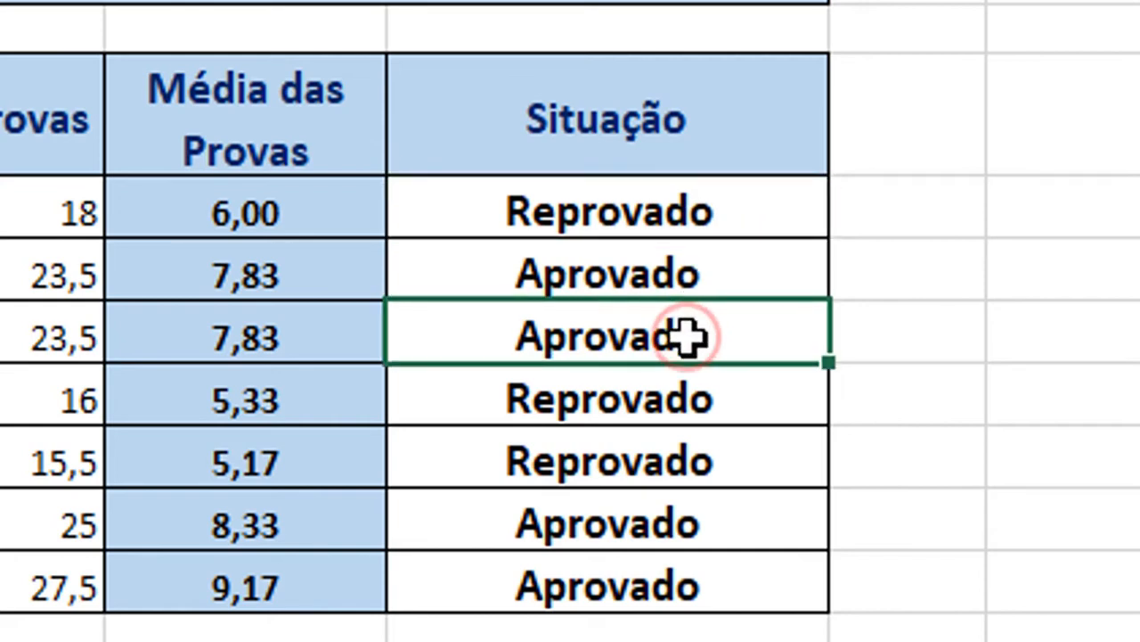
{"action": "left_click", "coordinate": [1100, 357]}
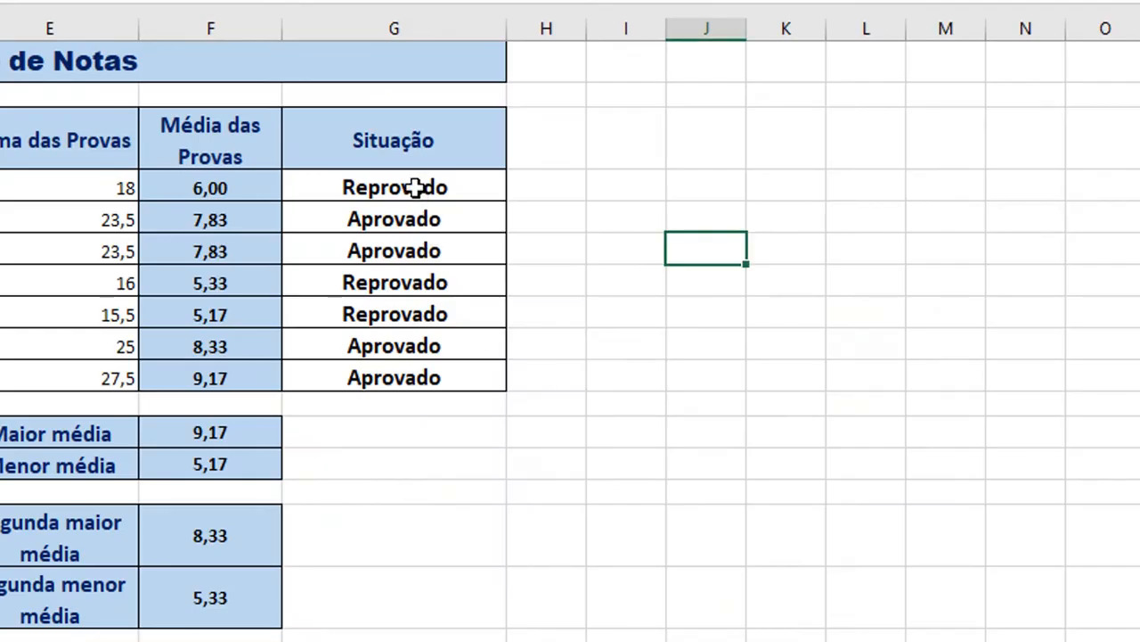
Step: Start a new conditional formatting rule for the Situação results in G4:G10, keeping the dialog clear of the table
{"action": "left_click_drag", "start_coordinate": [409, 186], "coordinate": [395, 377]}
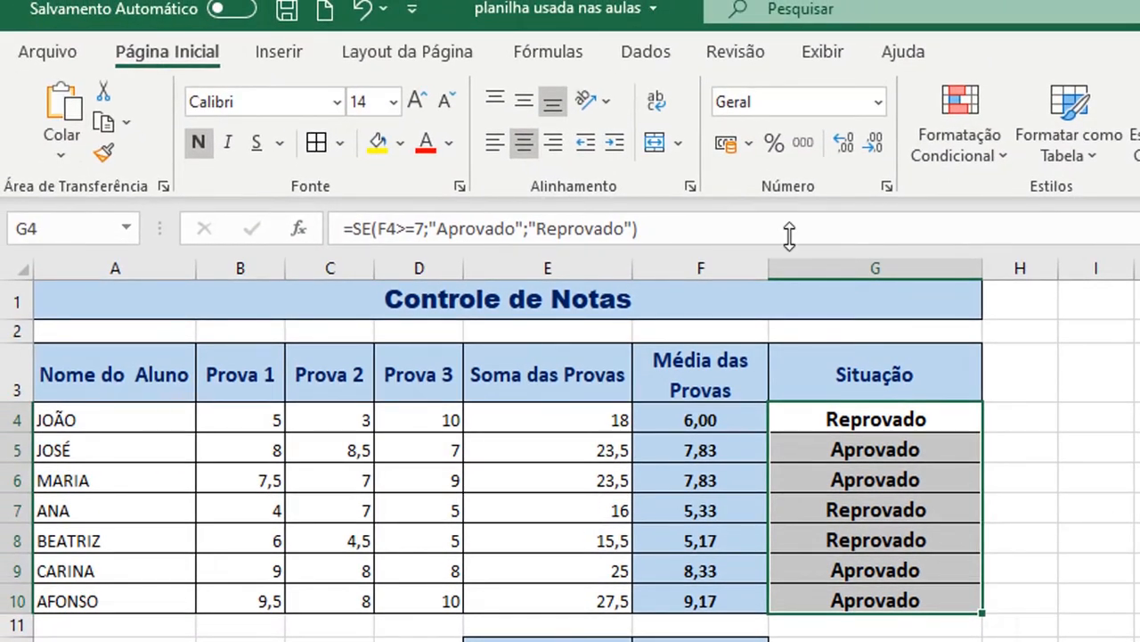
{"action": "left_click", "coordinate": [189, 54]}
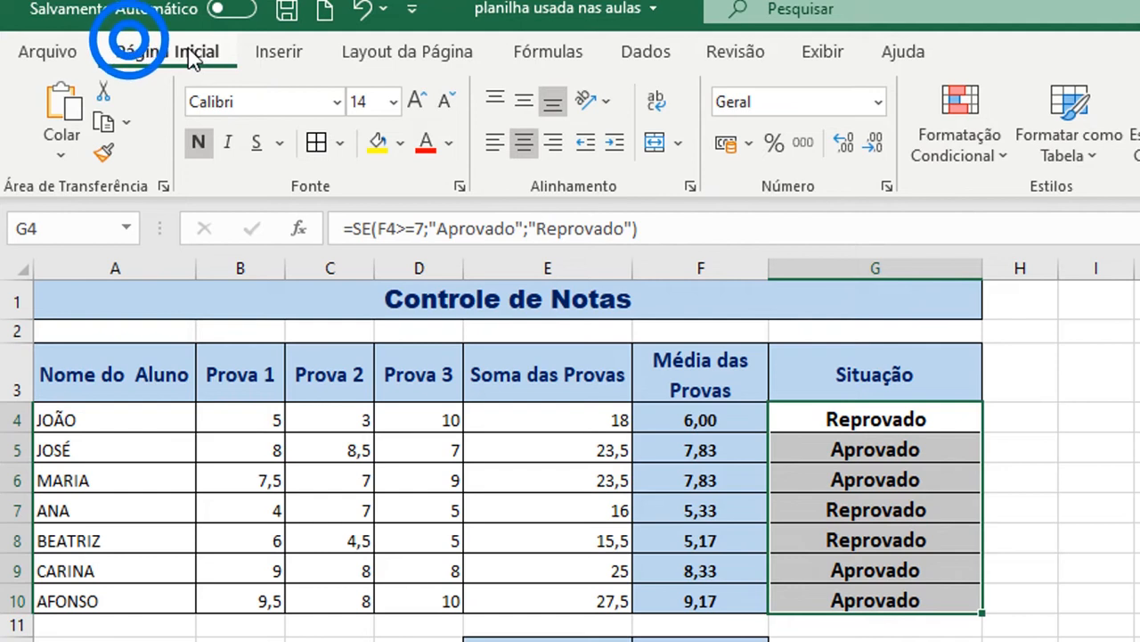
{"action": "left_click", "coordinate": [1003, 160]}
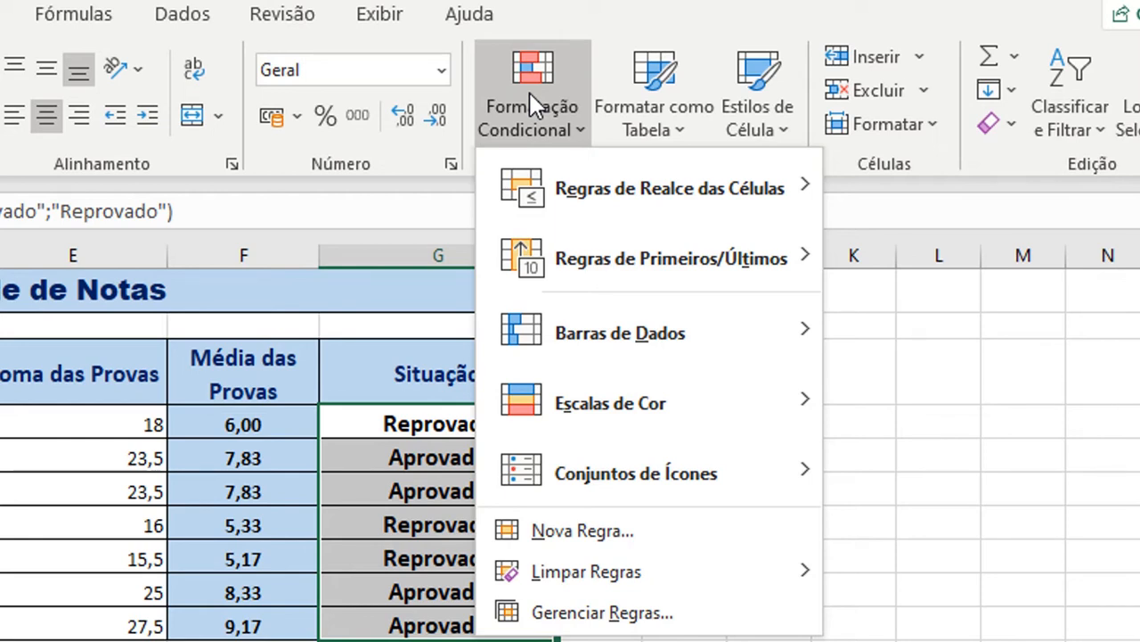
{"action": "left_click", "coordinate": [626, 536]}
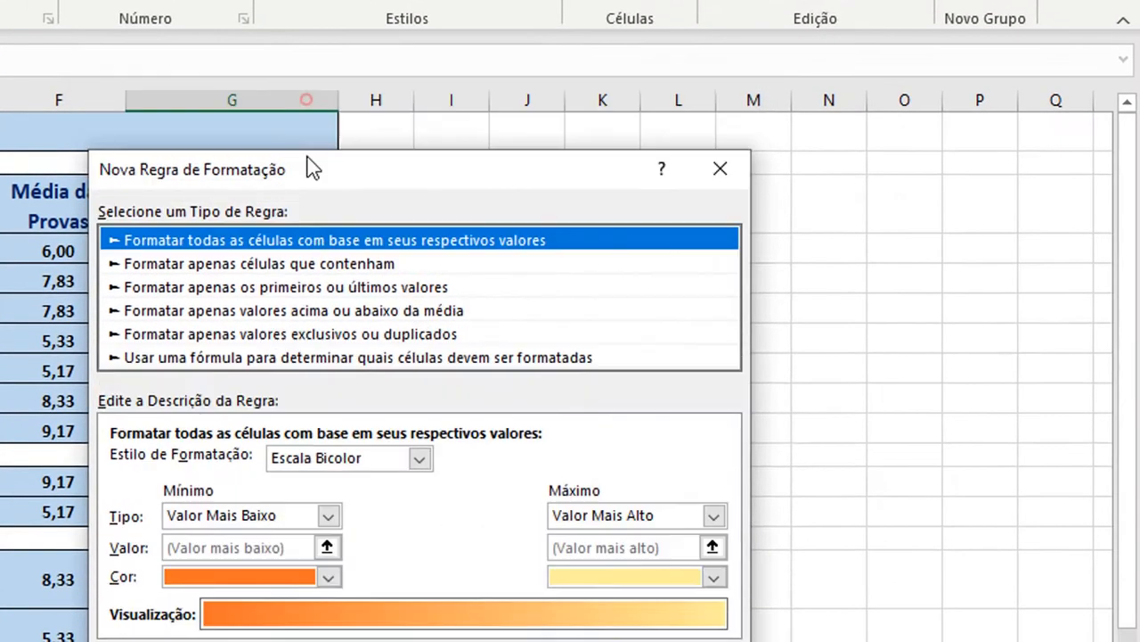
{"action": "left_click_drag", "start_coordinate": [512, 258], "coordinate": [838, 211]}
{"action": "left_click_drag", "start_coordinate": [596, 62], "coordinate": [581, 58]}
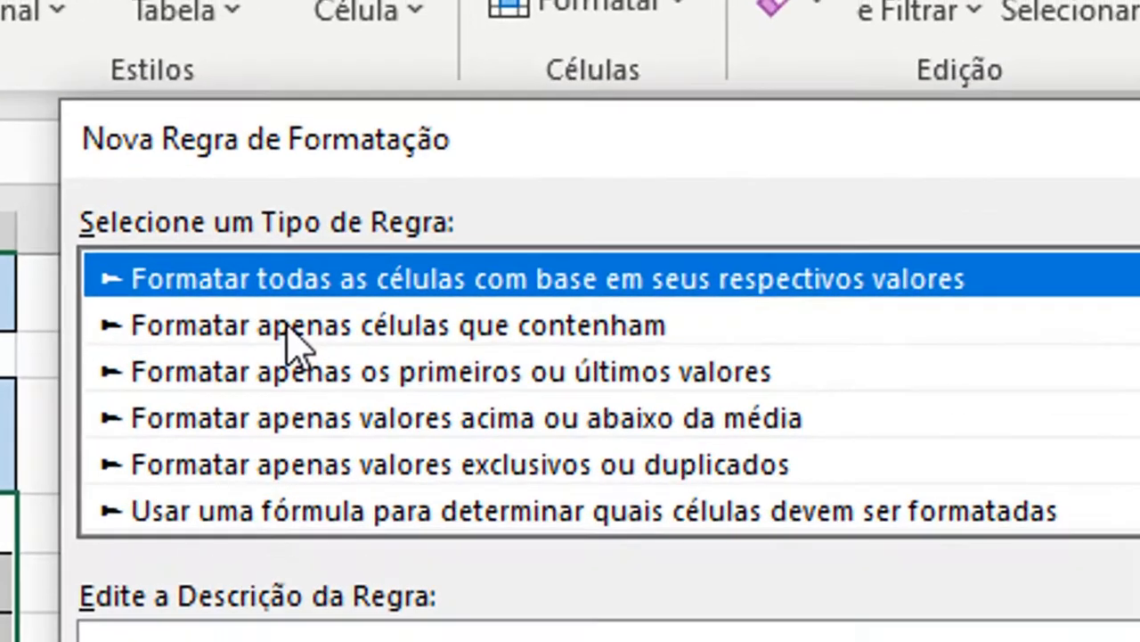
Step: Define the rule to format only cells that contain a cell value equal to Aprovado
{"action": "left_click", "coordinate": [478, 146]}
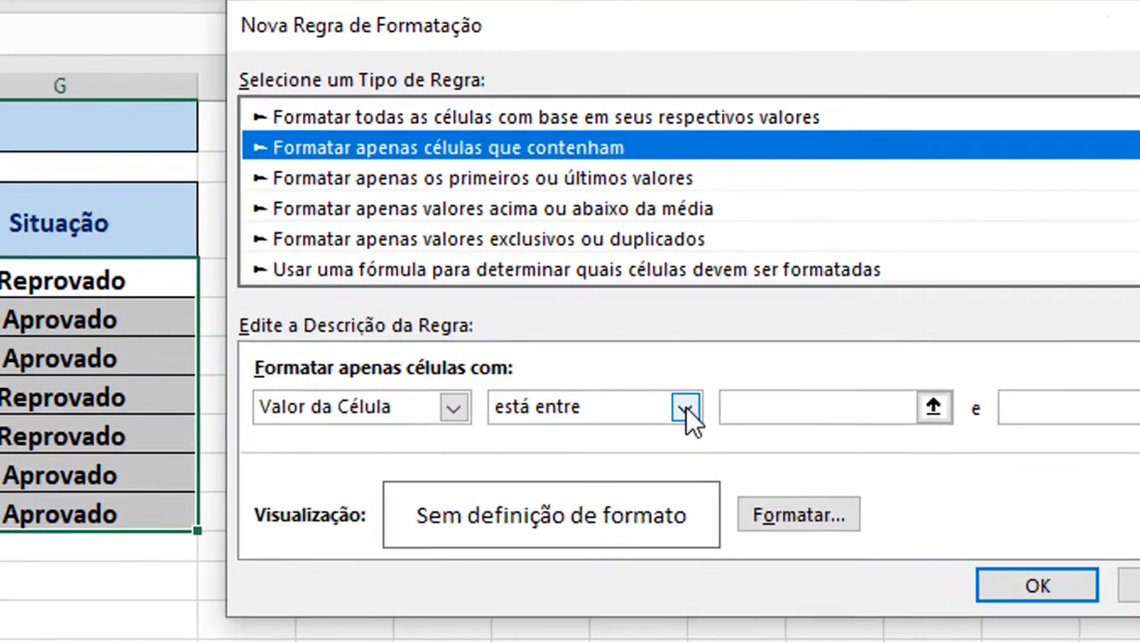
{"action": "left_click", "coordinate": [682, 402]}
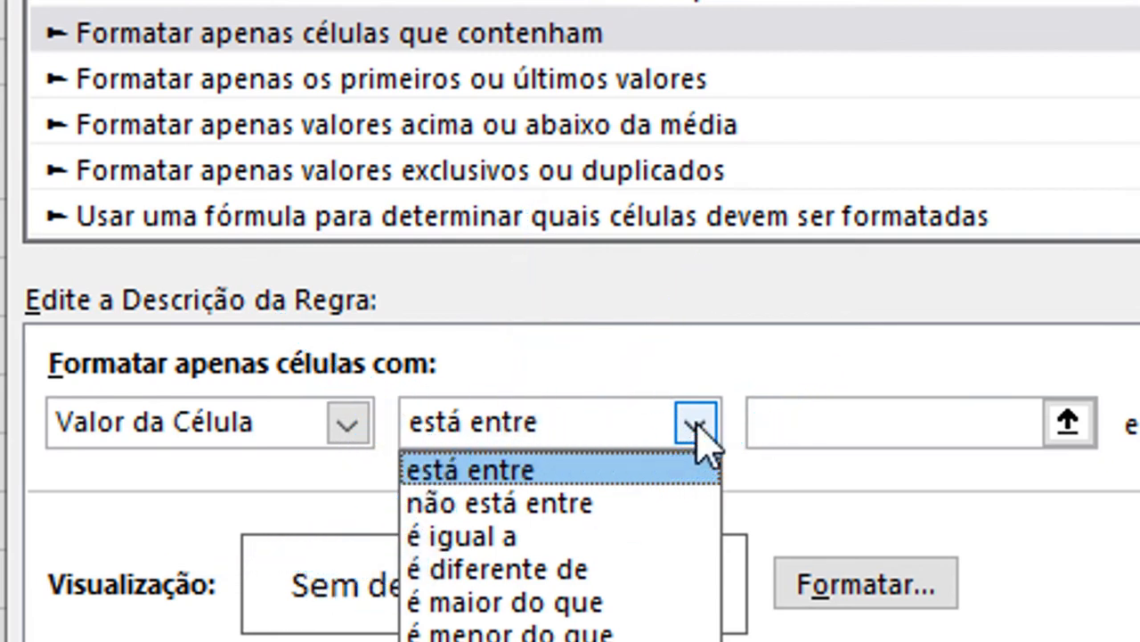
{"action": "left_click", "coordinate": [552, 536]}
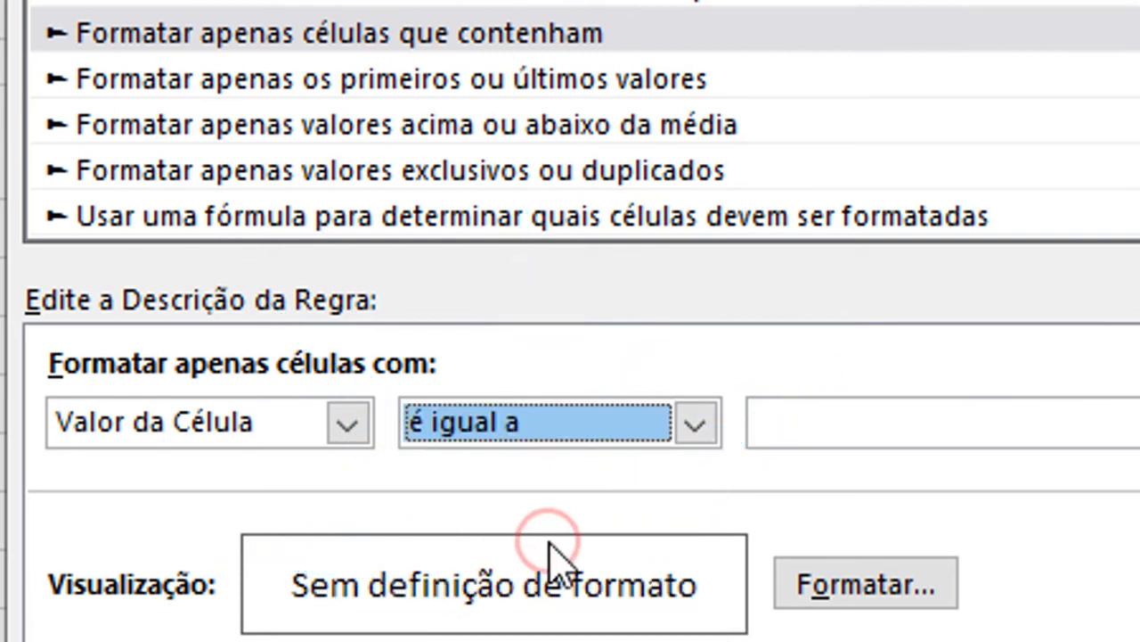
{"action": "left_click", "coordinate": [802, 423]}
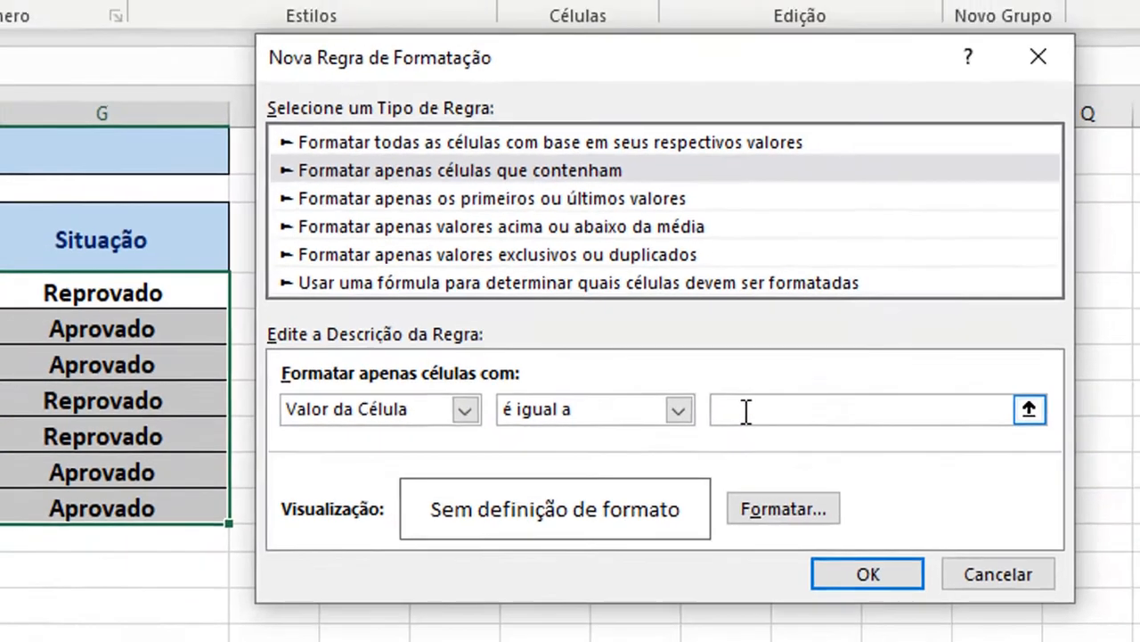
{"action": "type", "text": "A"}
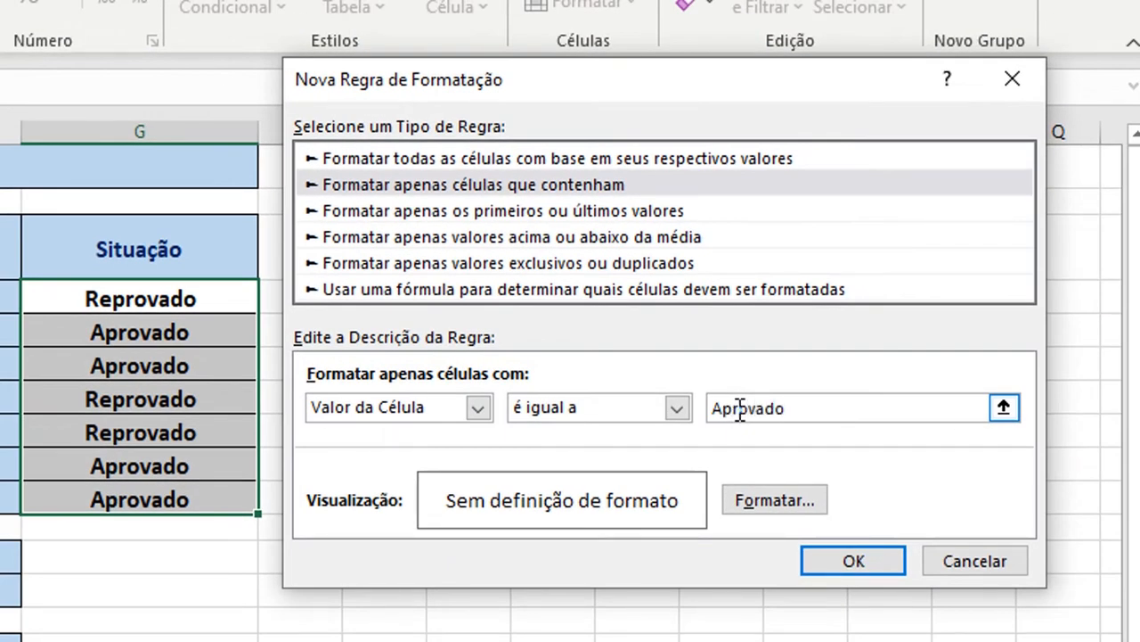
{"action": "type", "text": "provado"}
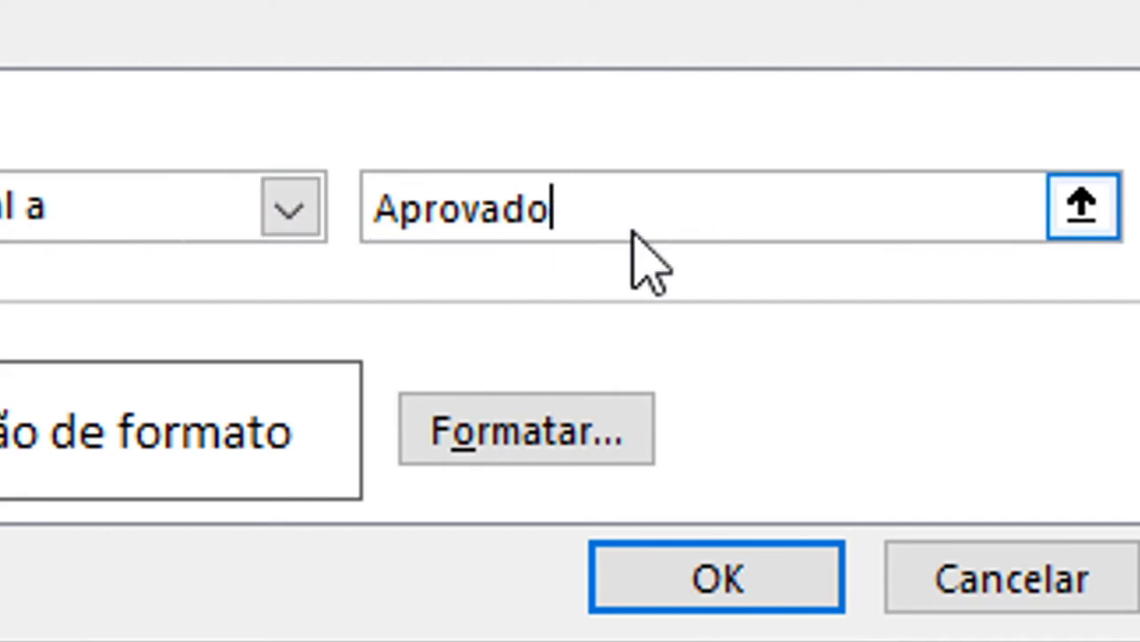
Step: Open the Aprovado rule's format settings and look through the font, border and fill options
{"action": "left_click", "coordinate": [571, 407]}
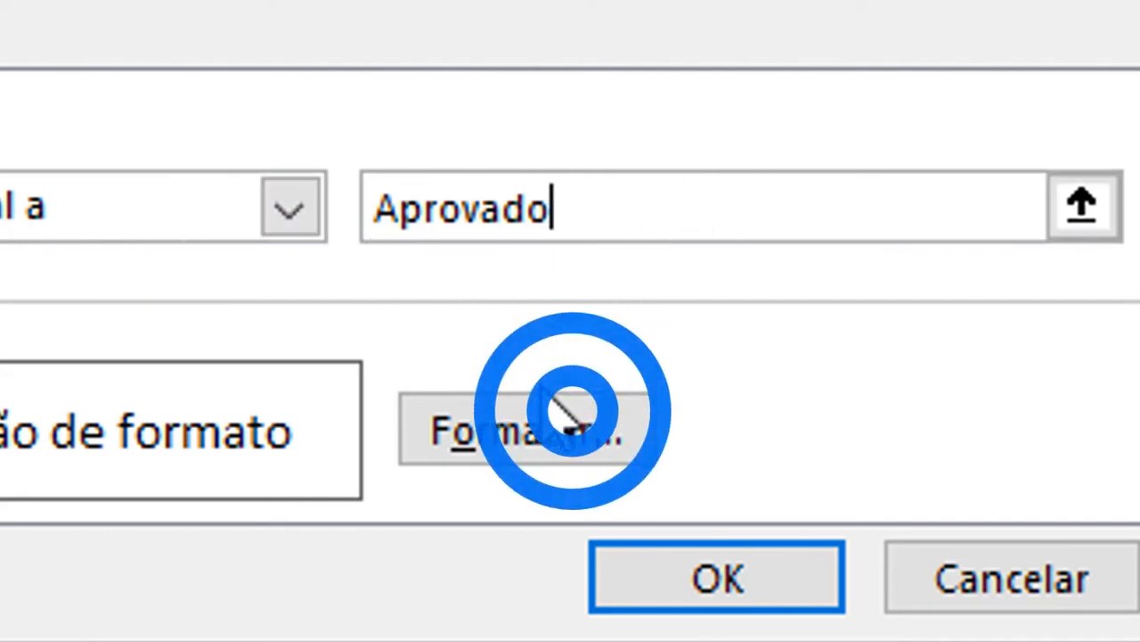
{"action": "left_click", "coordinate": [499, 425]}
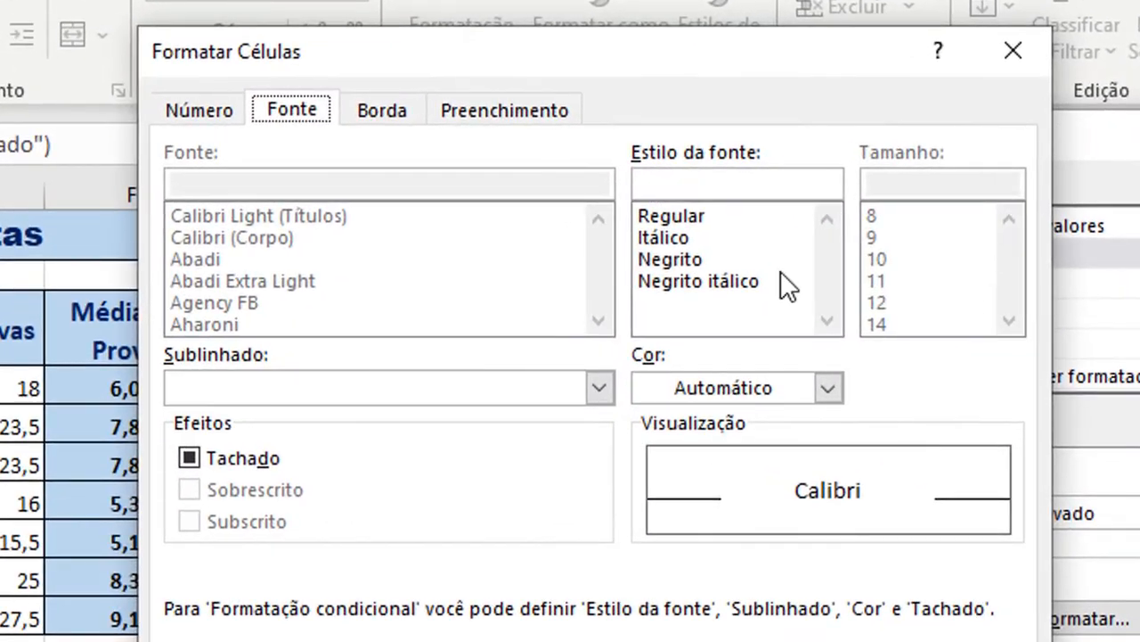
{"action": "left_click", "coordinate": [301, 111]}
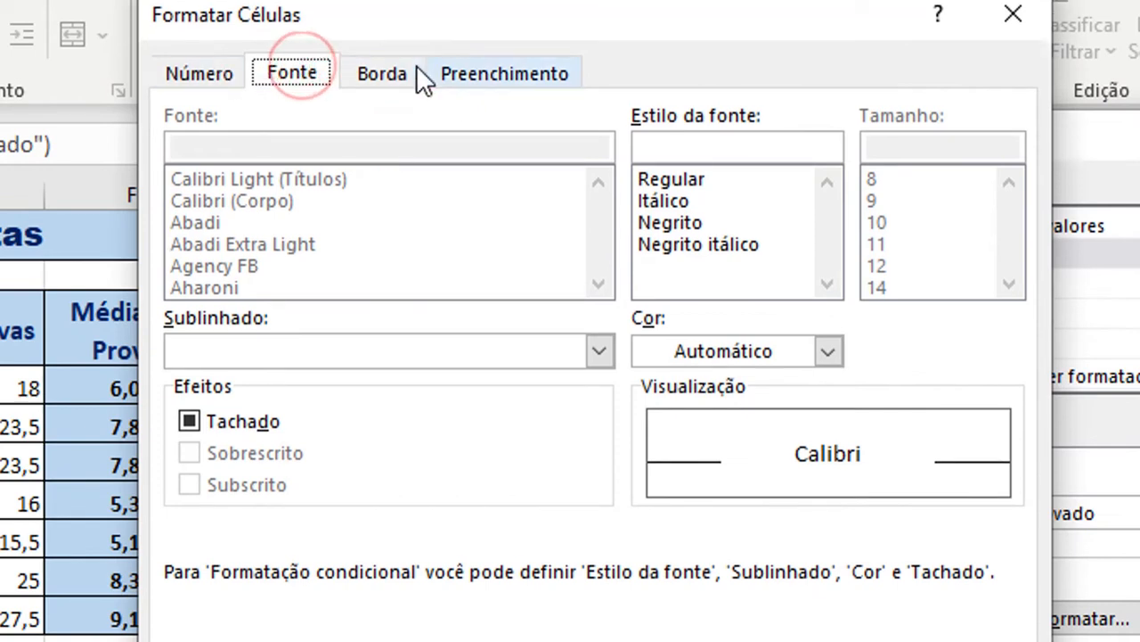
{"action": "left_click", "coordinate": [392, 109]}
{"action": "left_click", "coordinate": [489, 73]}
{"action": "left_click", "coordinate": [387, 75]}
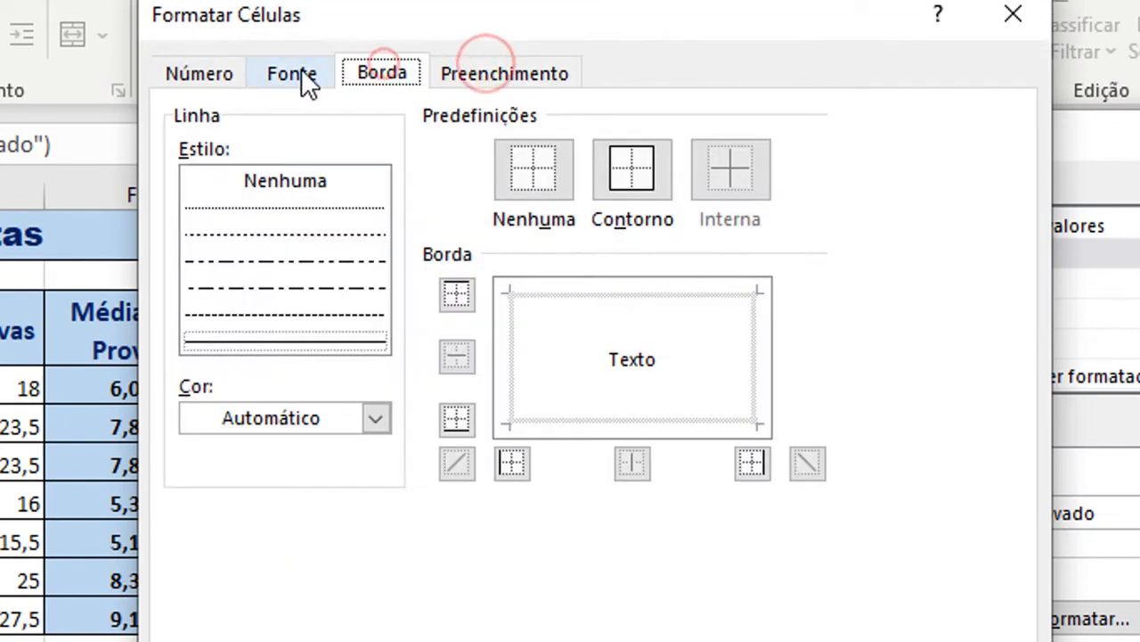
{"action": "left_click", "coordinate": [301, 73]}
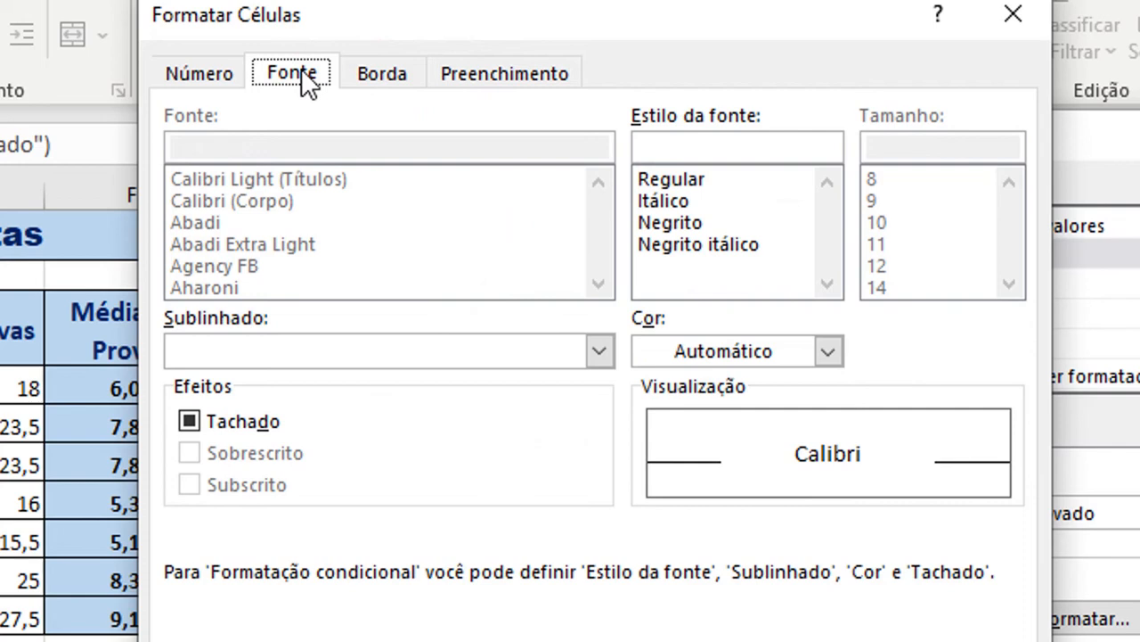
Step: Set the Aprovado rule's font to green and bold (Negrito), and apply the rule to the Situação cells
{"action": "left_click", "coordinate": [748, 355]}
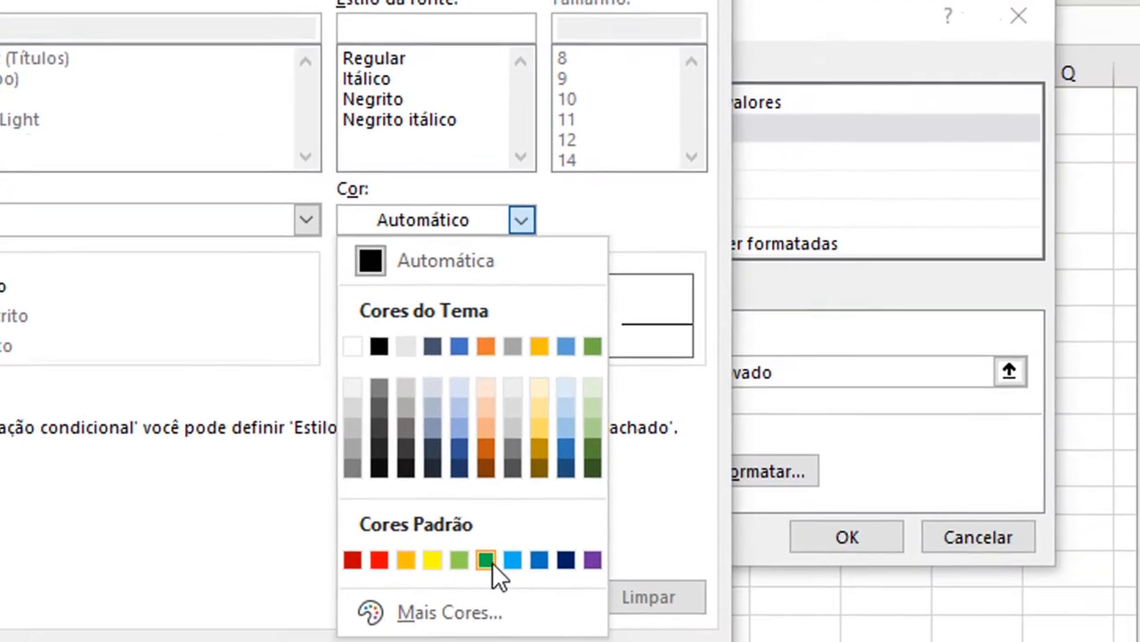
{"action": "left_click", "coordinate": [728, 641]}
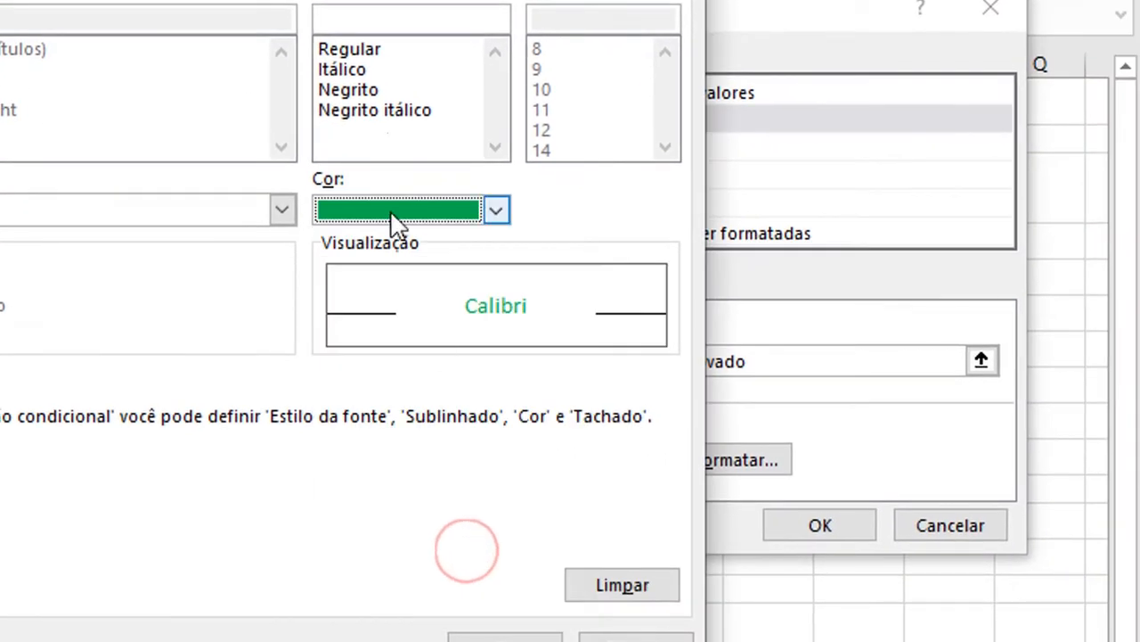
{"action": "left_click", "coordinate": [640, 198]}
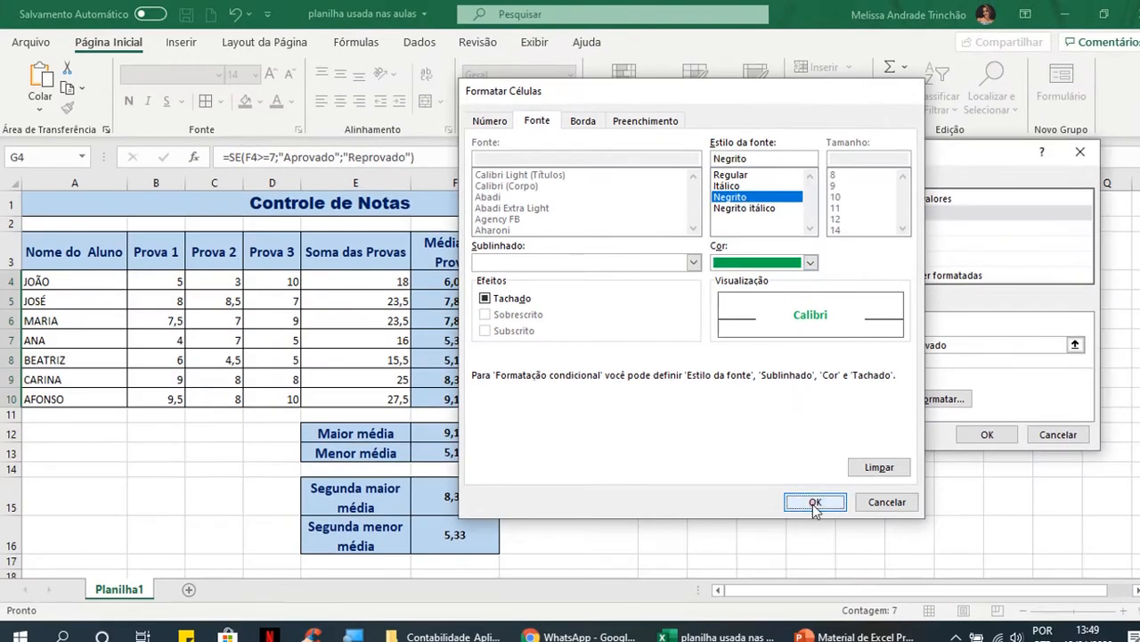
{"action": "left_click", "coordinate": [813, 502]}
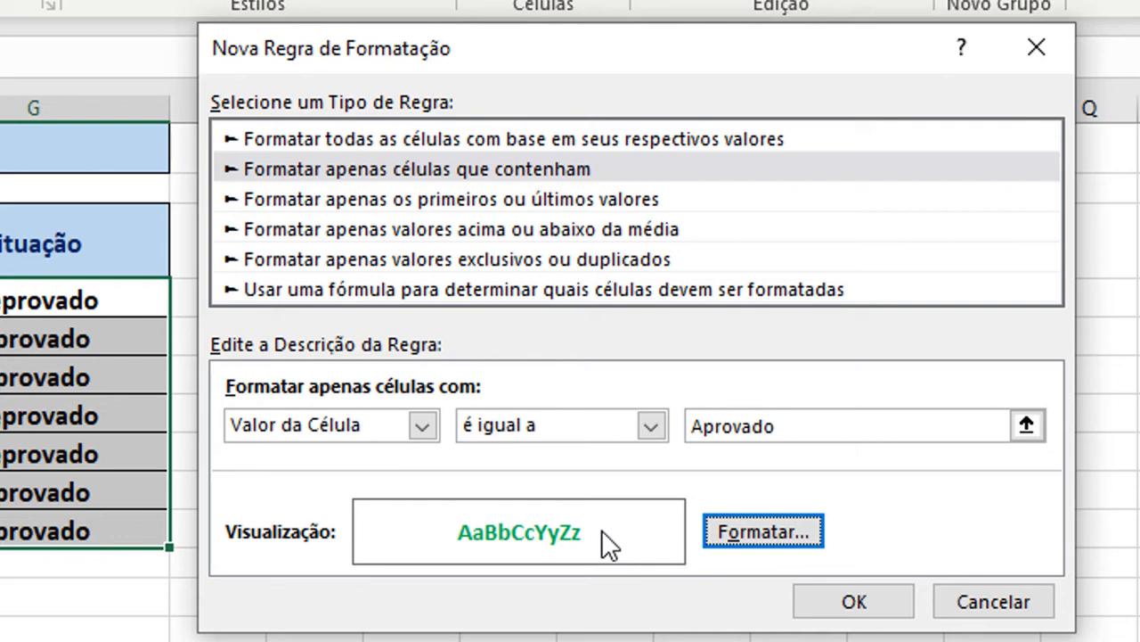
{"action": "left_click", "coordinate": [851, 595]}
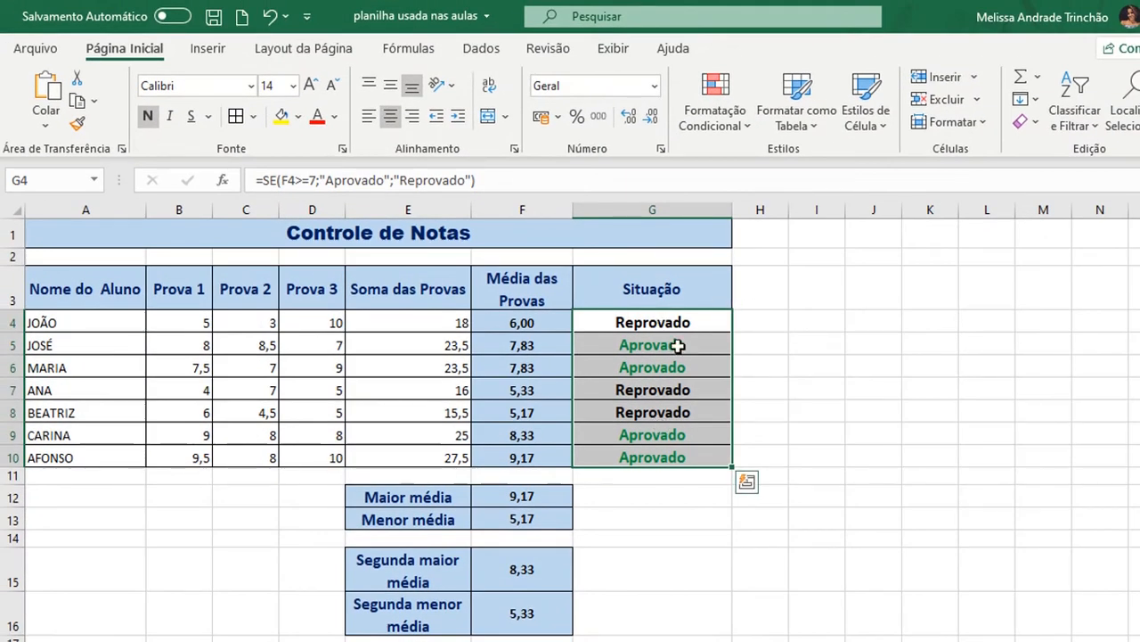
Step: Reselect G4:G10, open the conditional formatting rules manager and move it clear of the Situação results
{"action": "left_click", "coordinate": [905, 323]}
{"action": "left_click_drag", "start_coordinate": [694, 324], "coordinate": [683, 458]}
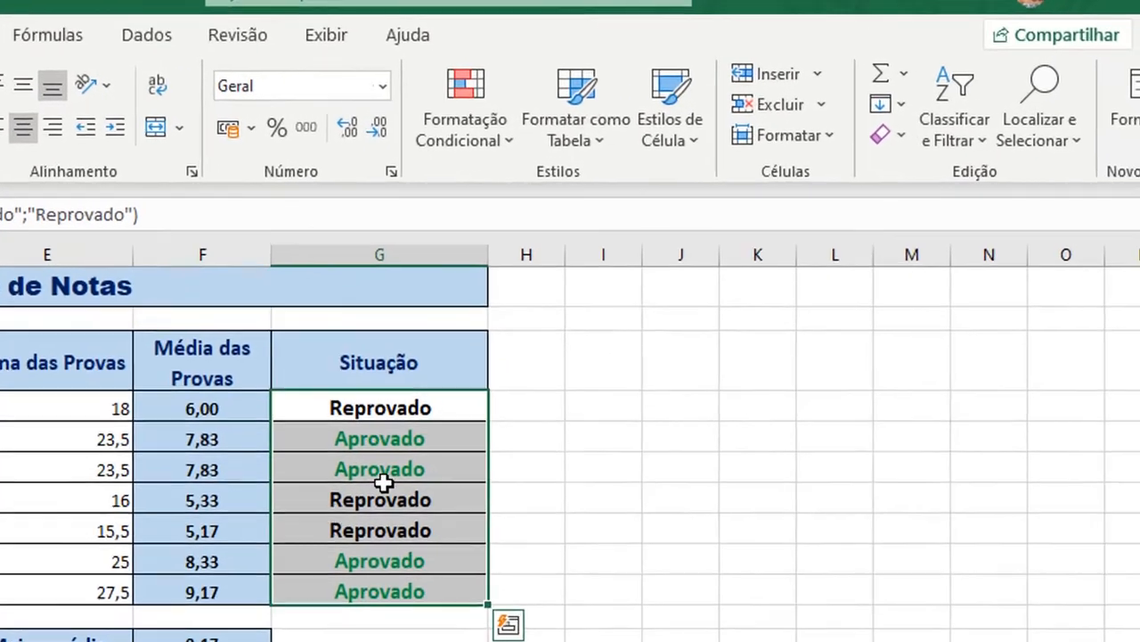
{"action": "left_click", "coordinate": [500, 148]}
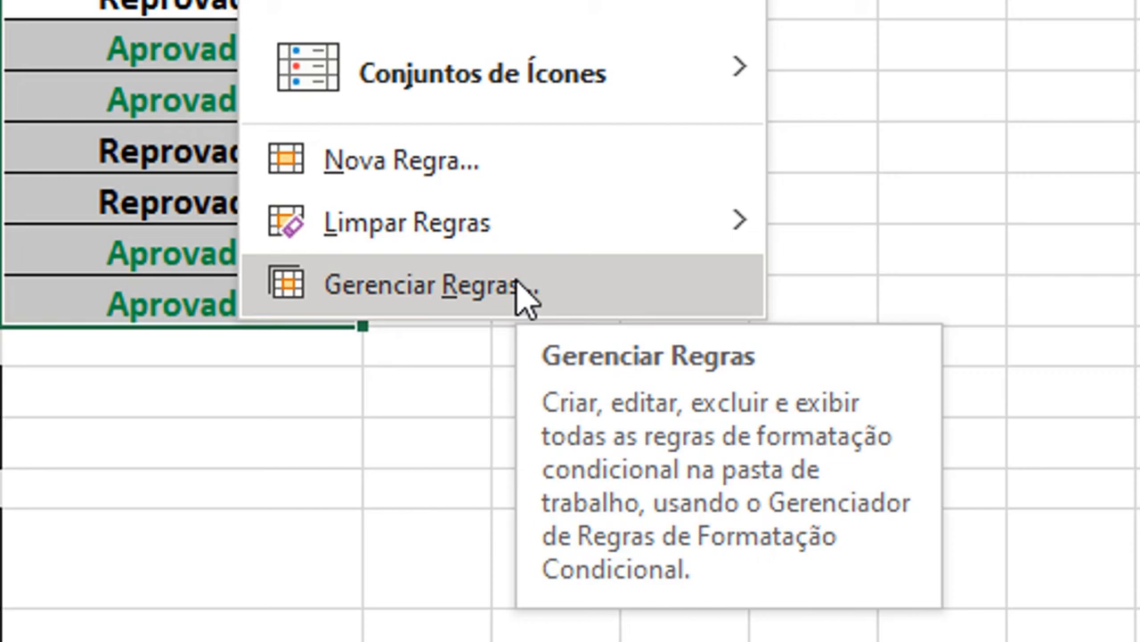
{"action": "left_click", "coordinate": [564, 293]}
{"action": "left_click_drag", "start_coordinate": [802, 189], "coordinate": [880, 190]}
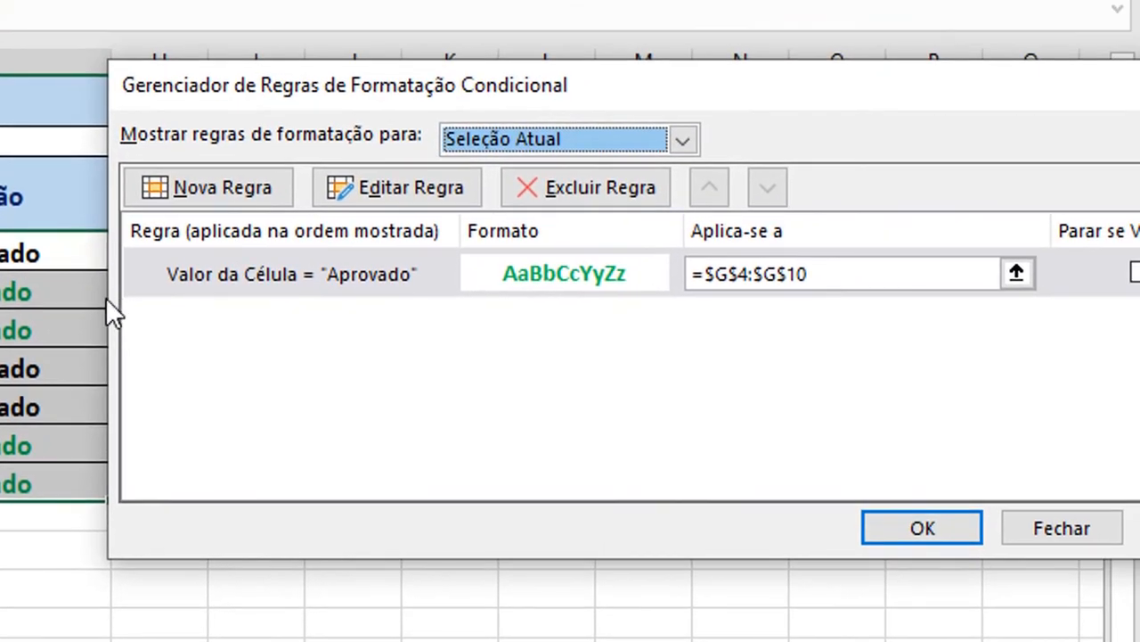
{"action": "left_click_drag", "start_coordinate": [166, 84], "coordinate": [105, 51]}
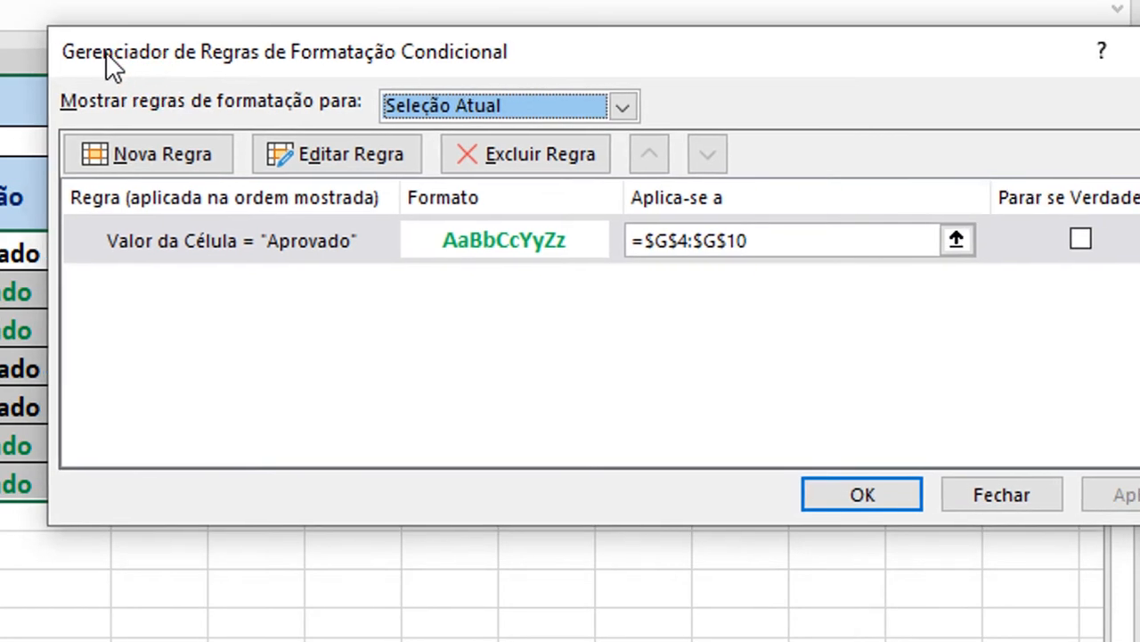
Step: Create a new rule that formats only cells containing a cell value equal to Reprovado
{"action": "left_click", "coordinate": [135, 151]}
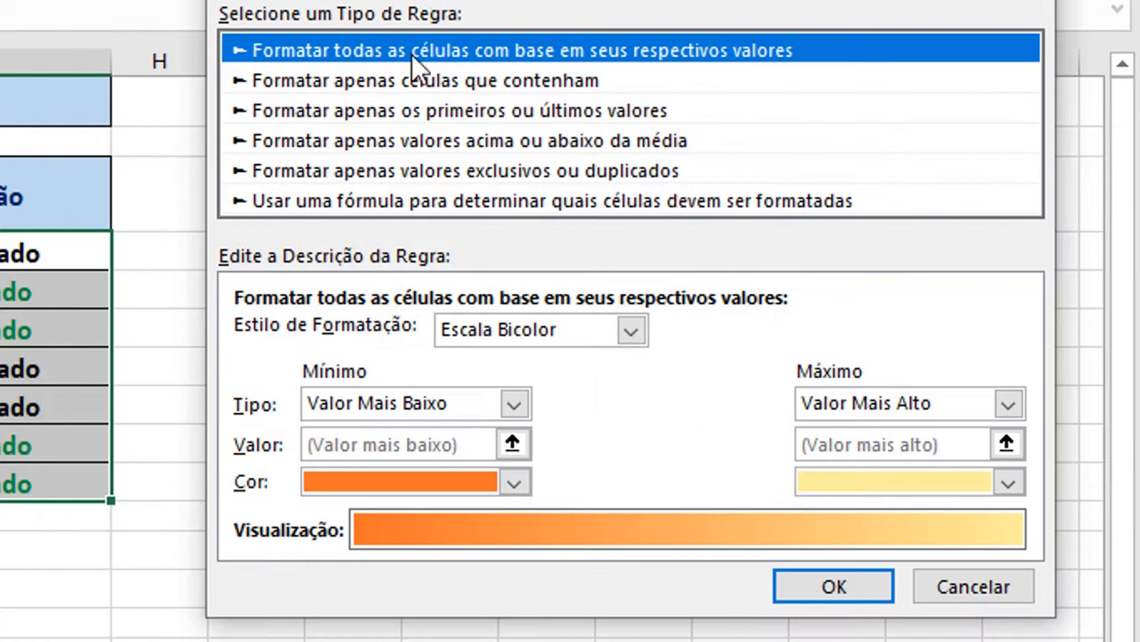
{"action": "left_click_drag", "start_coordinate": [428, 3], "coordinate": [346, 0]}
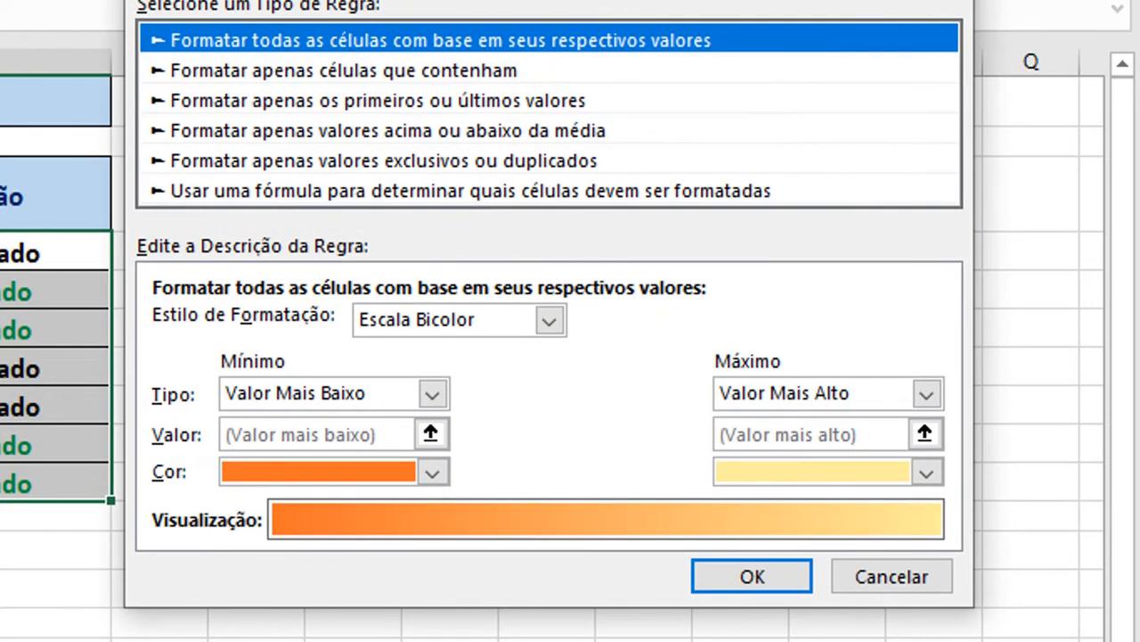
{"action": "left_click", "coordinate": [221, 67]}
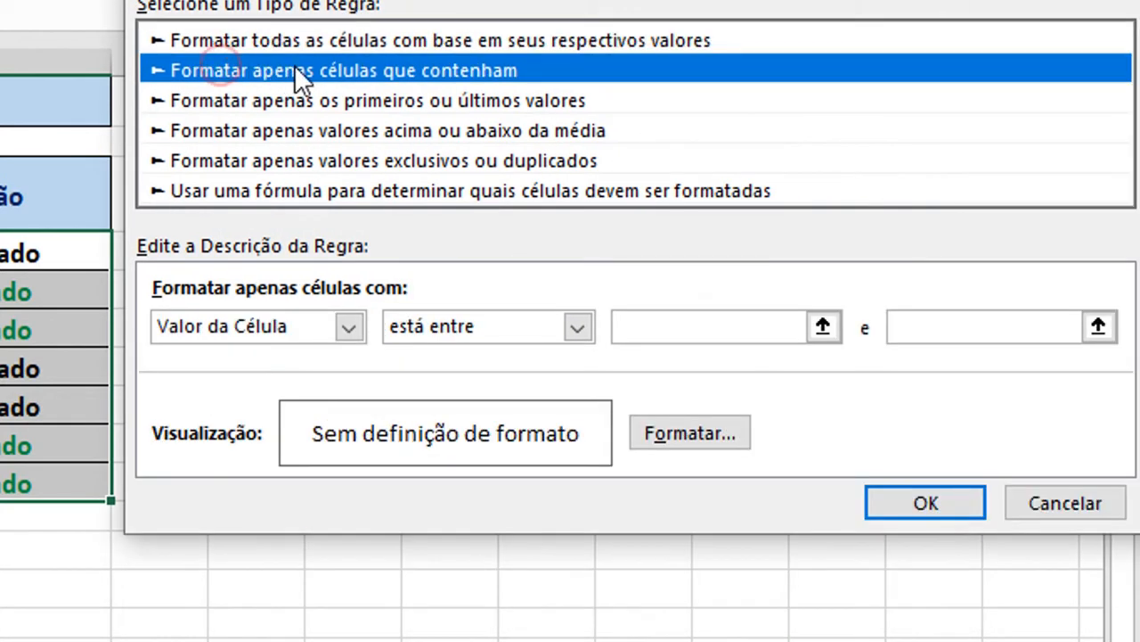
{"action": "left_click", "coordinate": [494, 329]}
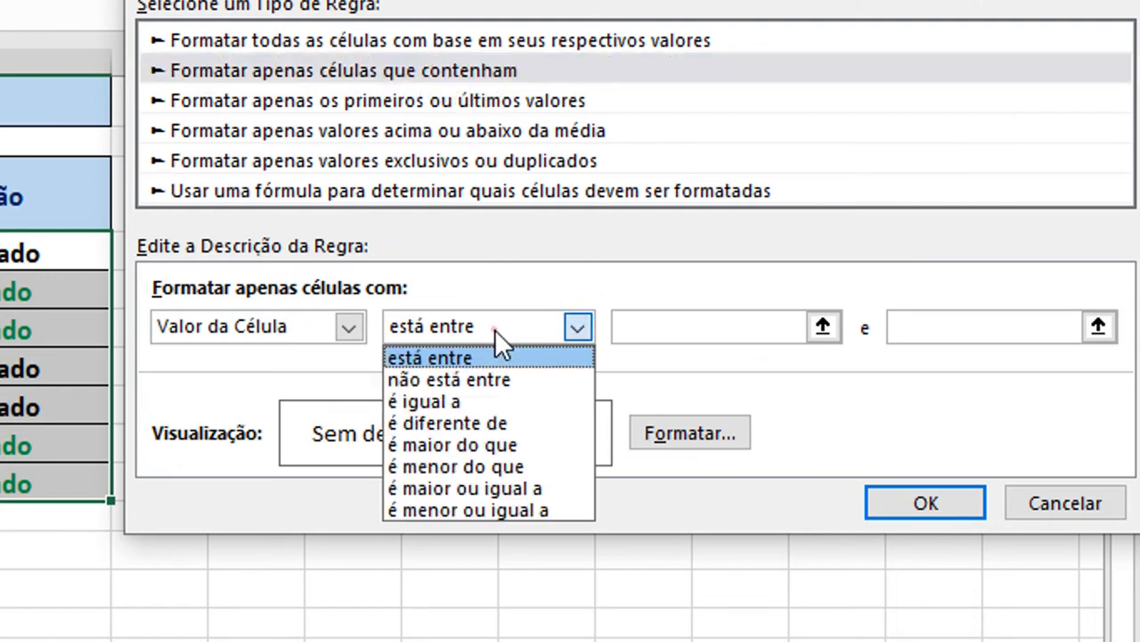
{"action": "left_click", "coordinate": [456, 400]}
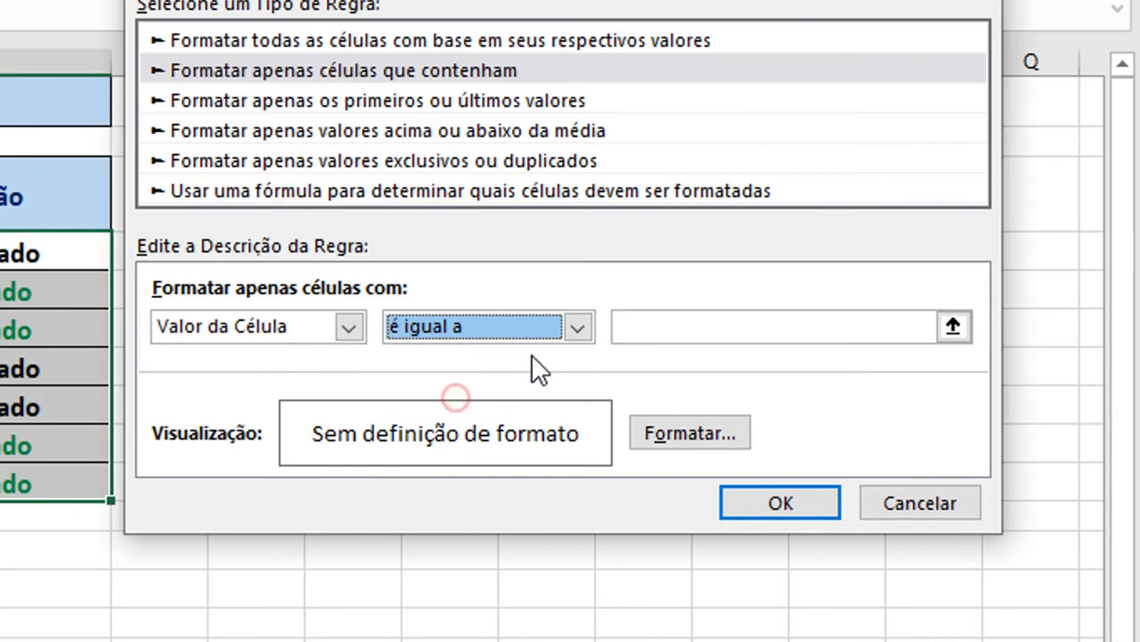
{"action": "left_click", "coordinate": [664, 326]}
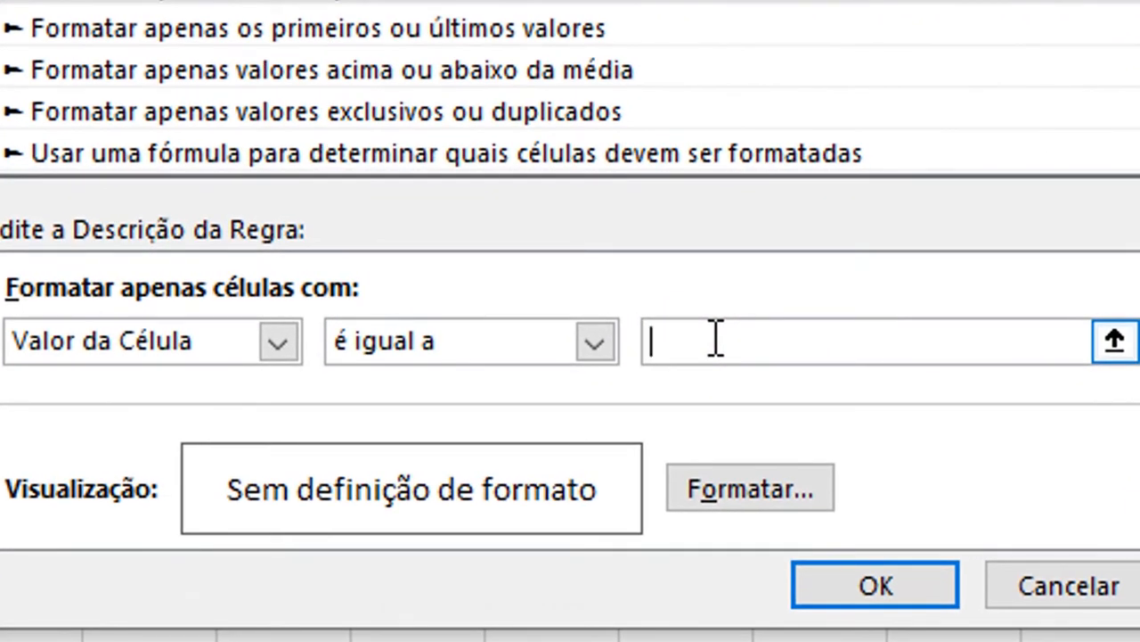
{"action": "type", "text": "Reprovado"}
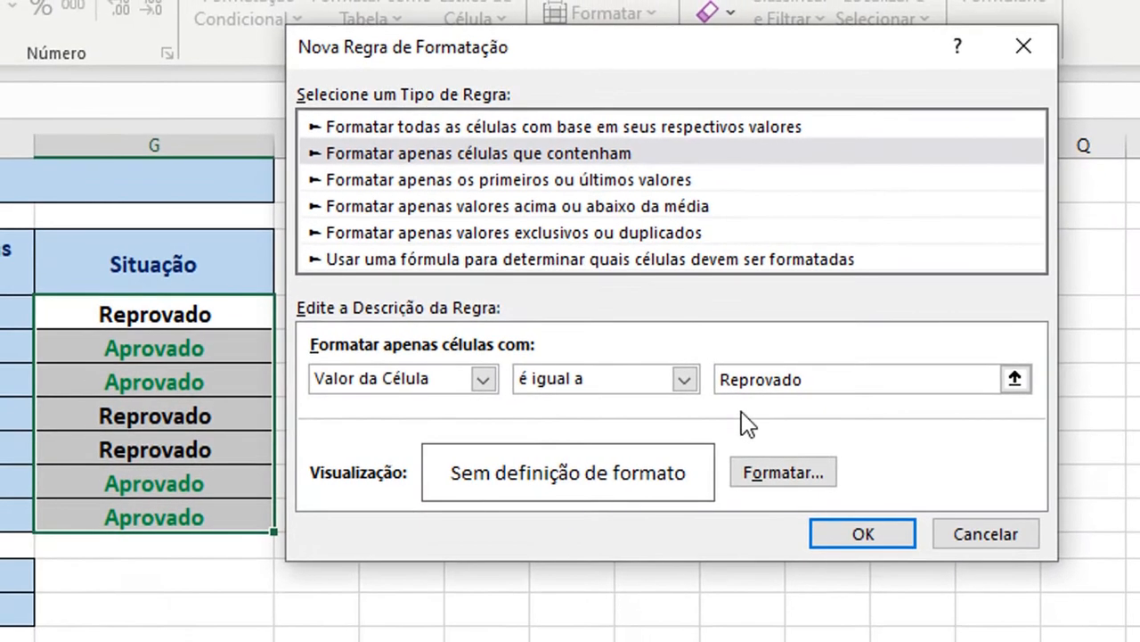
Step: Set the Reprovado rule's font to red and bold (Negrito), and add the rule to the list
{"action": "left_click", "coordinate": [771, 484]}
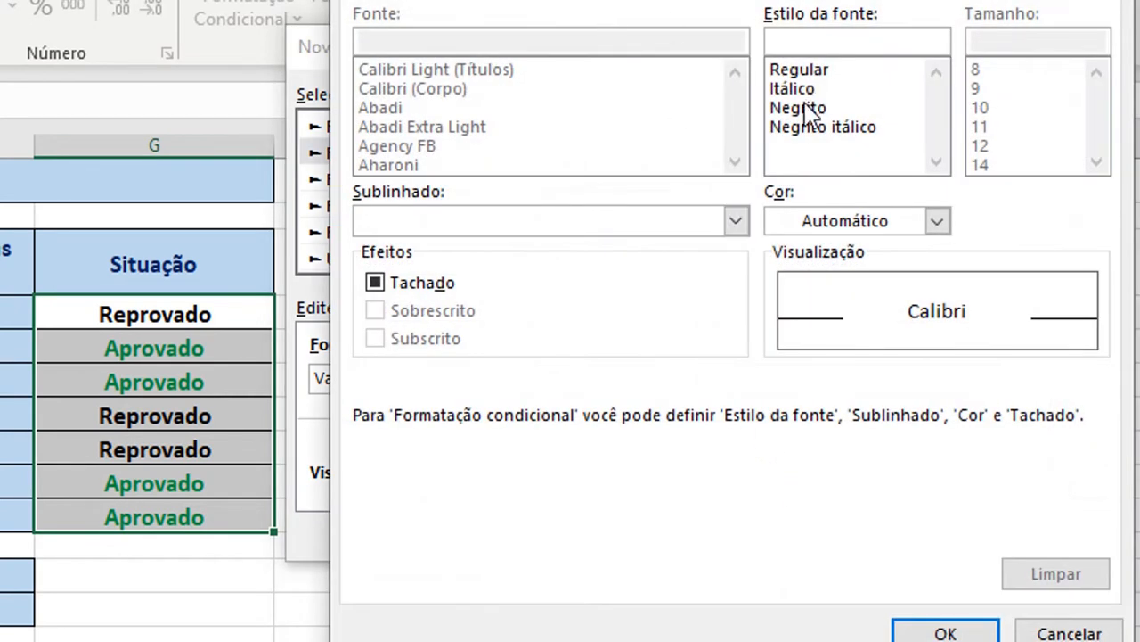
{"action": "left_click", "coordinate": [805, 107]}
{"action": "left_click", "coordinate": [818, 220]}
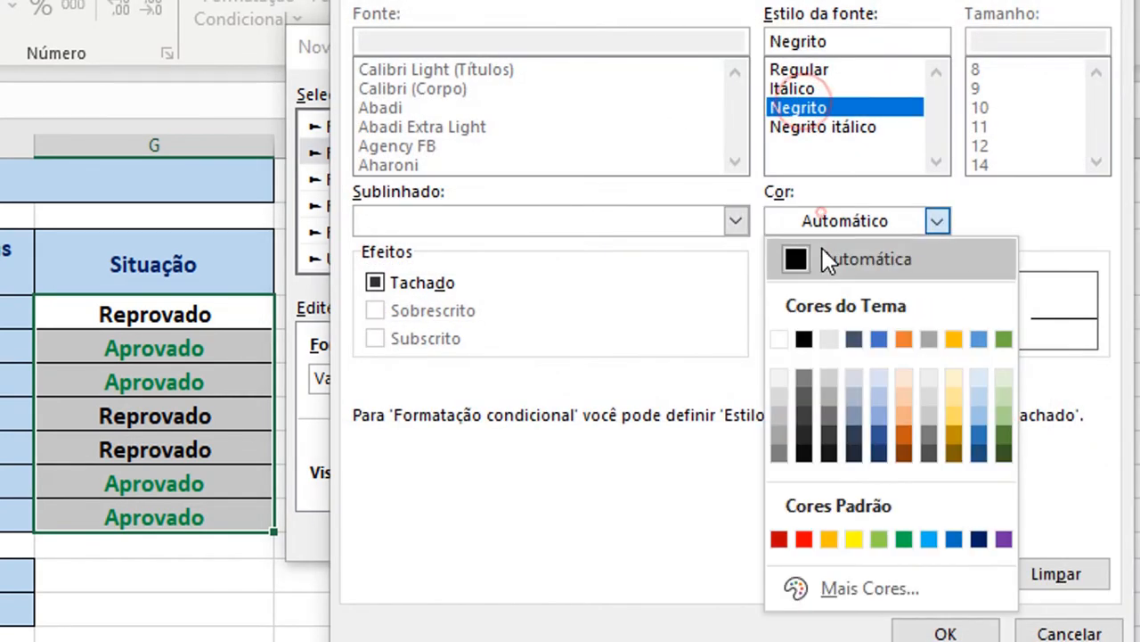
{"action": "left_click", "coordinate": [805, 539]}
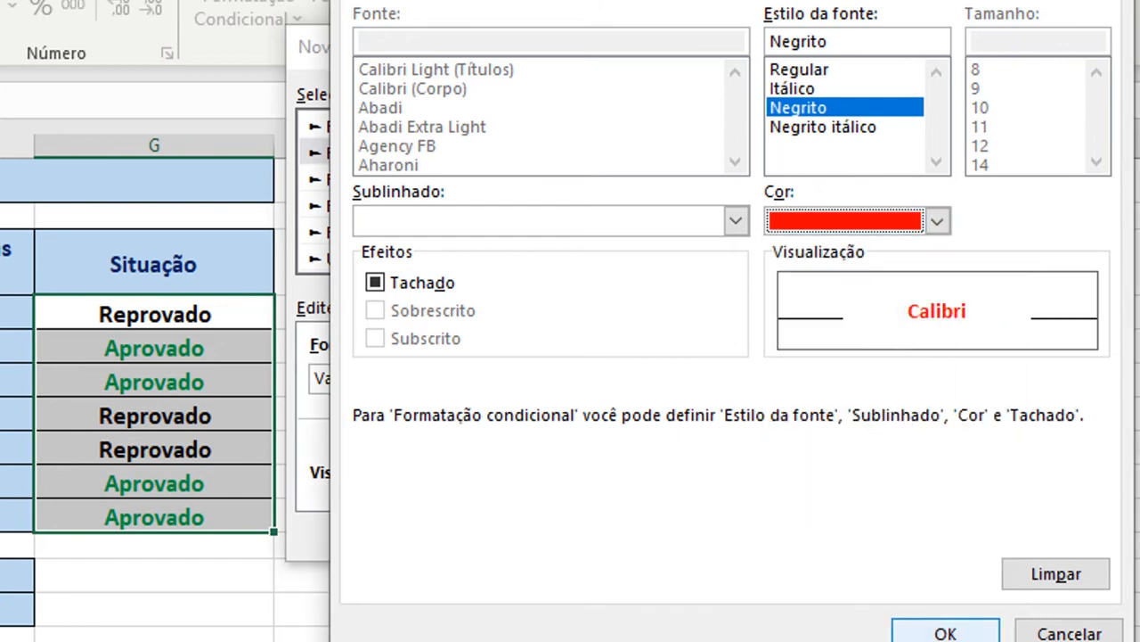
{"action": "left_click", "coordinate": [946, 632]}
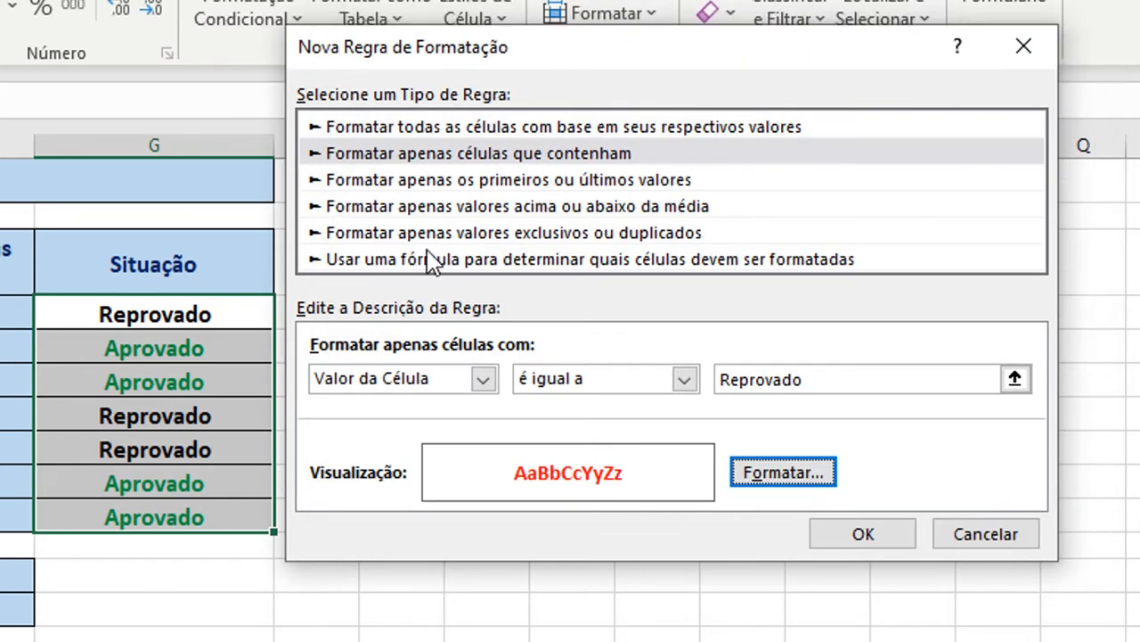
{"action": "left_click", "coordinate": [834, 534]}
Step: Apply the Reprovado and Aprovado rules to G4:G10 and close the rules manager
{"action": "left_click_drag", "start_coordinate": [573, 153], "coordinate": [0, 101]}
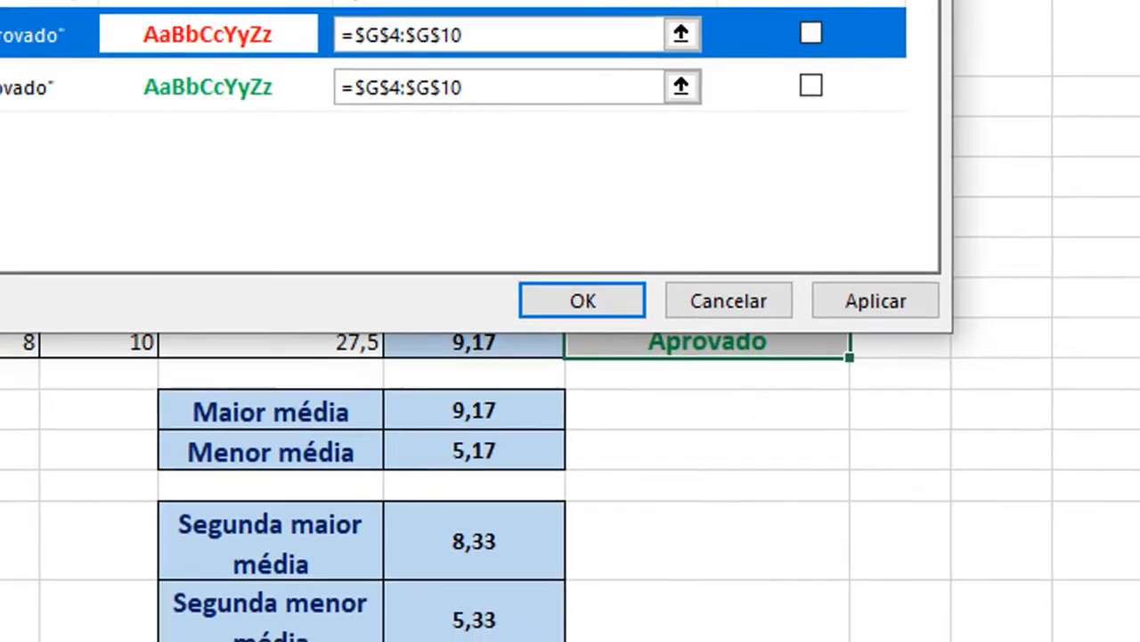
{"action": "left_click_drag", "start_coordinate": [409, 156], "coordinate": [450, 62]}
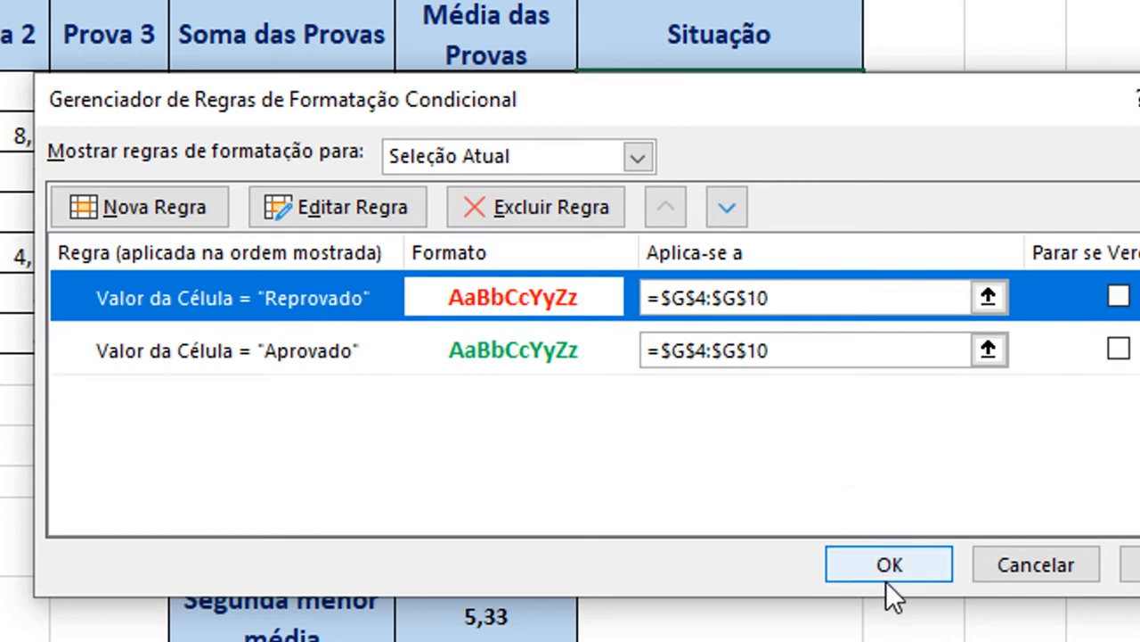
{"action": "left_click", "coordinate": [1124, 565]}
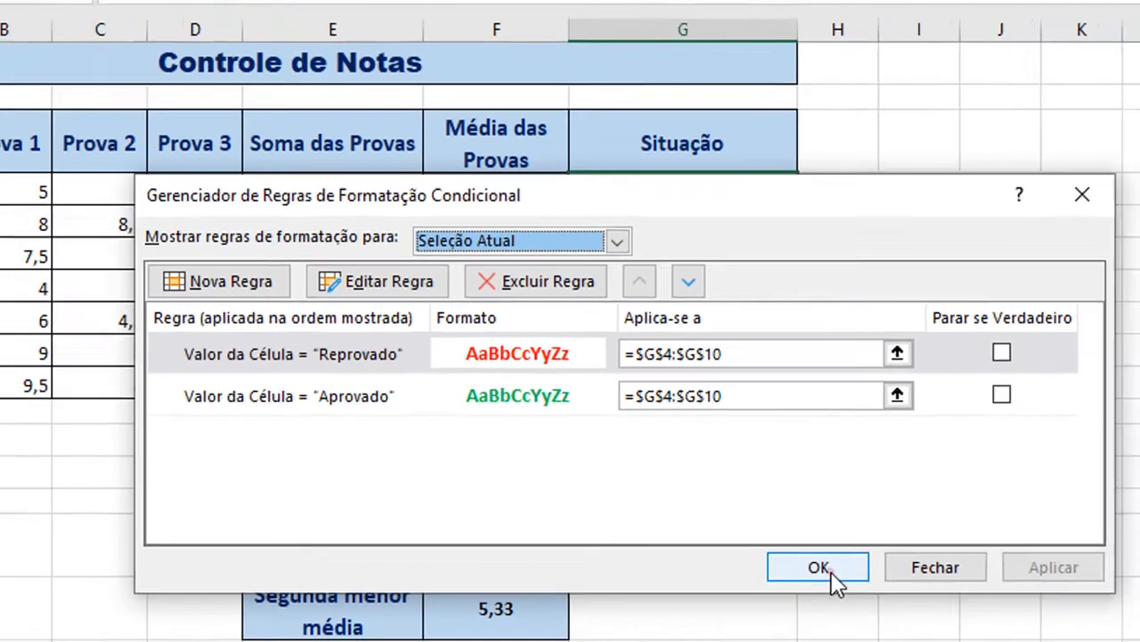
{"action": "left_click", "coordinate": [889, 565]}
Step: Examine the font colors of the Reprovado and Aprovado results in the Situação column
{"action": "left_click", "coordinate": [1015, 134]}
{"action": "left_click_drag", "start_coordinate": [670, 316], "coordinate": [657, 445]}
{"action": "left_click", "coordinate": [796, 334]}
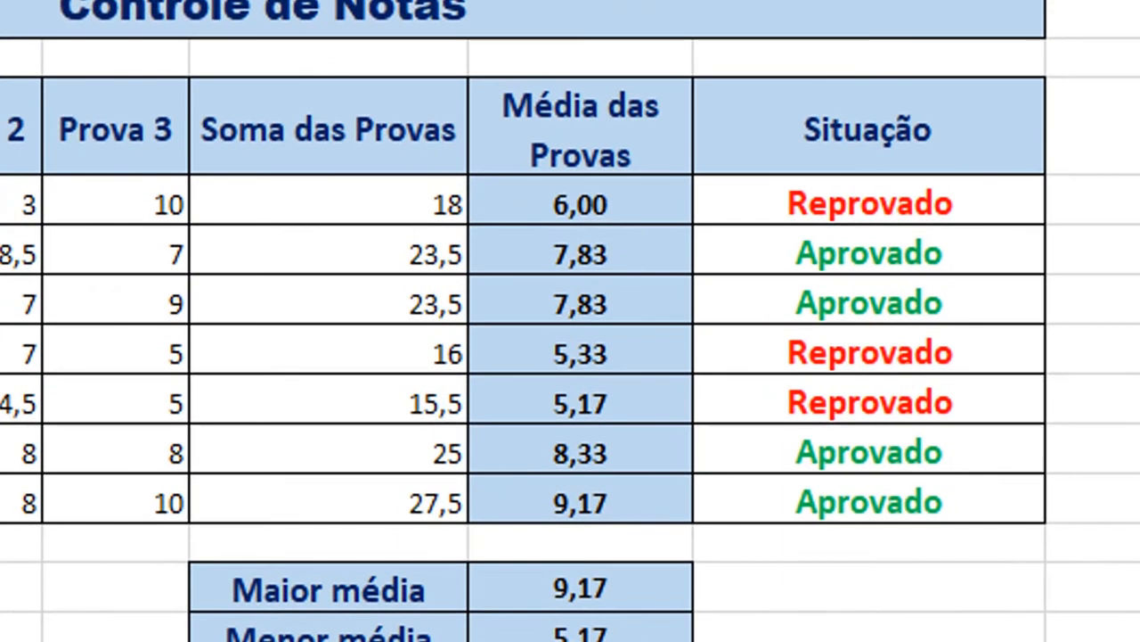
{"action": "left_click", "coordinate": [883, 227]}
{"action": "left_click", "coordinate": [898, 347]}
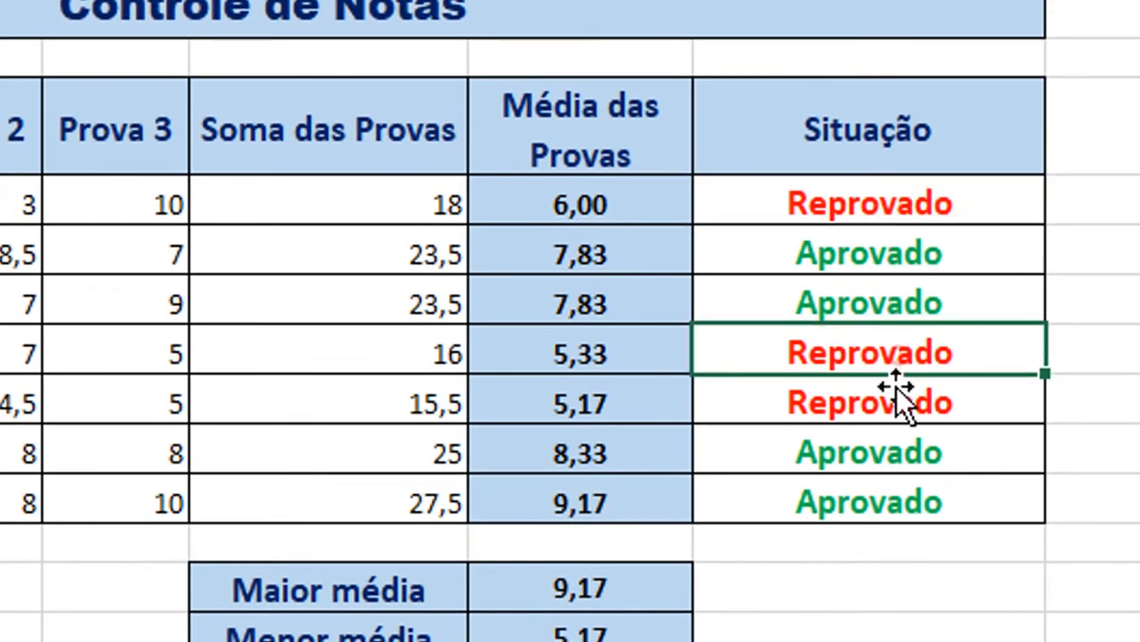
{"action": "left_click", "coordinate": [900, 400]}
{"action": "left_click", "coordinate": [980, 257]}
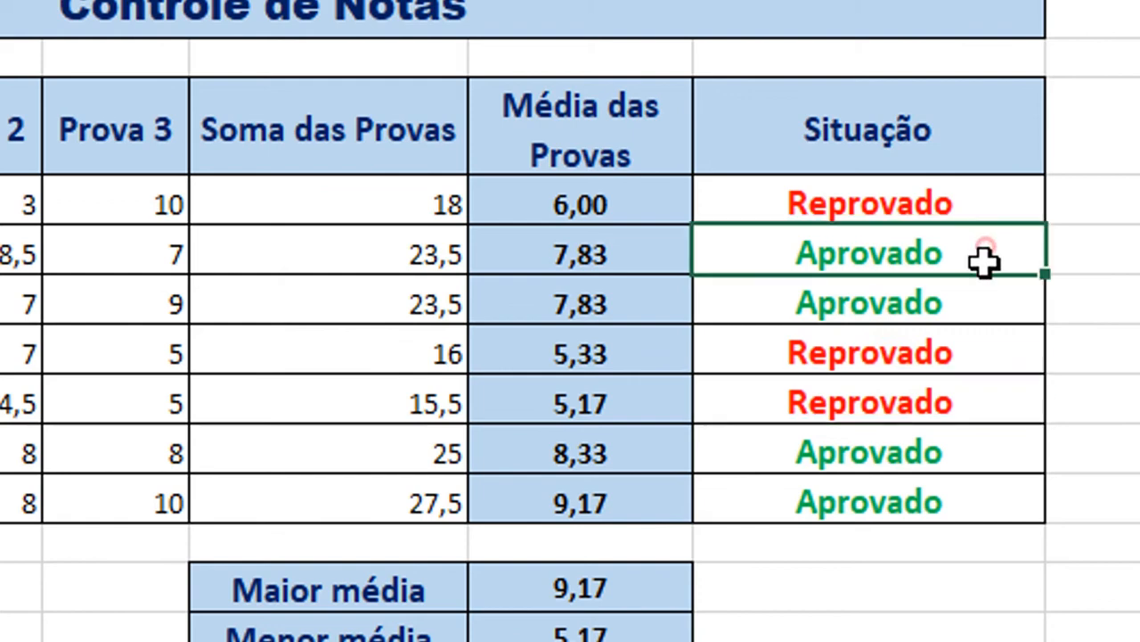
{"action": "left_click", "coordinate": [973, 467]}
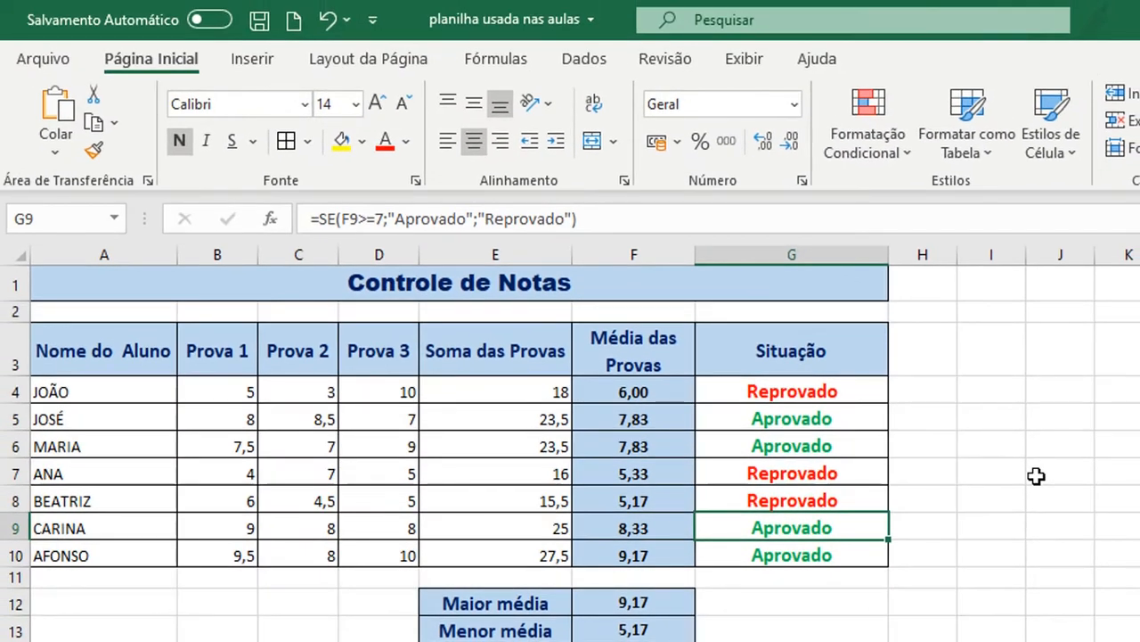
{"action": "left_click", "coordinate": [1036, 475]}
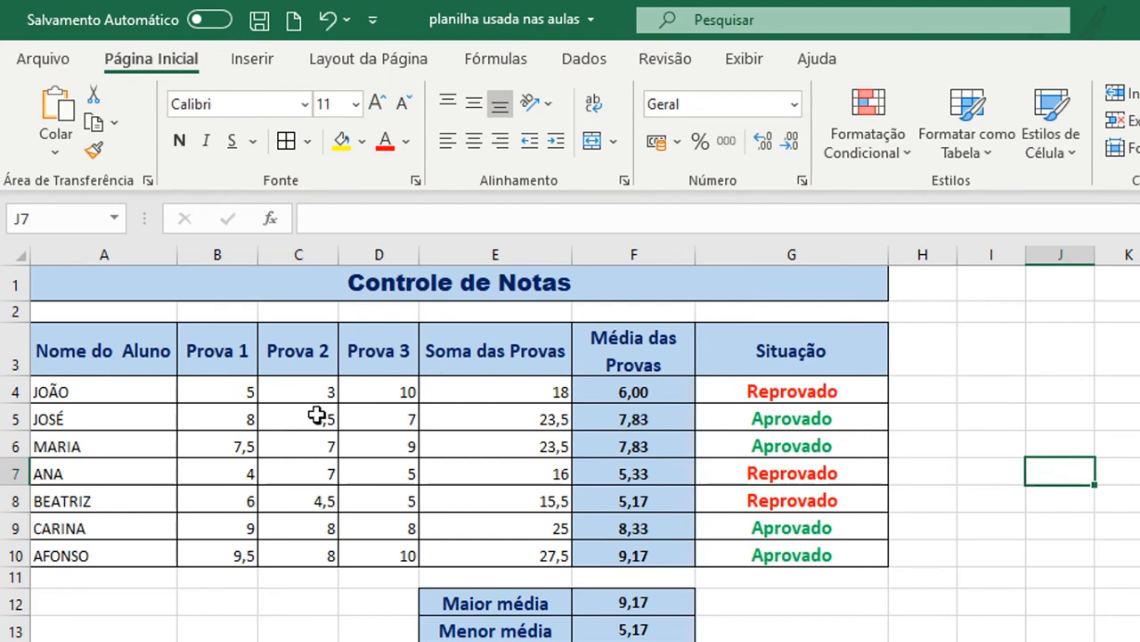
Step: Examine the first student's test grades, sum, average and Situação result across row 4
{"action": "left_click", "coordinate": [866, 397]}
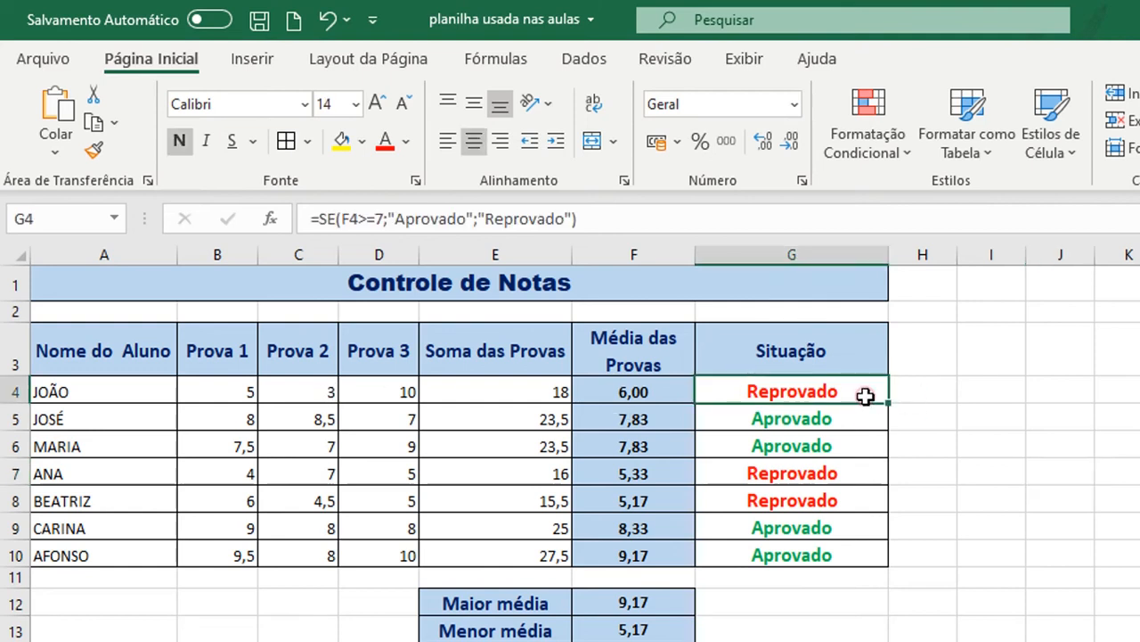
{"action": "left_click", "coordinate": [232, 389]}
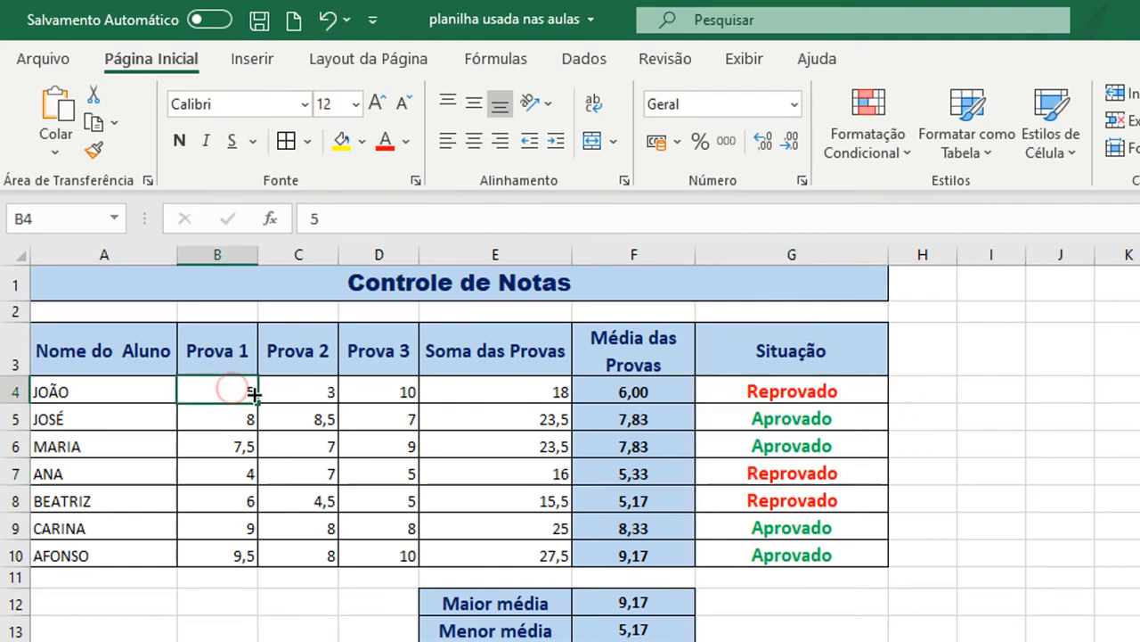
{"action": "left_click", "coordinate": [308, 382]}
{"action": "left_click", "coordinate": [231, 390]}
{"action": "left_click", "coordinate": [284, 390]}
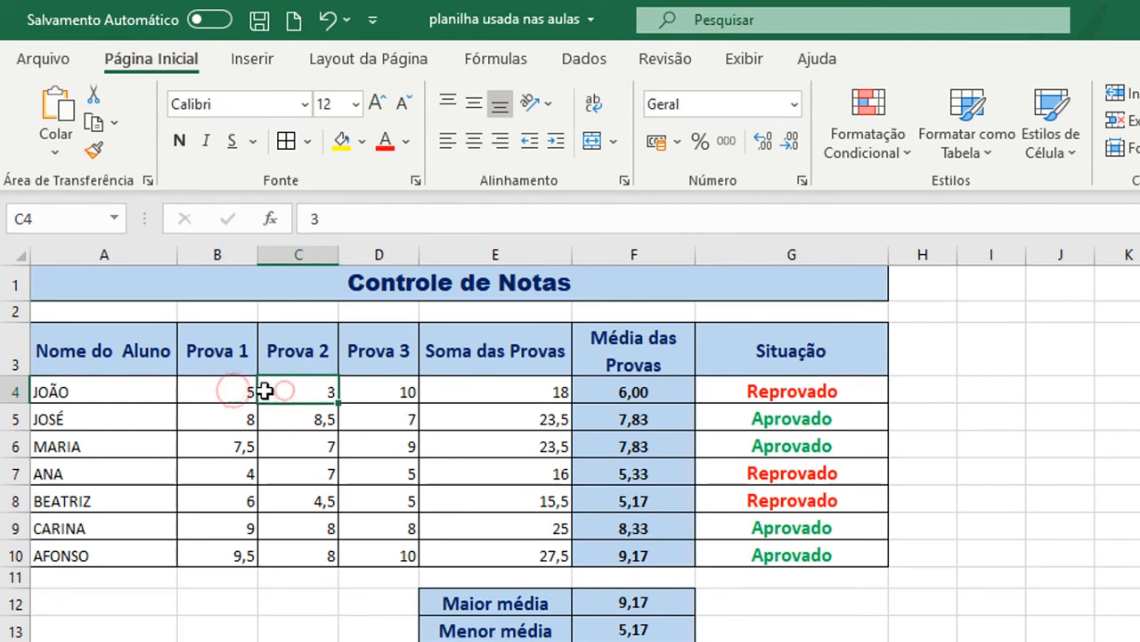
{"action": "left_click", "coordinate": [233, 390]}
{"action": "left_click", "coordinate": [290, 388]}
{"action": "left_click", "coordinate": [486, 389]}
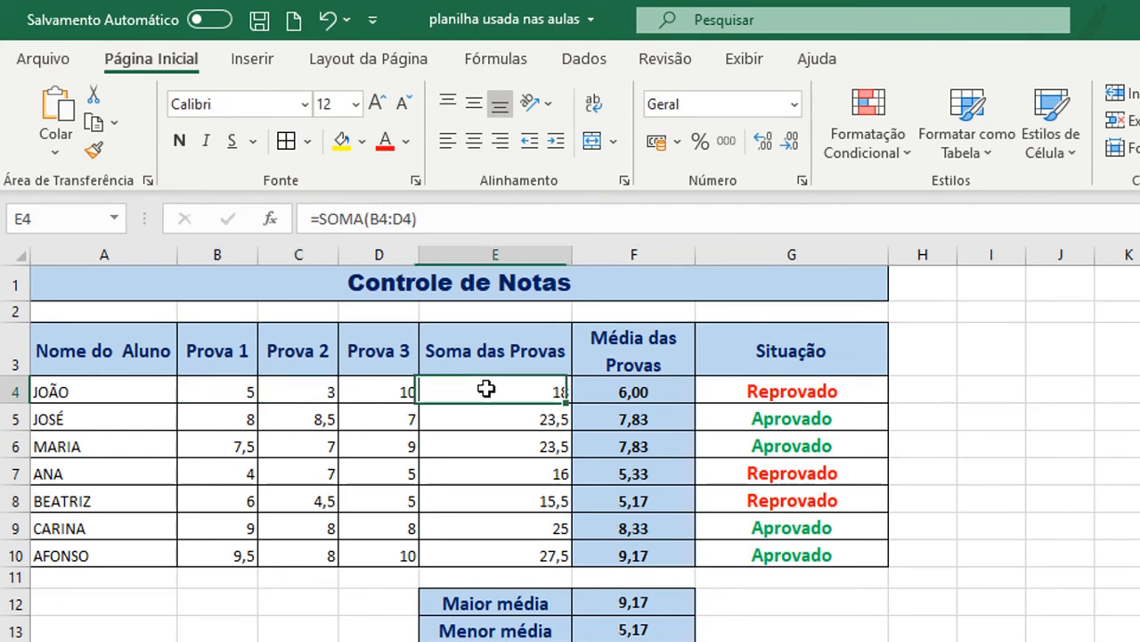
{"action": "left_click", "coordinate": [621, 389]}
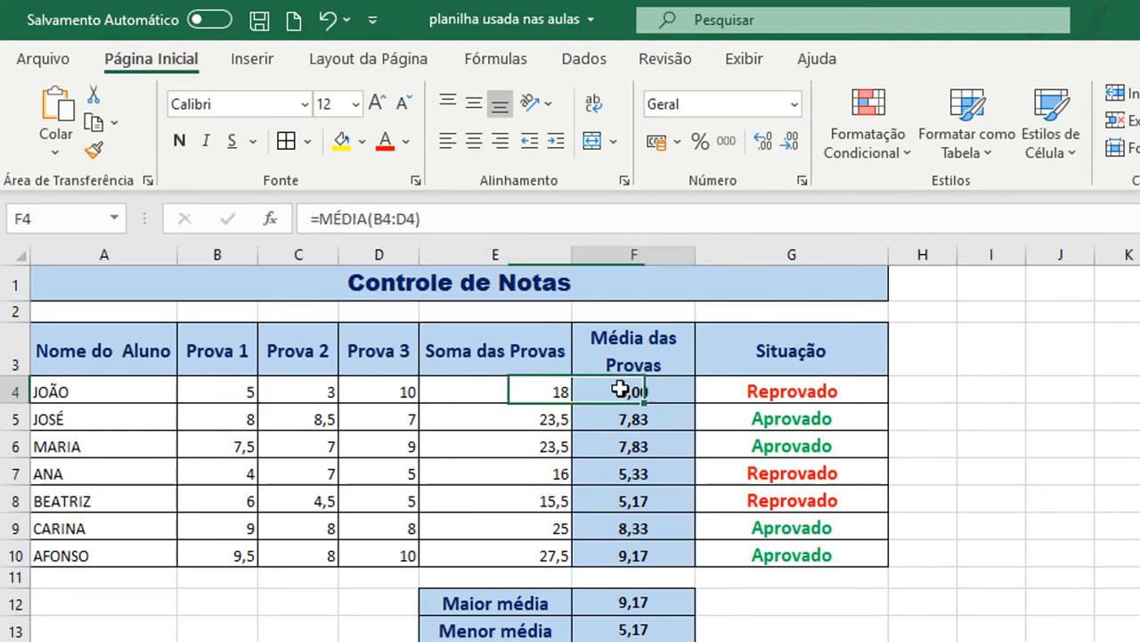
{"action": "left_click", "coordinate": [756, 389]}
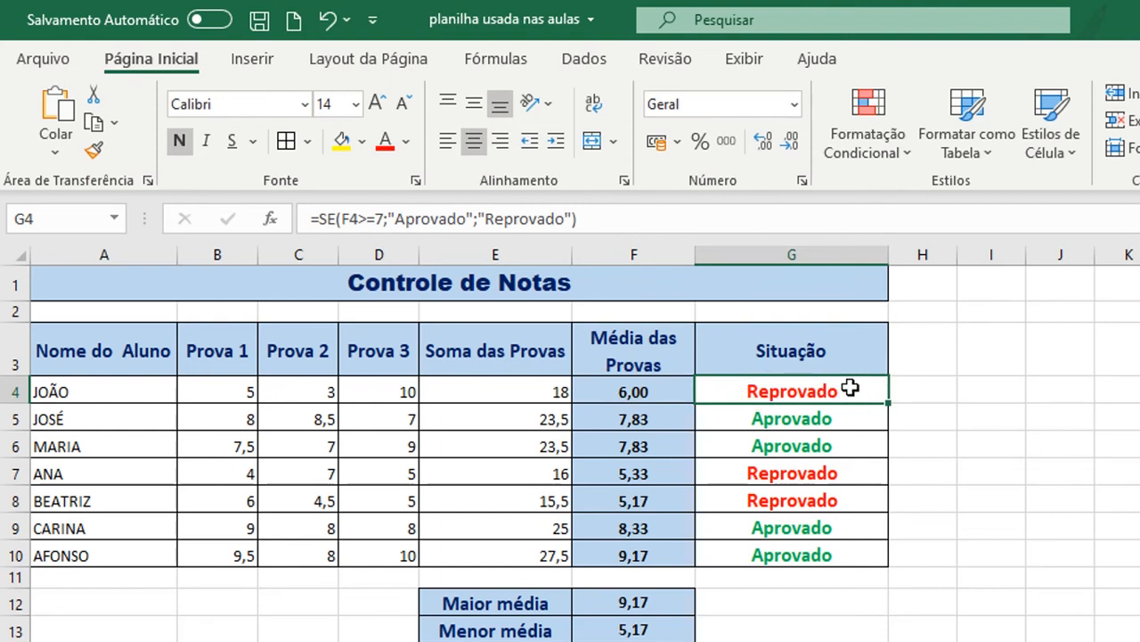
Step: Set the first student's Prova 1 grade in B4 to 10 and check that row's sum, average and Situação
{"action": "left_click", "coordinate": [205, 385]}
{"action": "key", "text": "Delete"}
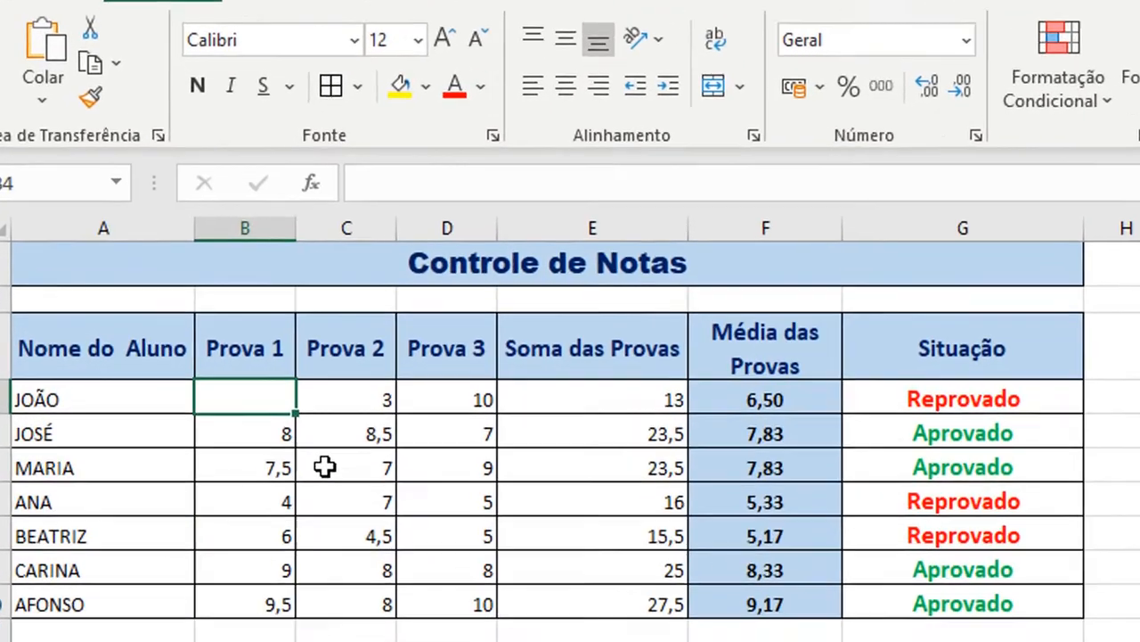
{"action": "type", "text": "10"}
{"action": "key", "text": "Return"}
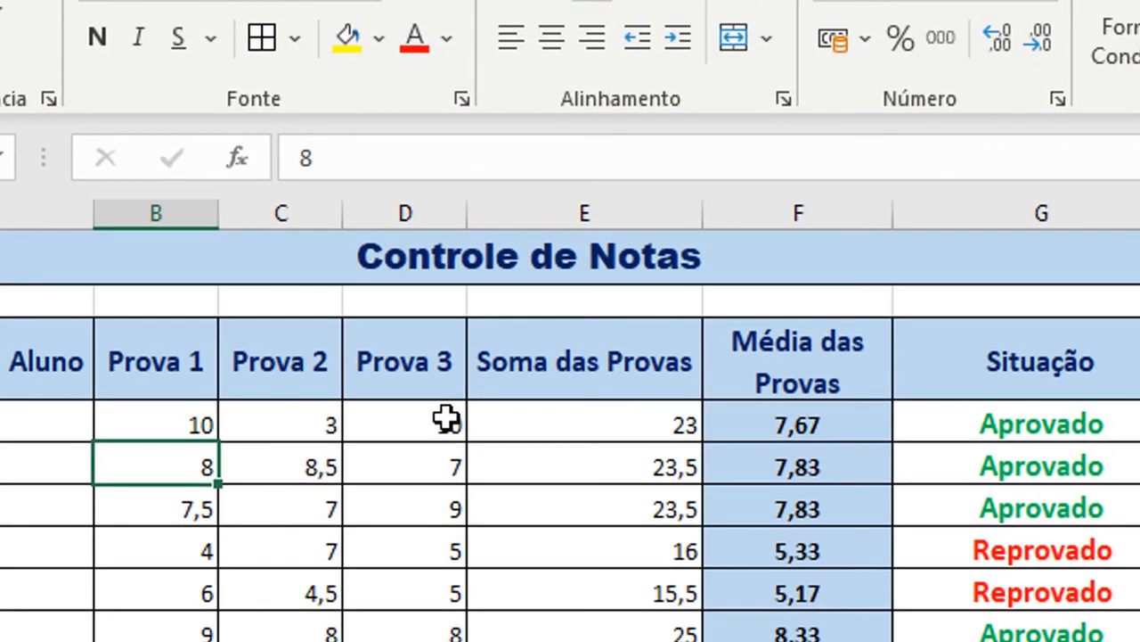
{"action": "left_click", "coordinate": [588, 420]}
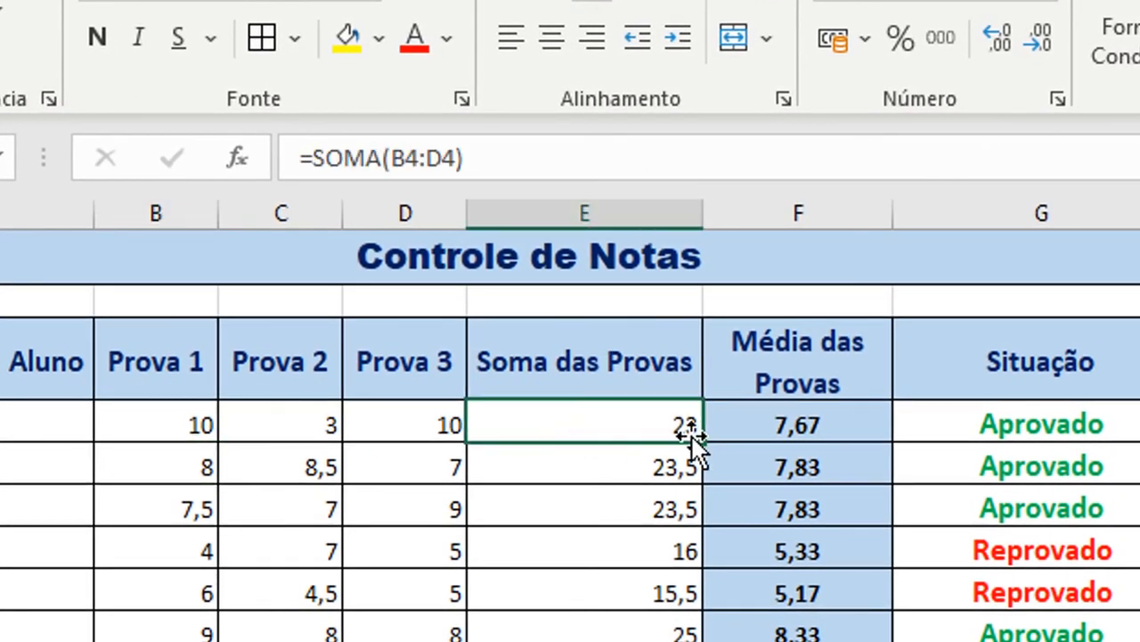
{"action": "left_click", "coordinate": [849, 422]}
{"action": "left_click", "coordinate": [967, 419]}
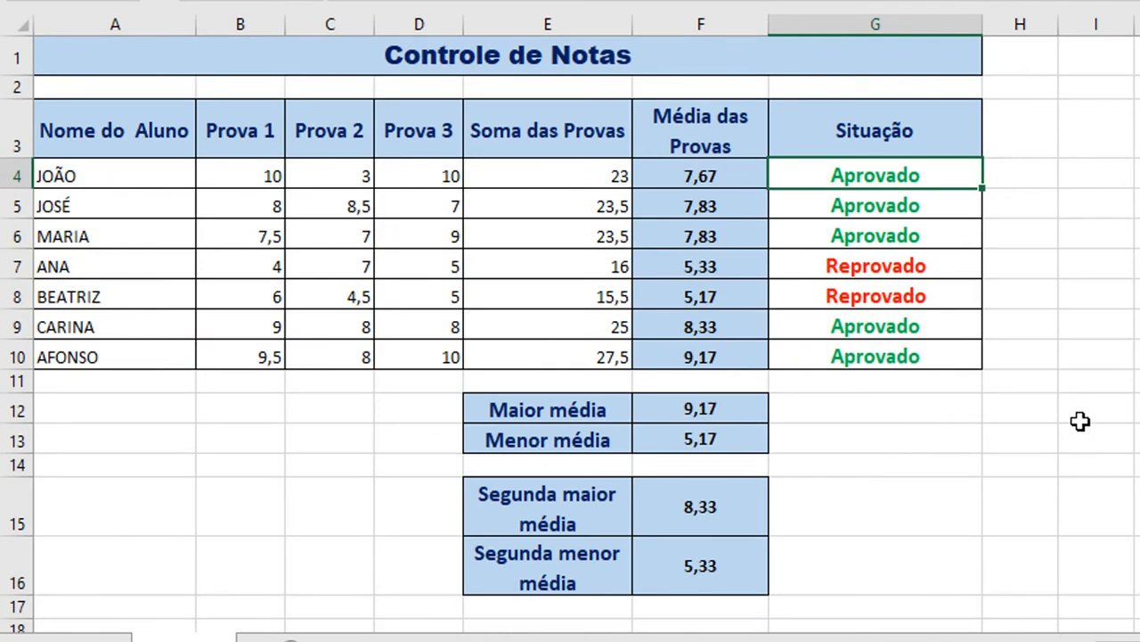
Step: Apply conditional-formatting data bars (Barras de Dados) with a blue gradient fill to the averages in F4:F10
{"action": "left_click_drag", "start_coordinate": [701, 175], "coordinate": [682, 357]}
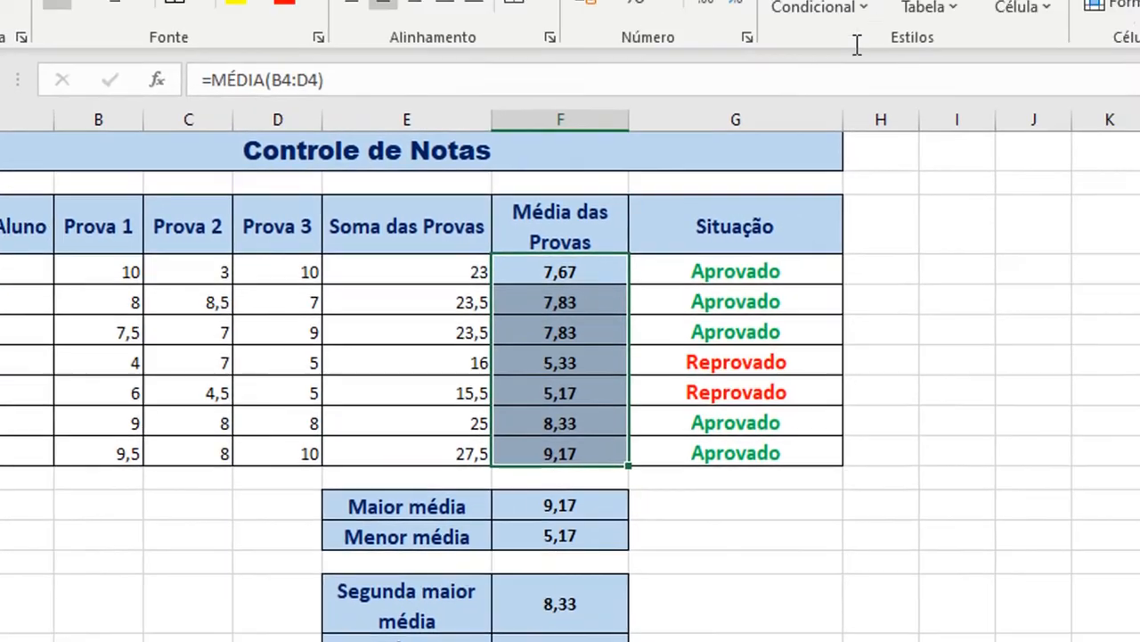
{"action": "left_click", "coordinate": [751, 92]}
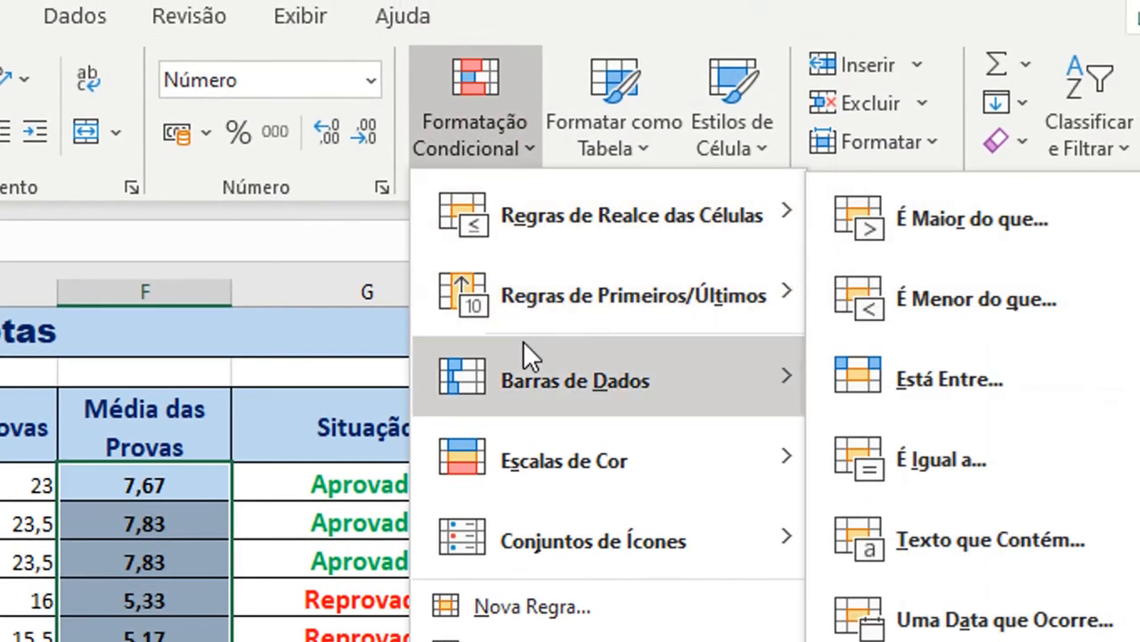
{"action": "mouse_move", "coordinate": [521, 377]}
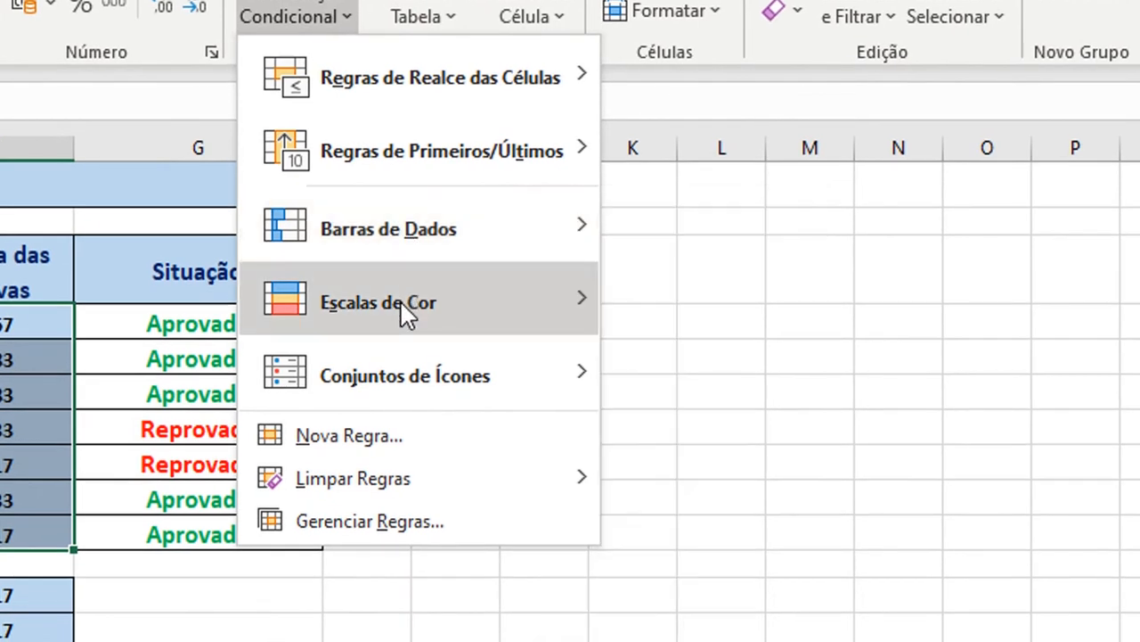
{"action": "mouse_move", "coordinate": [410, 240]}
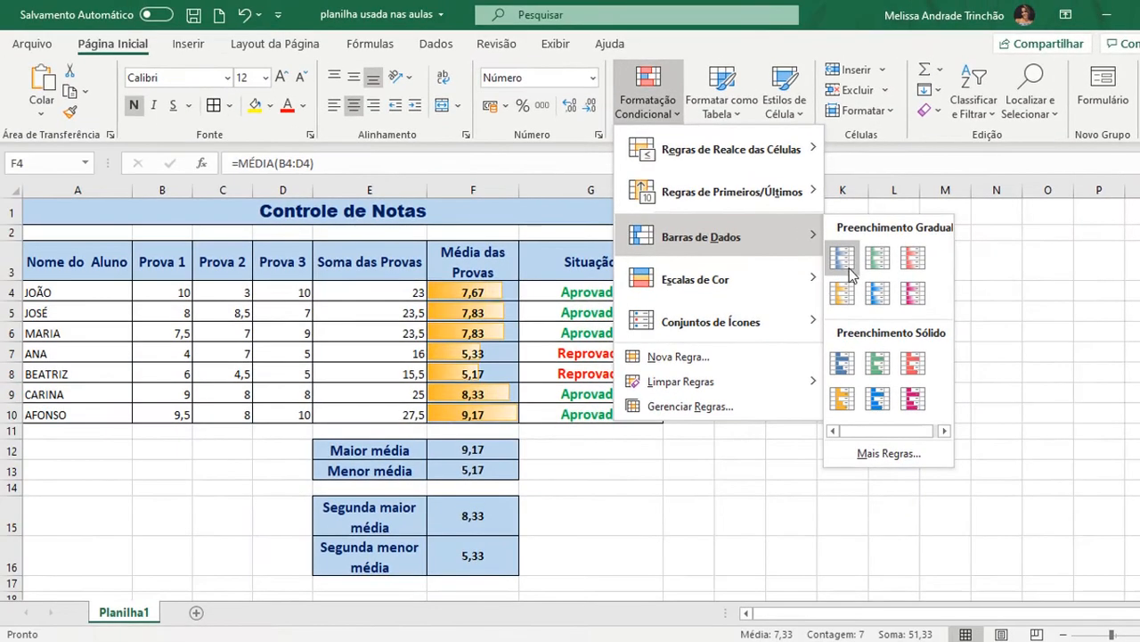
{"action": "left_click", "coordinate": [652, 446]}
{"action": "left_click", "coordinate": [684, 488]}
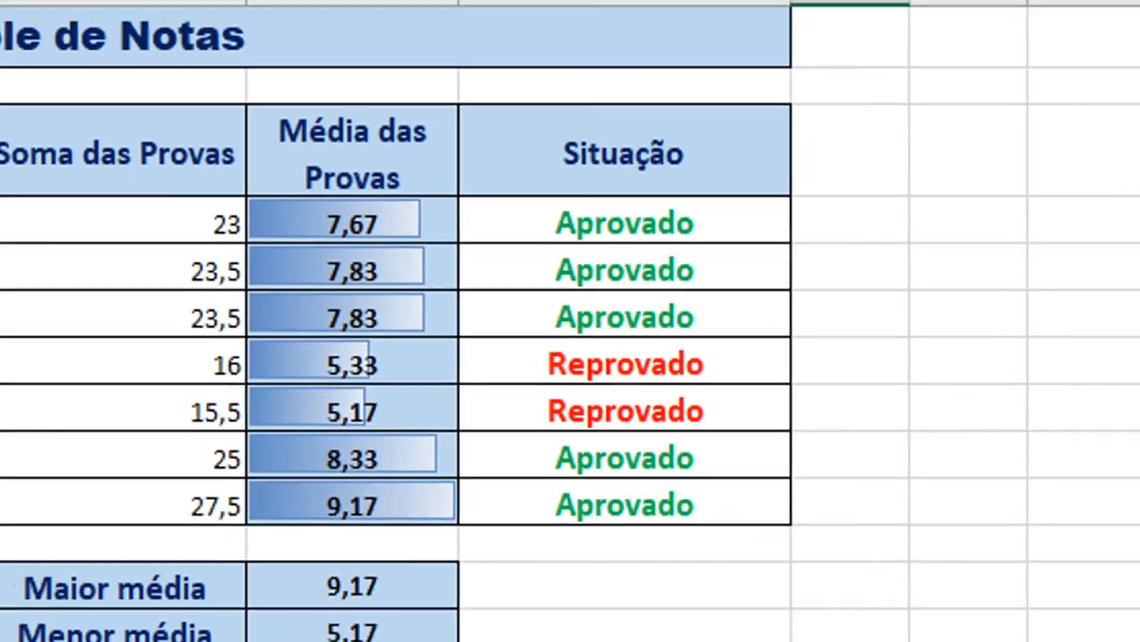
Step: Apply a conditional-formatting color scale (Escalas de Cor) to B4:E10 with red for high values, yellow for middle and green for low
{"action": "left_click_drag", "start_coordinate": [85, 330], "coordinate": [352, 470]}
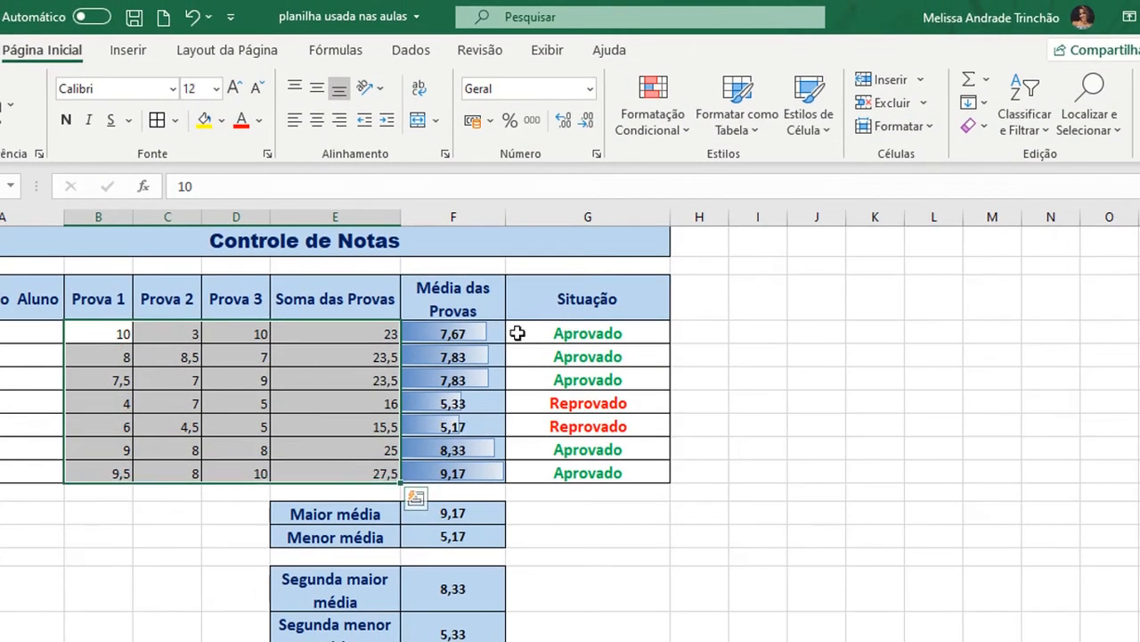
{"action": "left_click", "coordinate": [682, 132]}
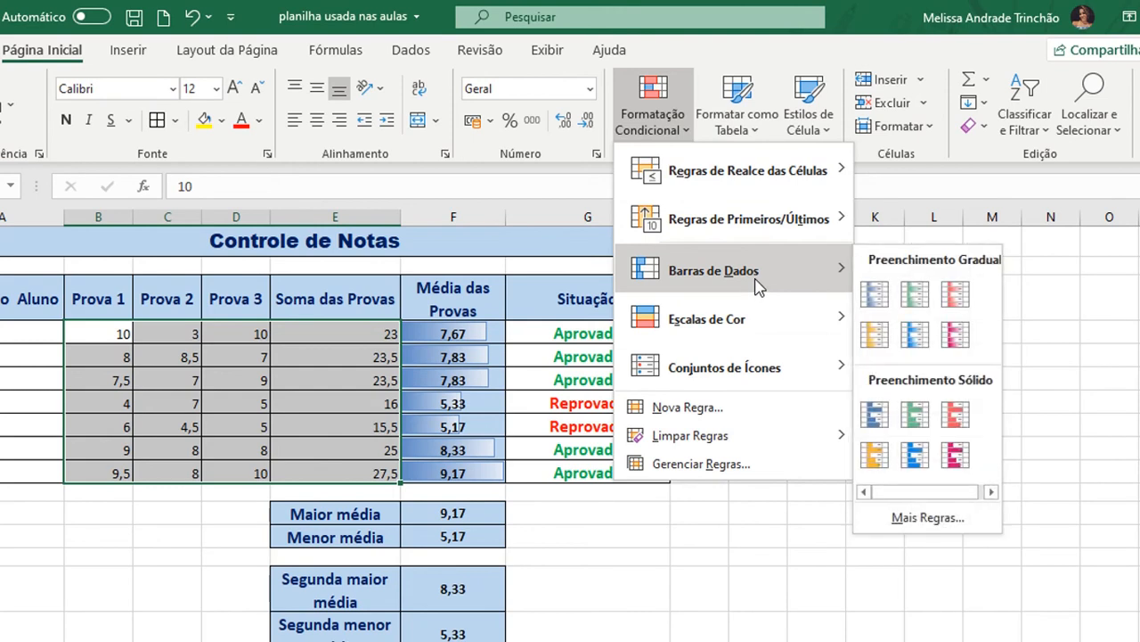
{"action": "mouse_move", "coordinate": [778, 307]}
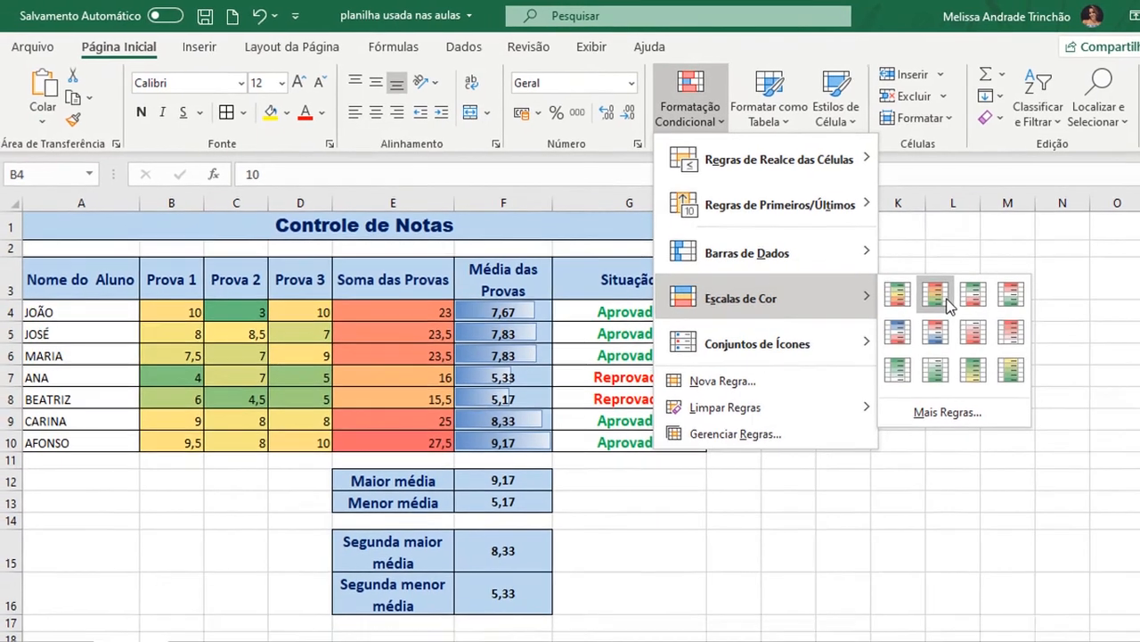
{"action": "left_click", "coordinate": [914, 314]}
{"action": "left_click", "coordinate": [896, 376]}
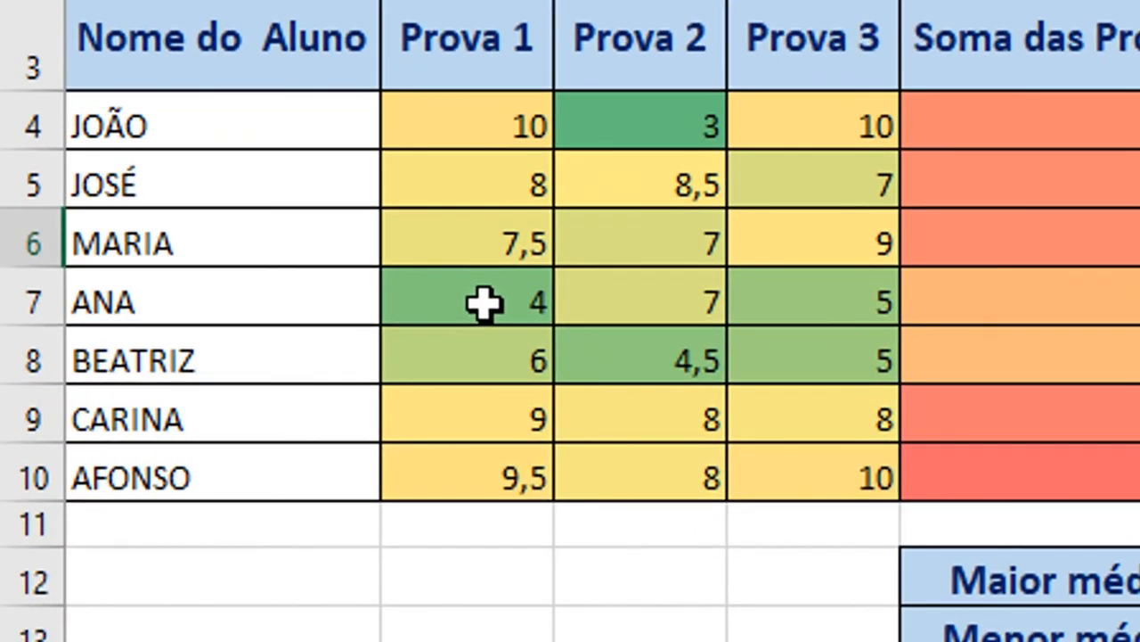
Step: Try a Prova 1 grade of 9 in B7 to test how the color scale and Situação respond
{"action": "left_click", "coordinate": [178, 378]}
{"action": "left_click", "coordinate": [483, 304]}
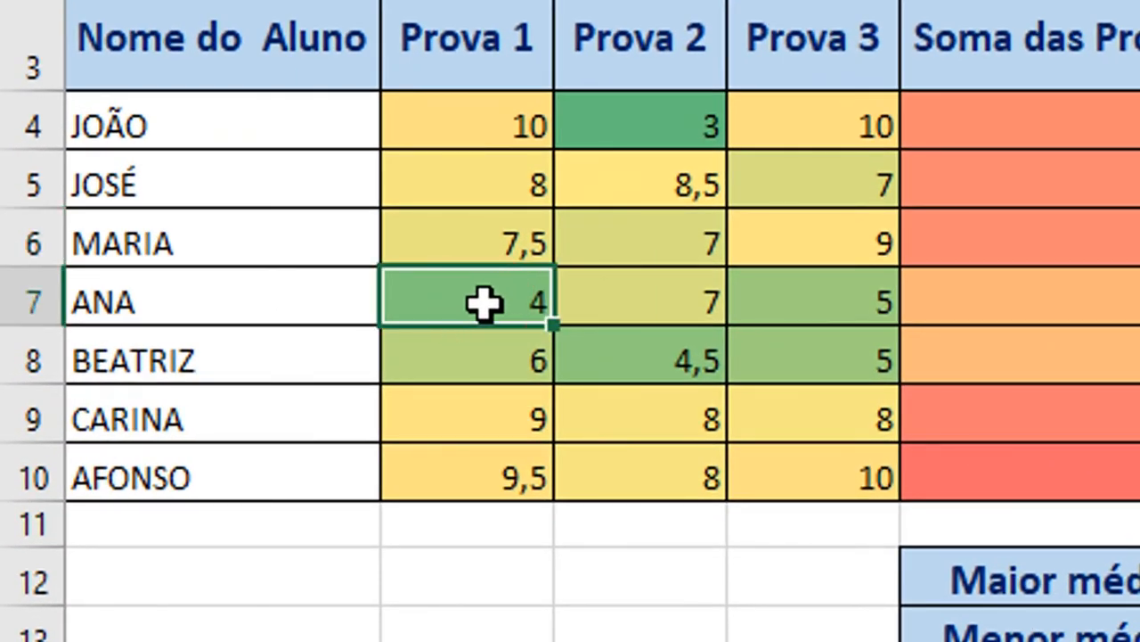
{"action": "type", "text": "9"}
{"action": "key", "text": "Return"}
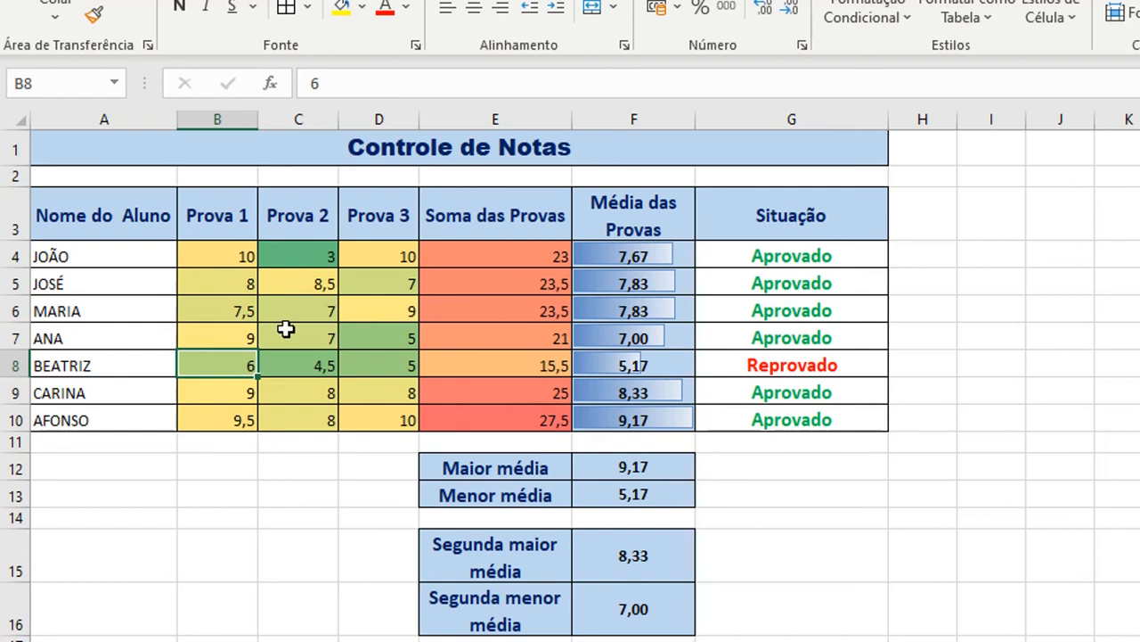
Step: Undo the Prova 1 grade change in B7 and deselect the cell
{"action": "key", "text": "ctrl+z"}
{"action": "key", "text": "ctrl+z"}
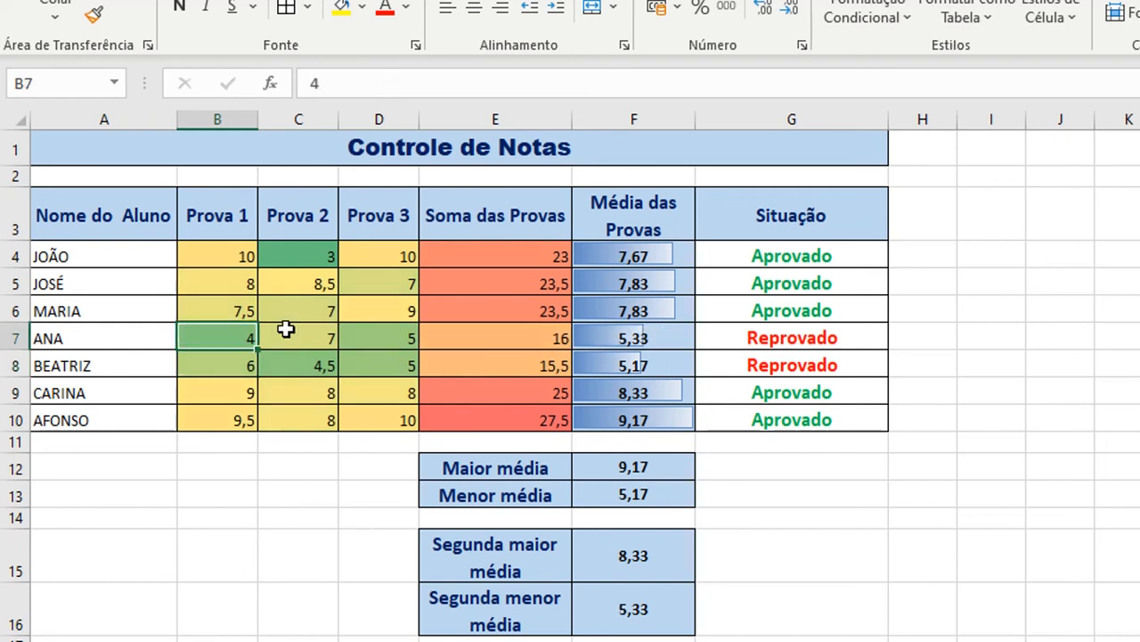
{"action": "left_click", "coordinate": [1023, 298]}
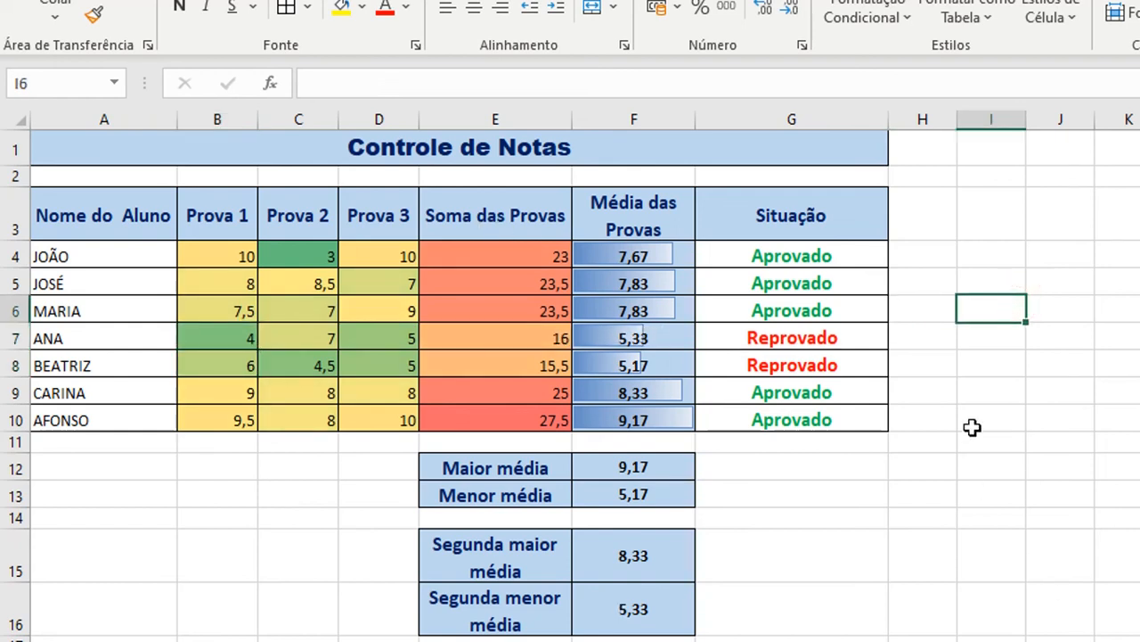
Step: Look through the conditional formatting categories, from data bars to icon sets (Conjuntos de Ícones), and view the rules manager
{"action": "left_click", "coordinate": [906, 24]}
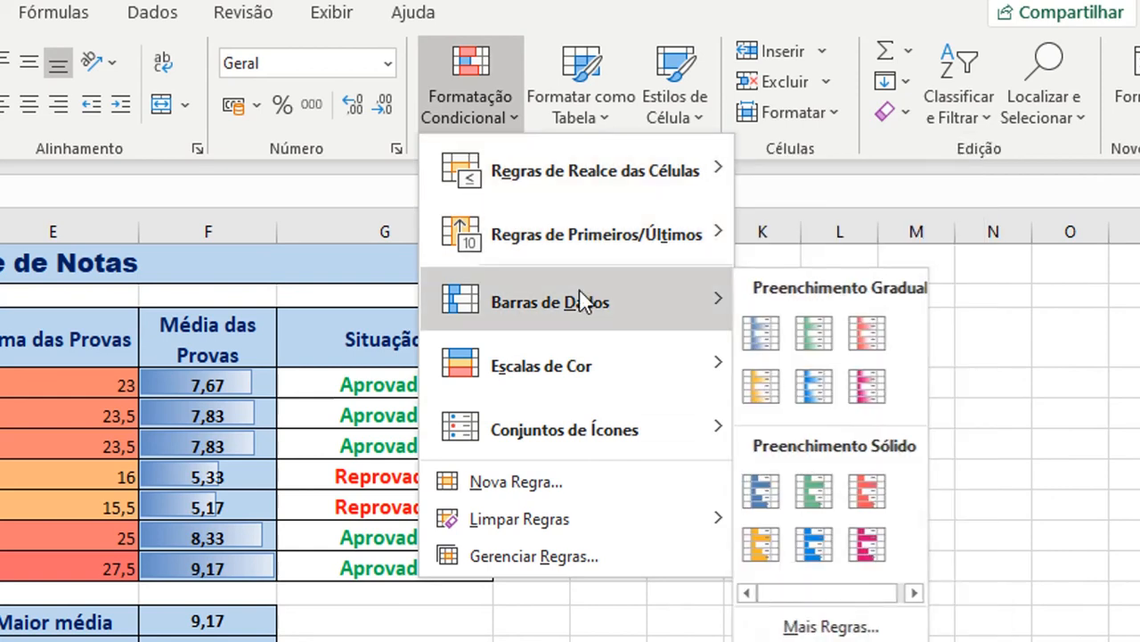
{"action": "mouse_move", "coordinate": [580, 363]}
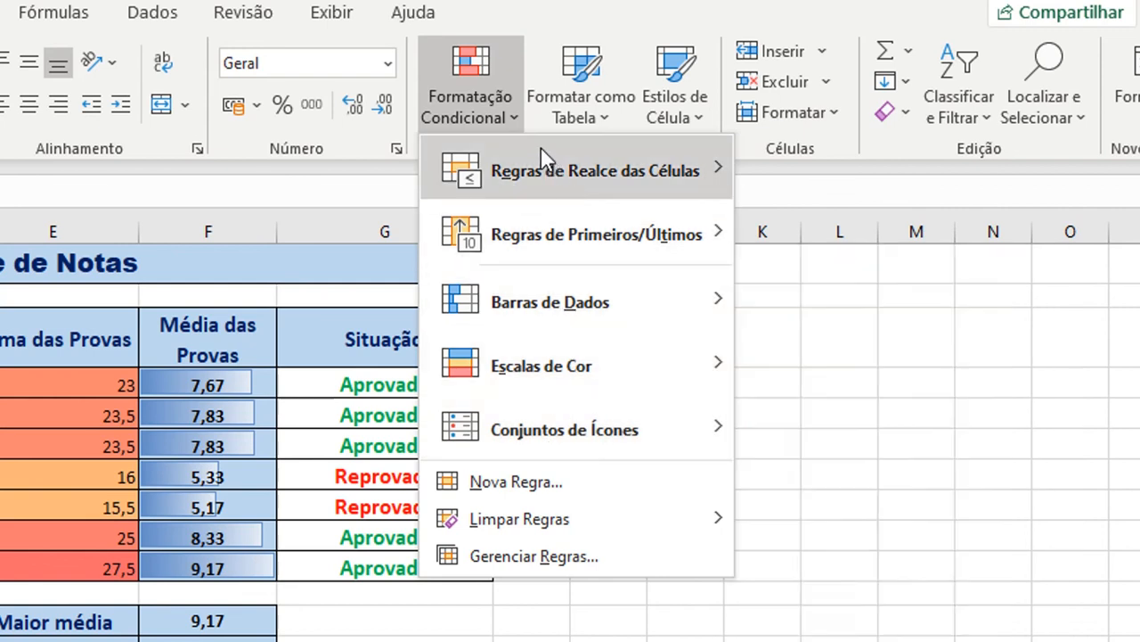
{"action": "mouse_move", "coordinate": [545, 160]}
{"action": "left_click", "coordinate": [517, 119]}
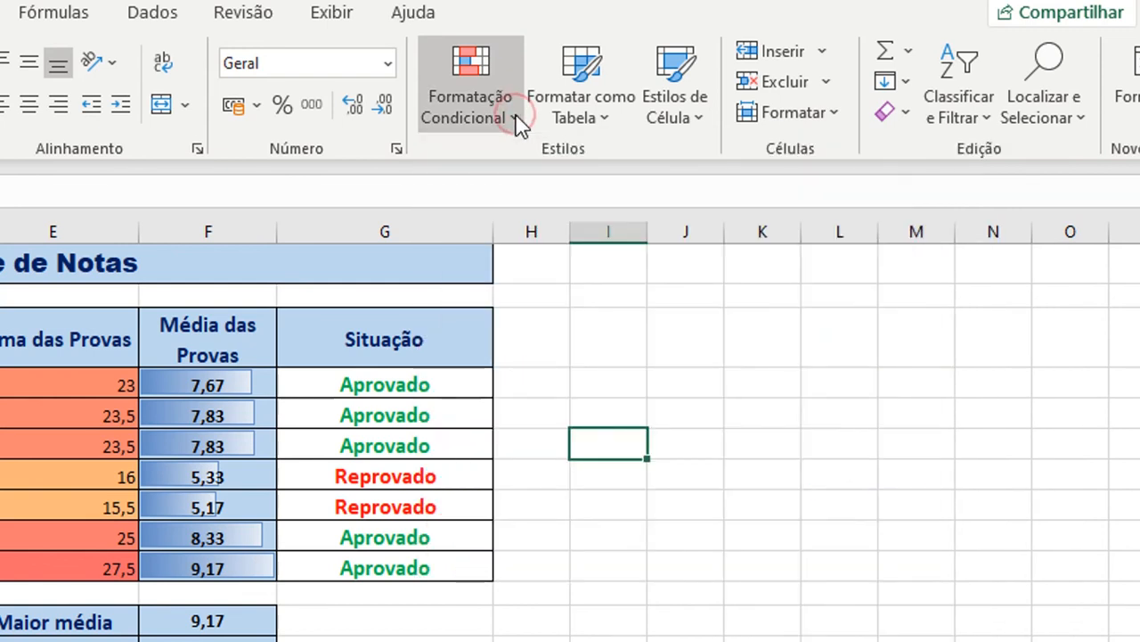
{"action": "left_click", "coordinate": [516, 124]}
{"action": "mouse_move", "coordinate": [521, 441]}
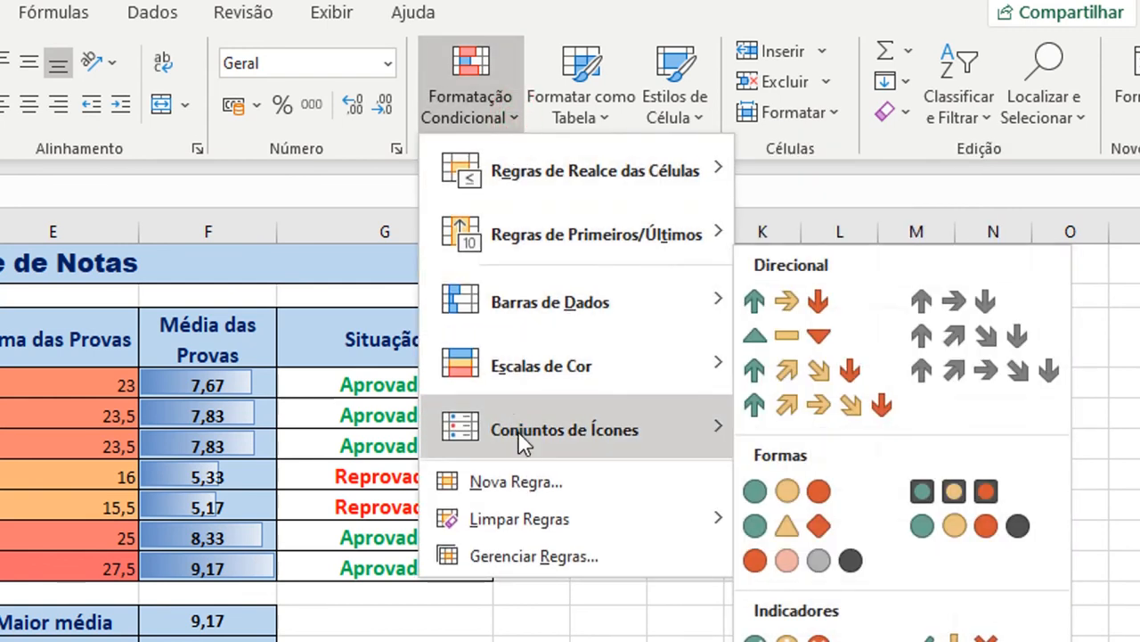
{"action": "left_click", "coordinate": [535, 557]}
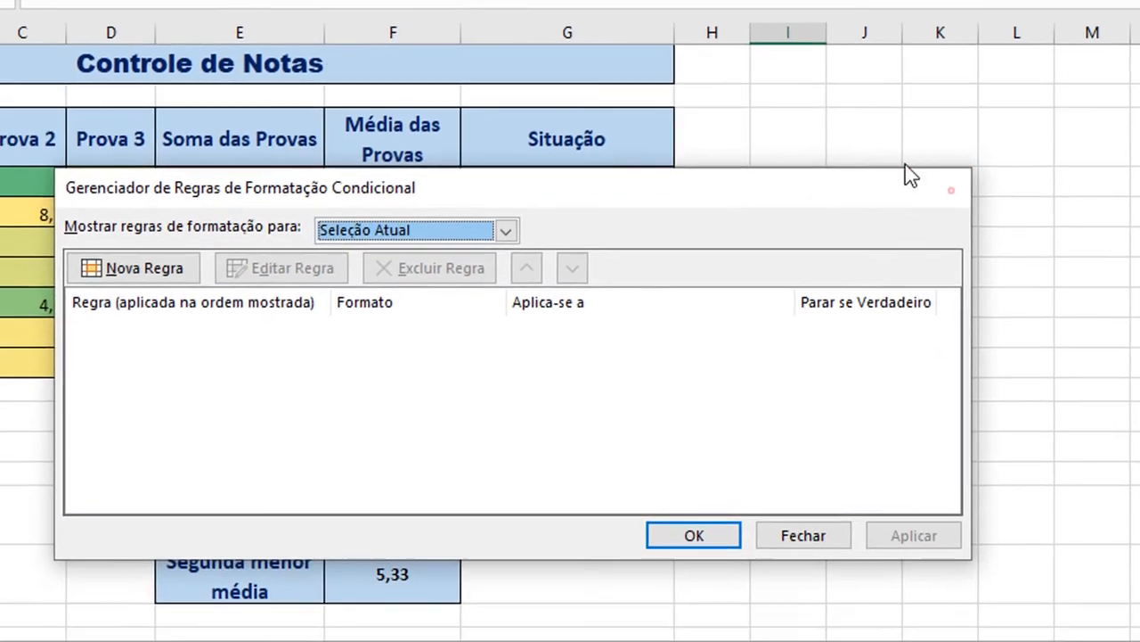
{"action": "left_click", "coordinate": [951, 190]}
Step: Examine the new formatting rule types and the comparison operators offered for Formatar apenas células que contenham, without creating a rule
{"action": "left_click", "coordinate": [651, 0]}
{"action": "left_click", "coordinate": [718, 279]}
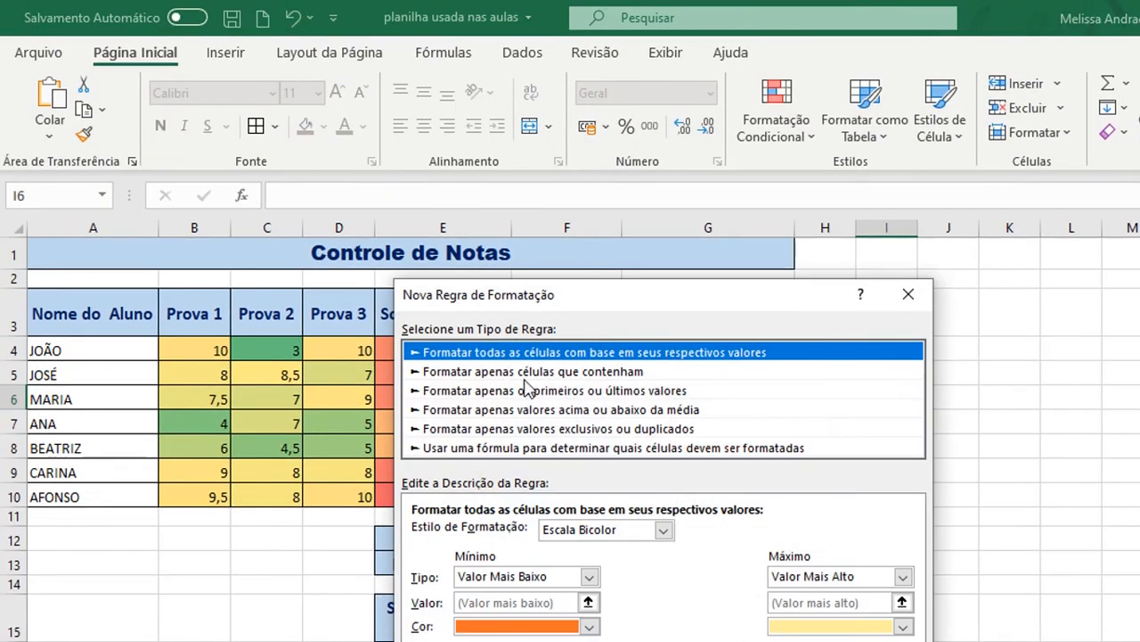
{"action": "left_click", "coordinate": [522, 372]}
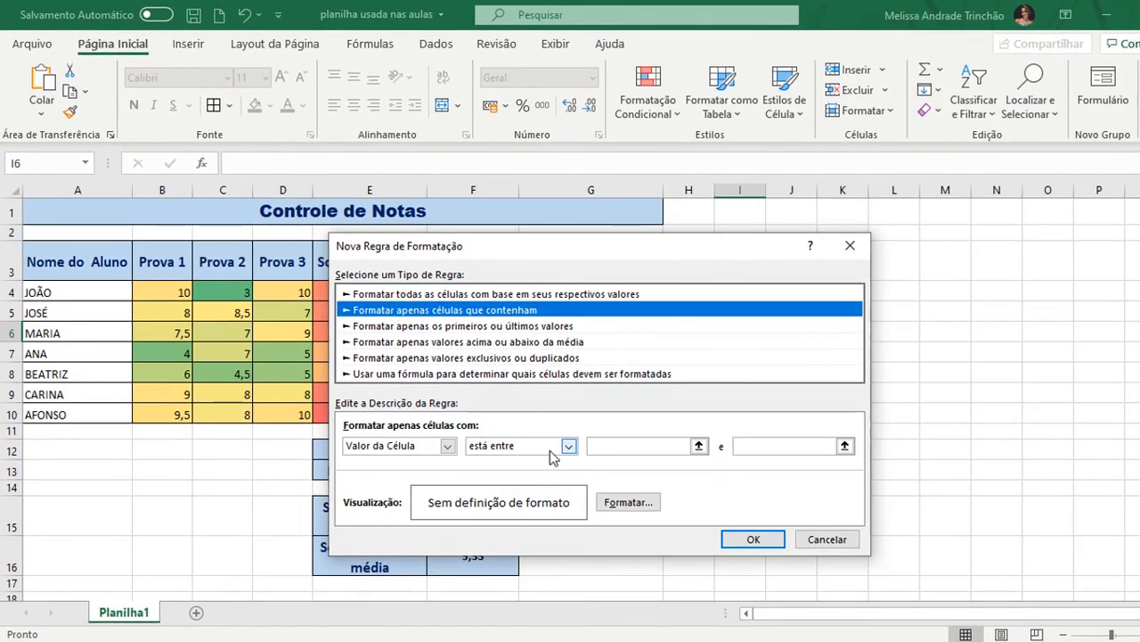
{"action": "left_click", "coordinate": [567, 445]}
{"action": "left_click", "coordinate": [517, 482]}
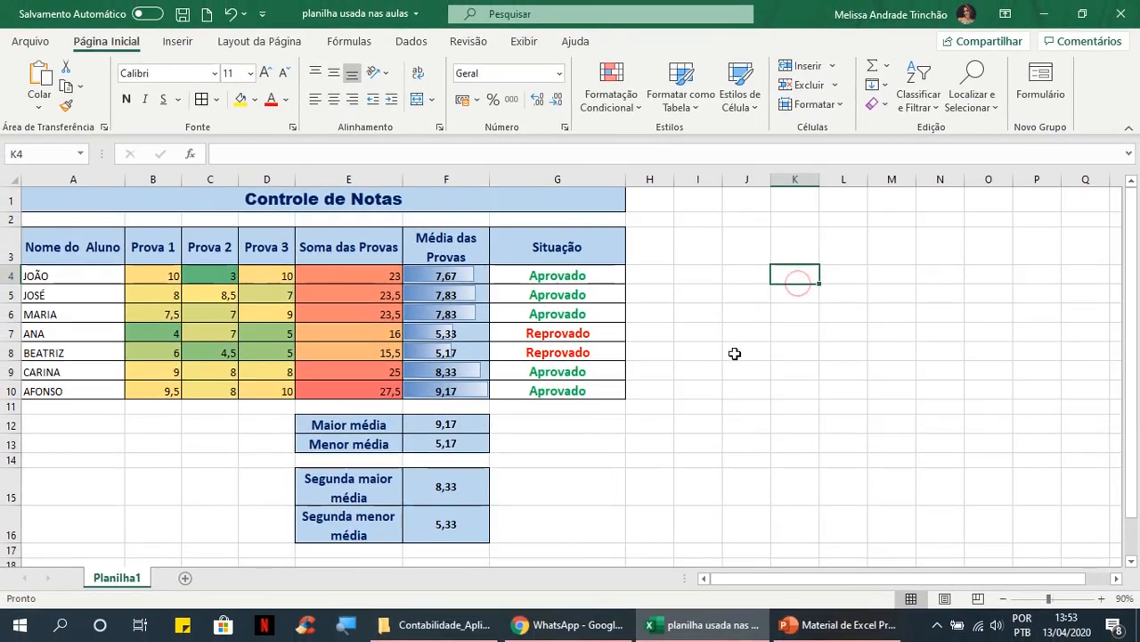
Step: Review the Situação results in G4:G10 and the SE formulas behind individual cells
{"action": "left_click_drag", "start_coordinate": [504, 279], "coordinate": [538, 388]}
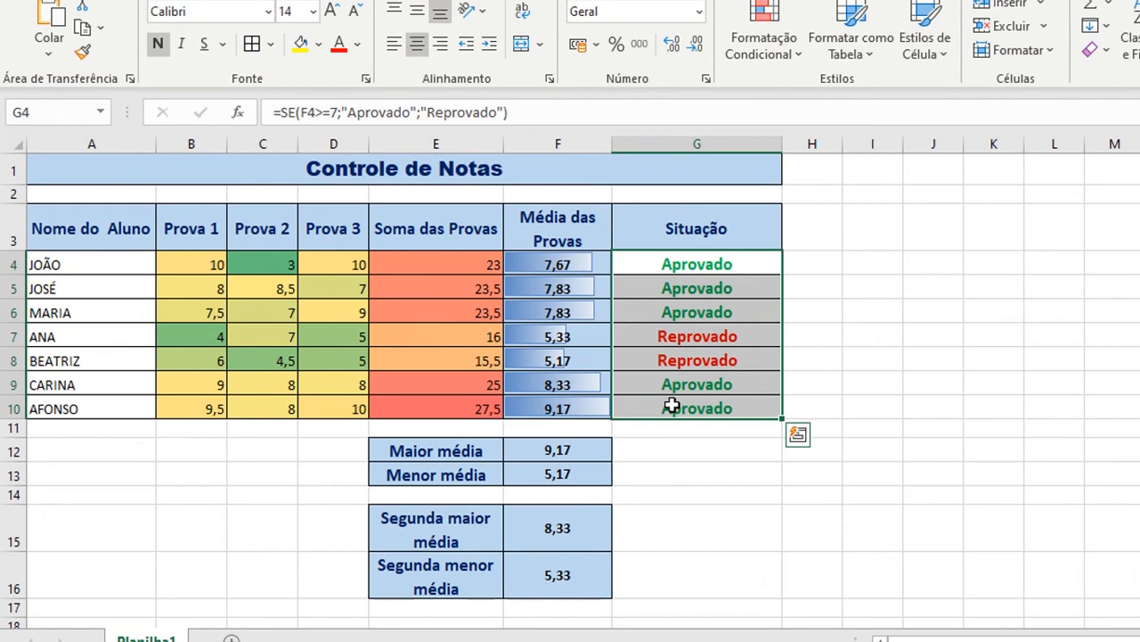
{"action": "left_click", "coordinate": [880, 336]}
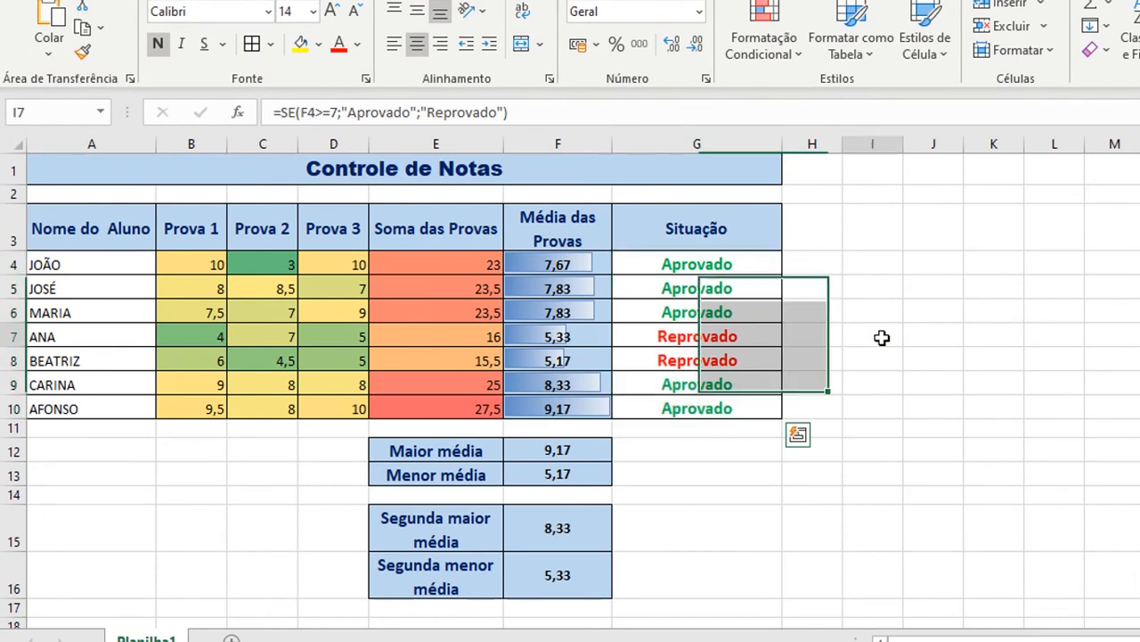
{"action": "left_click", "coordinate": [747, 260]}
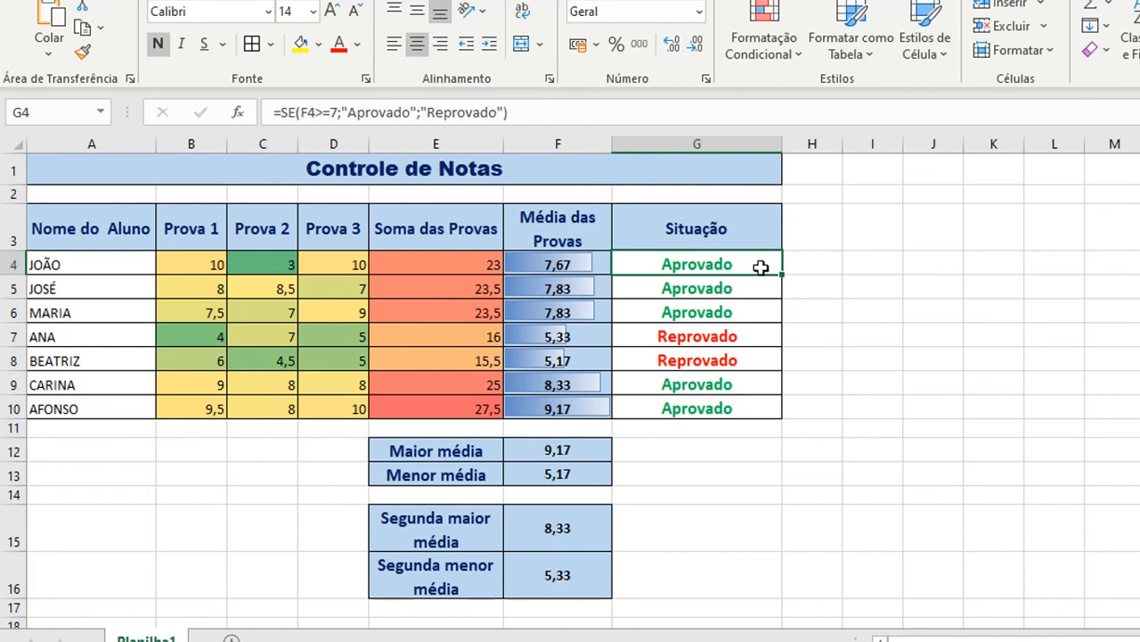
{"action": "left_click", "coordinate": [704, 316]}
{"action": "left_click", "coordinate": [693, 375]}
{"action": "left_click", "coordinate": [715, 408]}
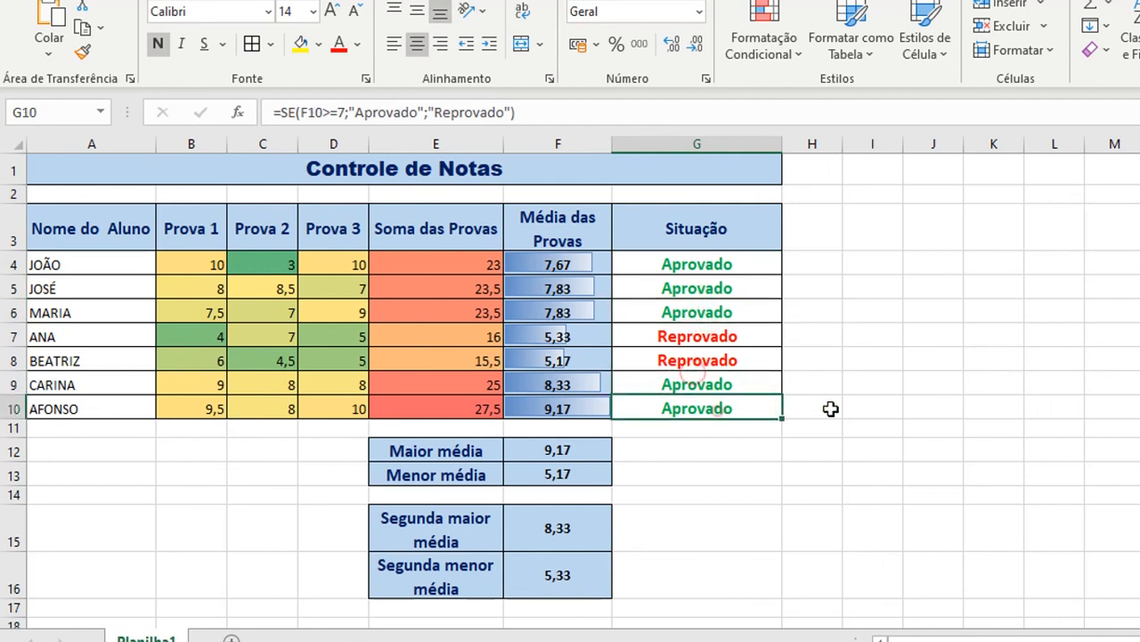